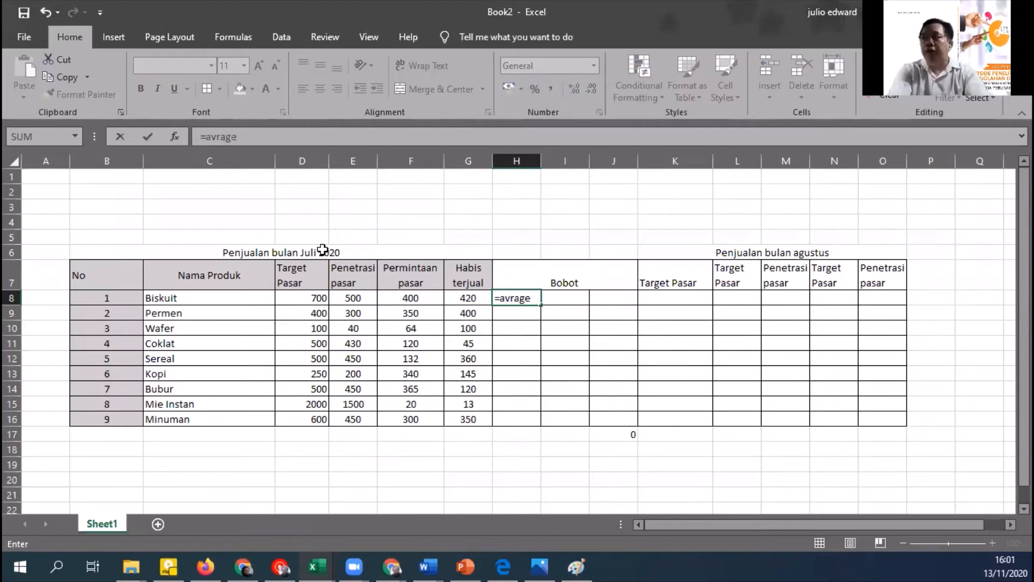
key("BackSpace")
key("BackSpace")
key("BackSpace")
key("BackSpace")
type("e")
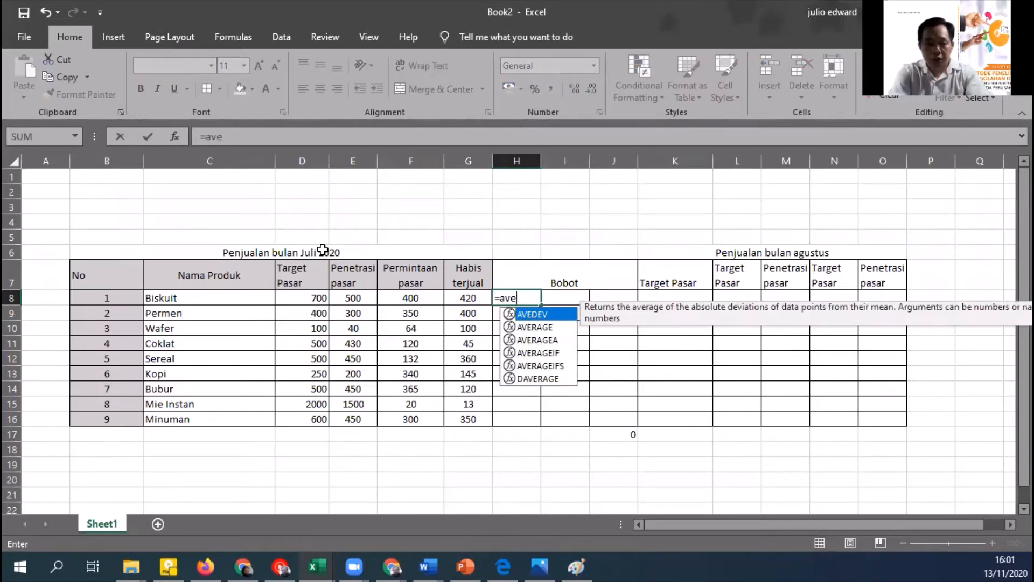
type("rage")
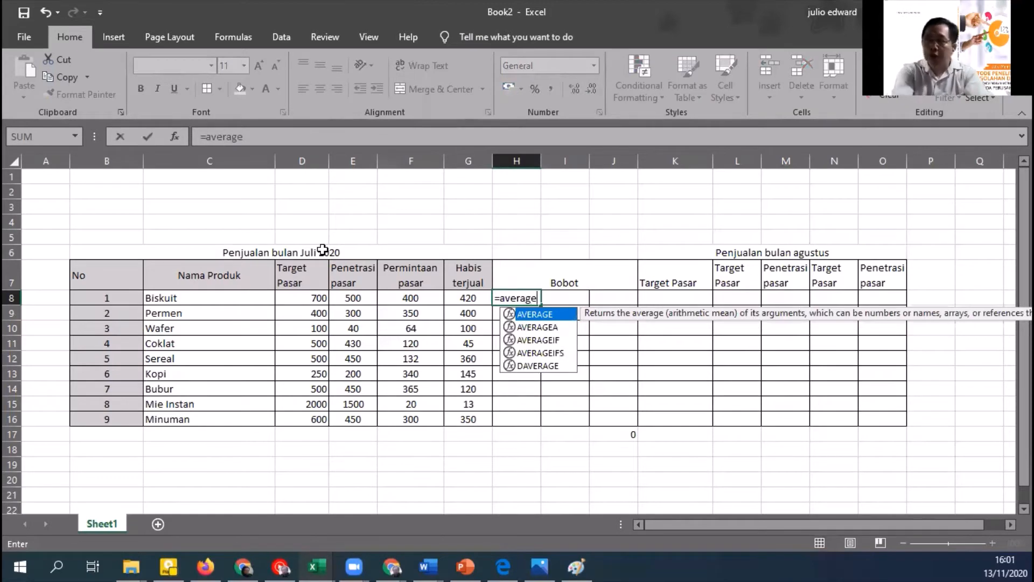
type("(")
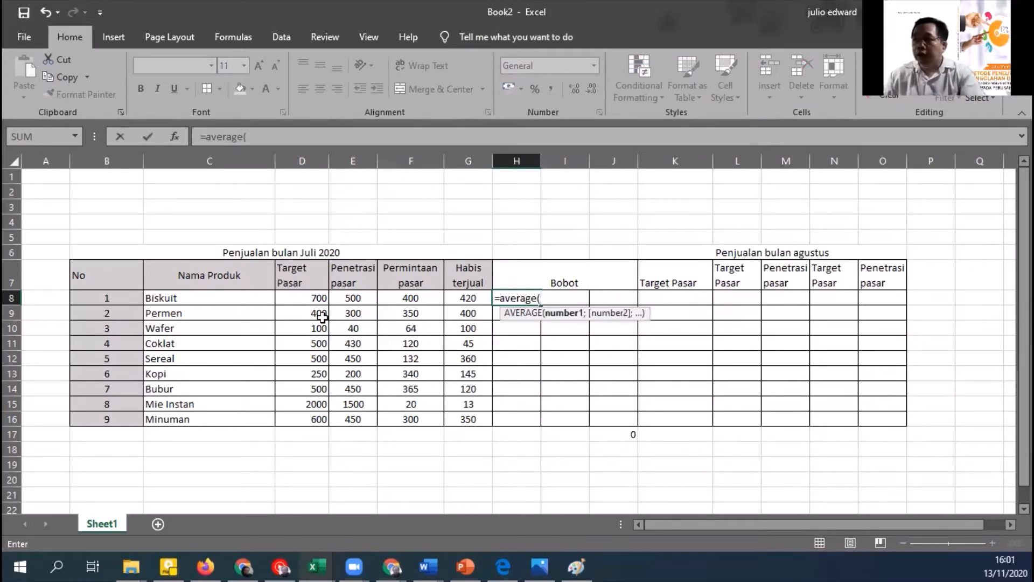
left_click(306, 296)
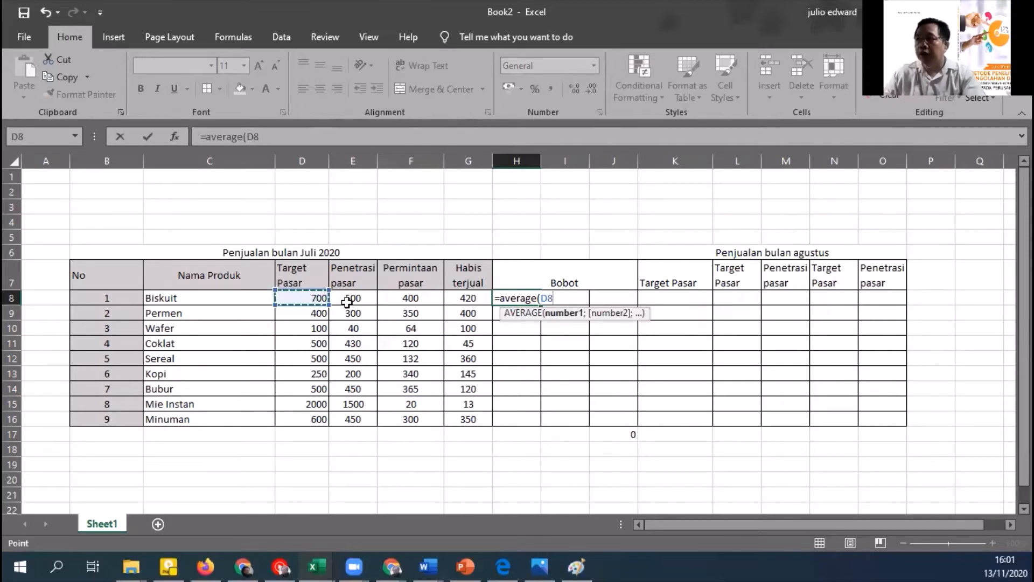
type(";")
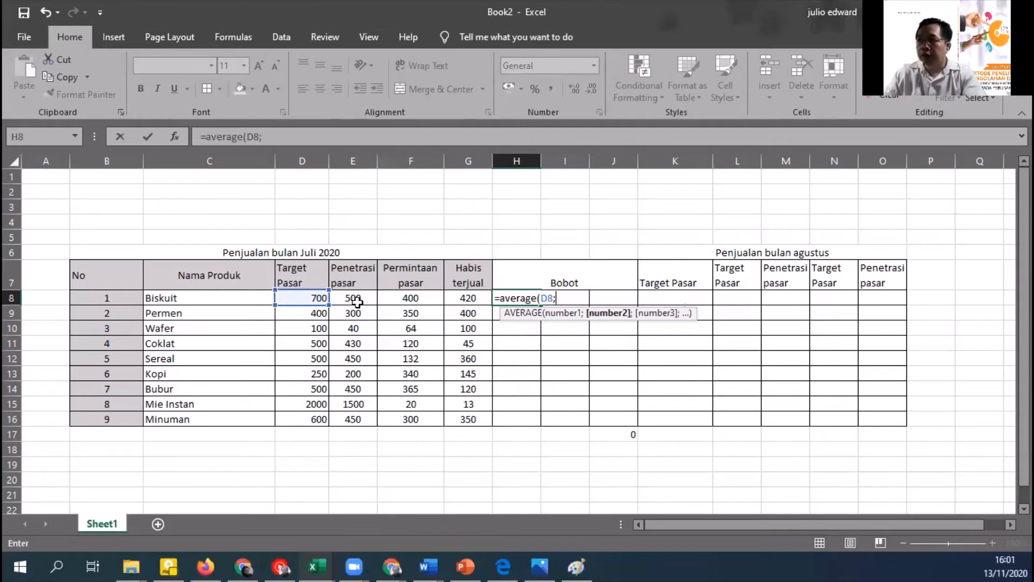
left_click(413, 295)
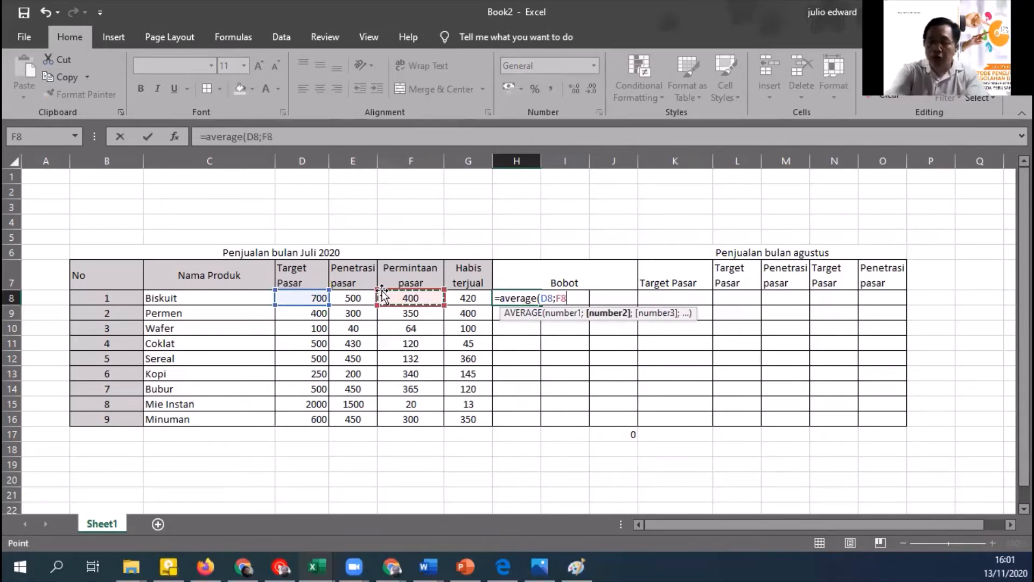
key("BackSpace")
key("BackSpace")
key("BackSpace")
key("BackSpace")
key("BackSpace")
key("BackSpace")
key("BackSpace")
key("BackSpace")
key("BackSpace")
key("BackSpace")
key("BackSpace")
key("BackSpace")
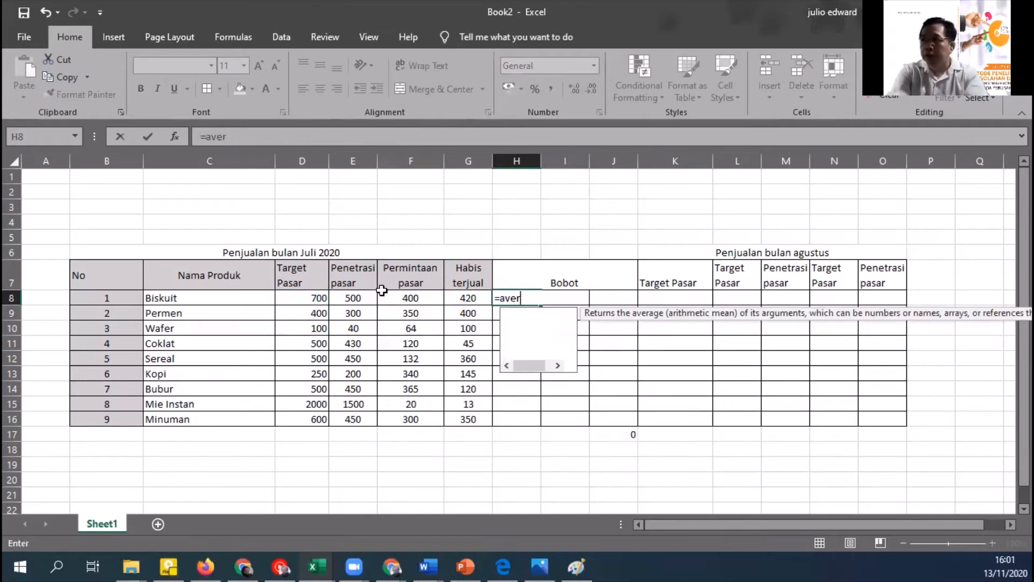
key("BackSpace")
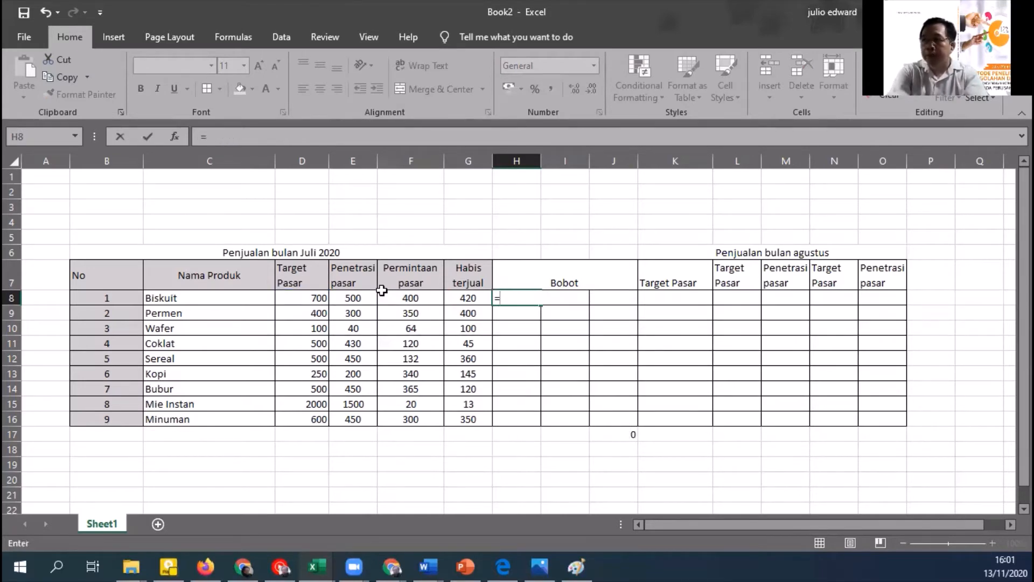
Step: Enter the formula =(D8+F8) in cell H8 to add Biskuit's Target Pasar and Permintaan pasar
left_click(321, 299)
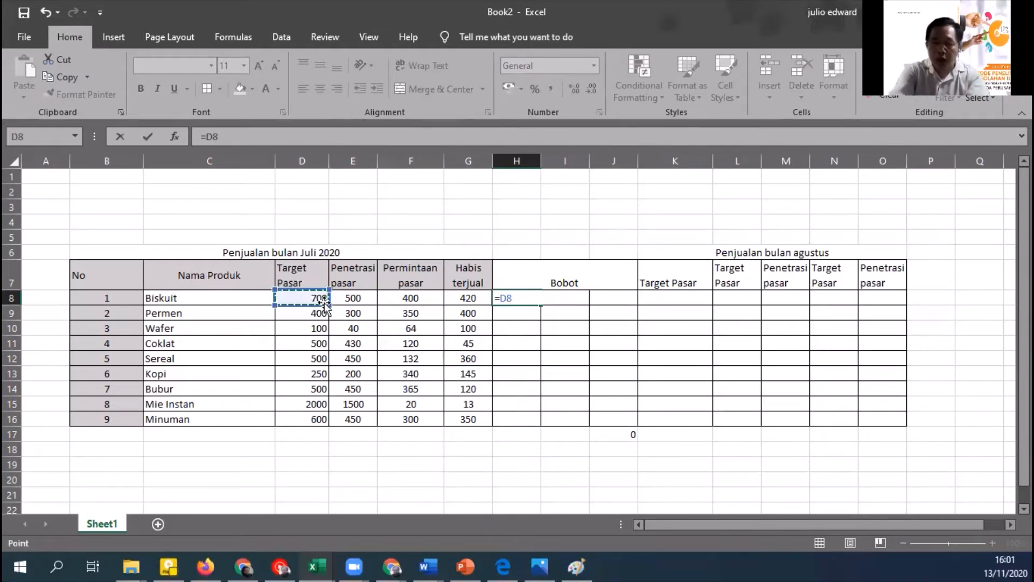
type("+")
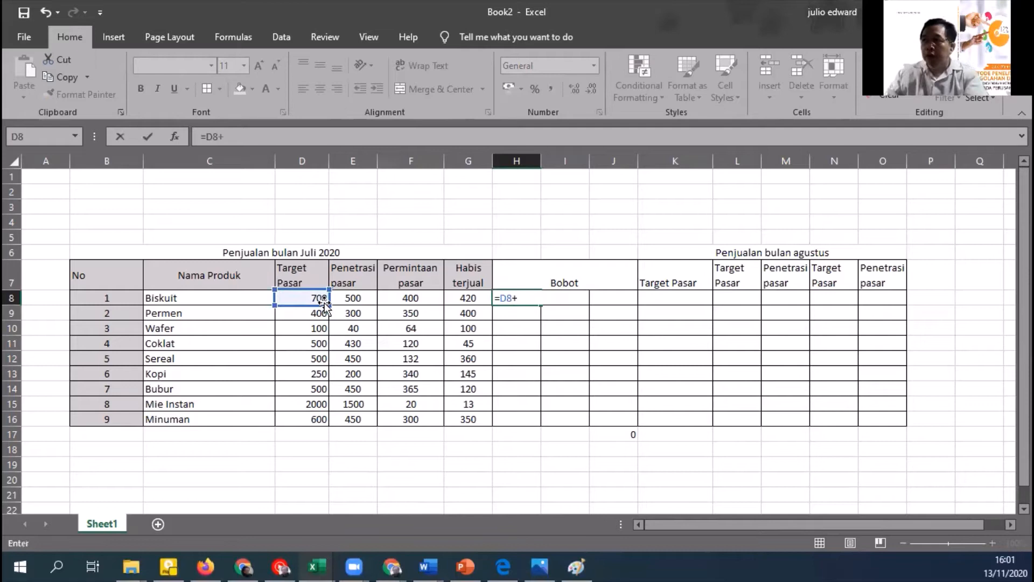
left_click(405, 296)
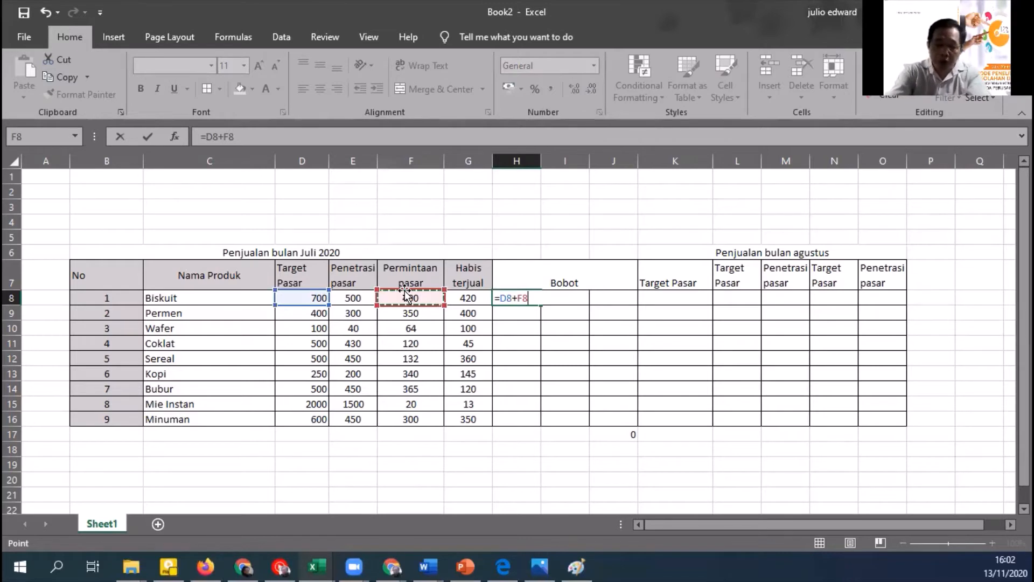
type(")")
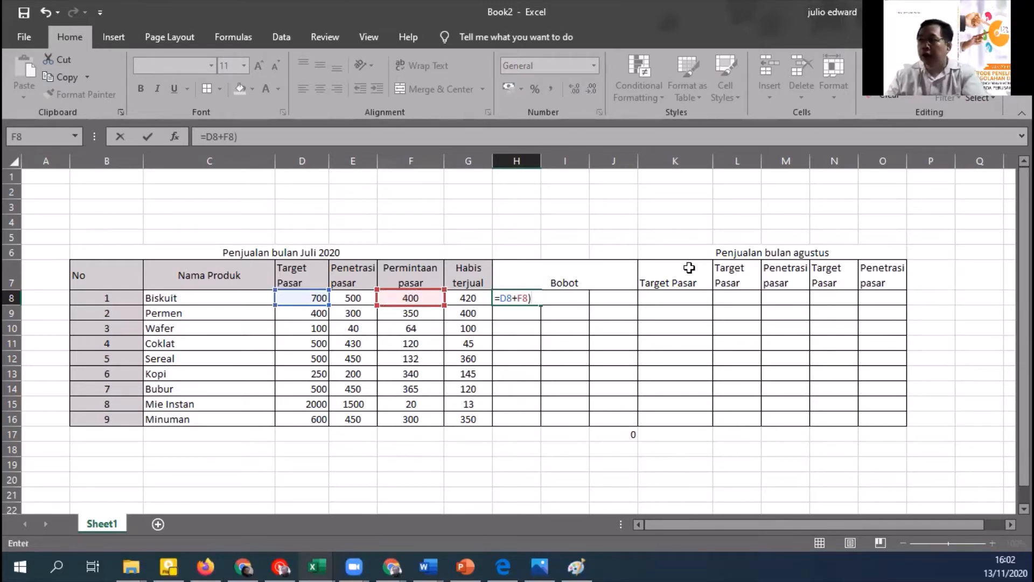
left_click(501, 297)
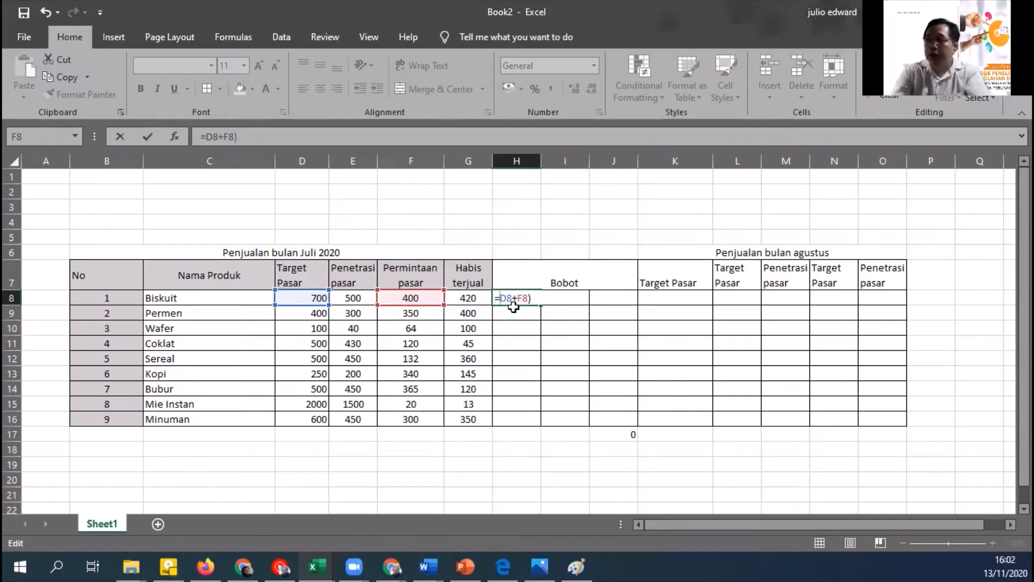
type("(")
key("Return")
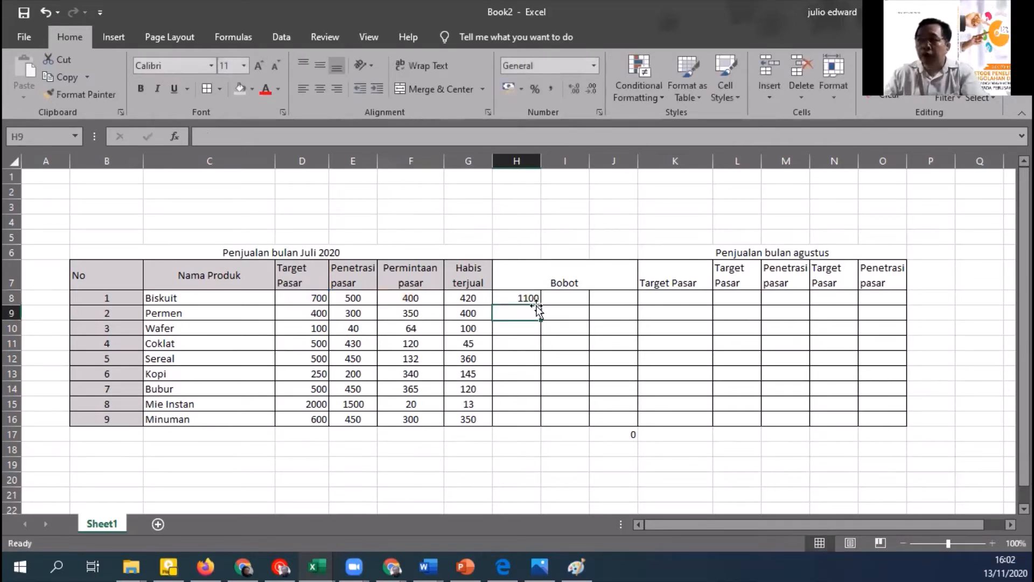
Step: Copy the sum formula from H8 into H9:H16 for the remaining products
left_click(532, 298)
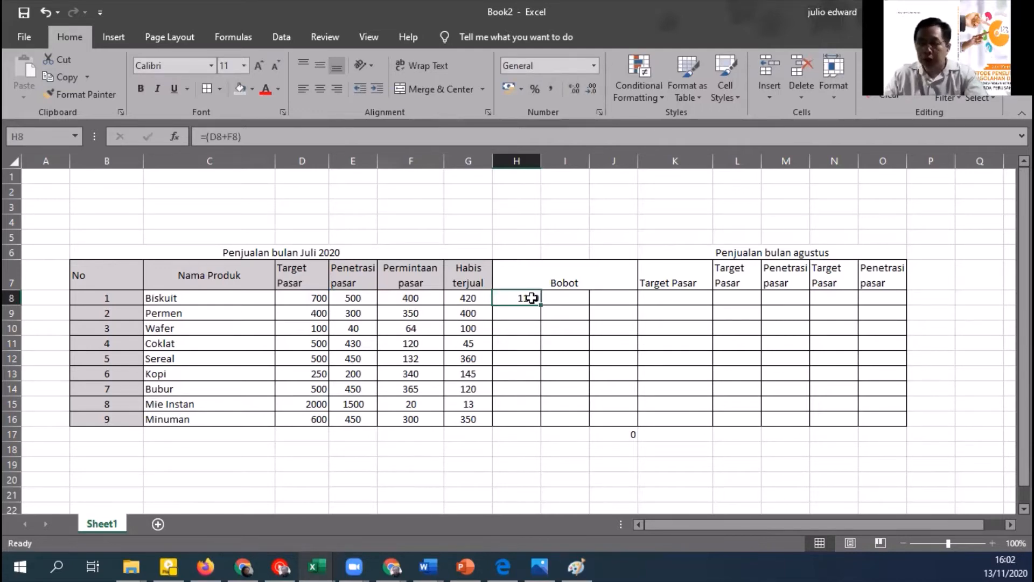
key("ctrl+c")
key("Down")
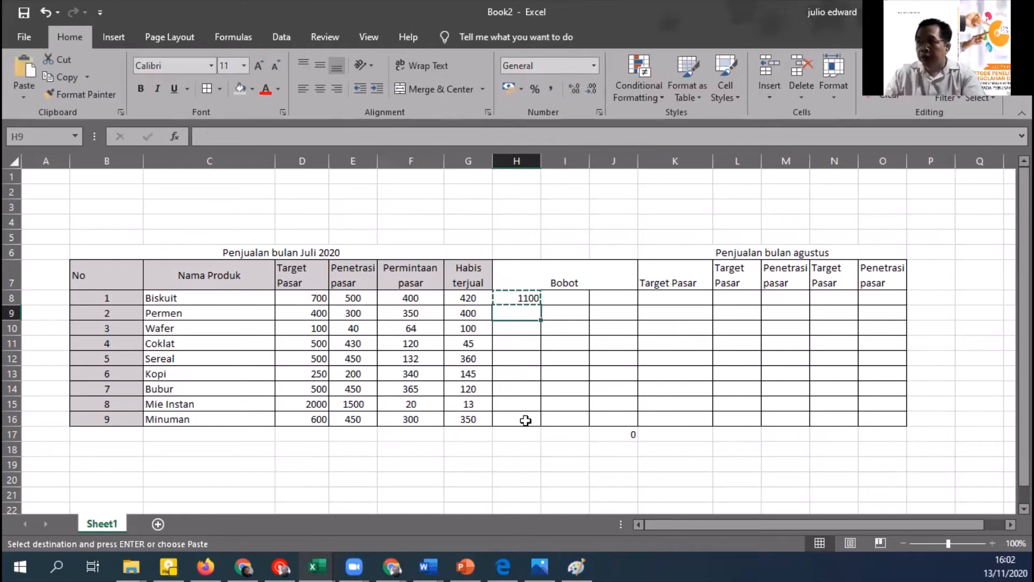
left_click(525, 420, "shift")
key("ctrl+v")
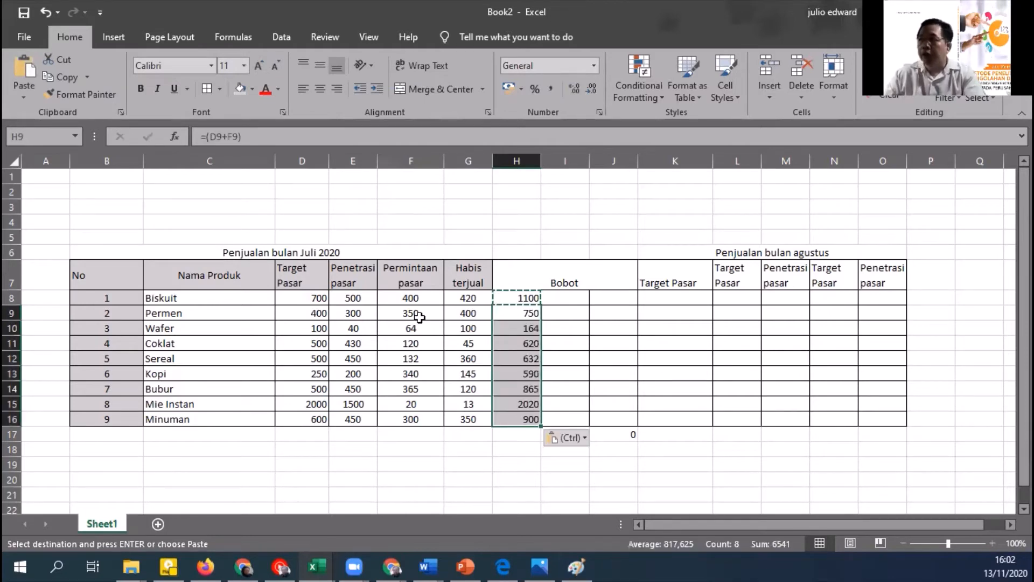
Step: Enter the formula =RANK(H8;H8:H16) in cell I8 to rank Biskuit's total among all products
left_click(572, 297)
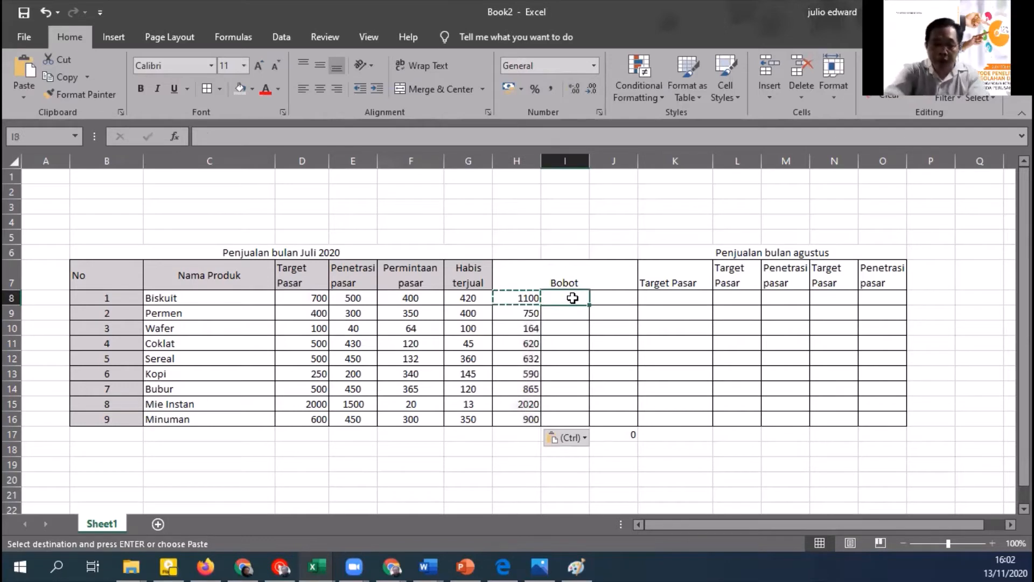
type("=rang")
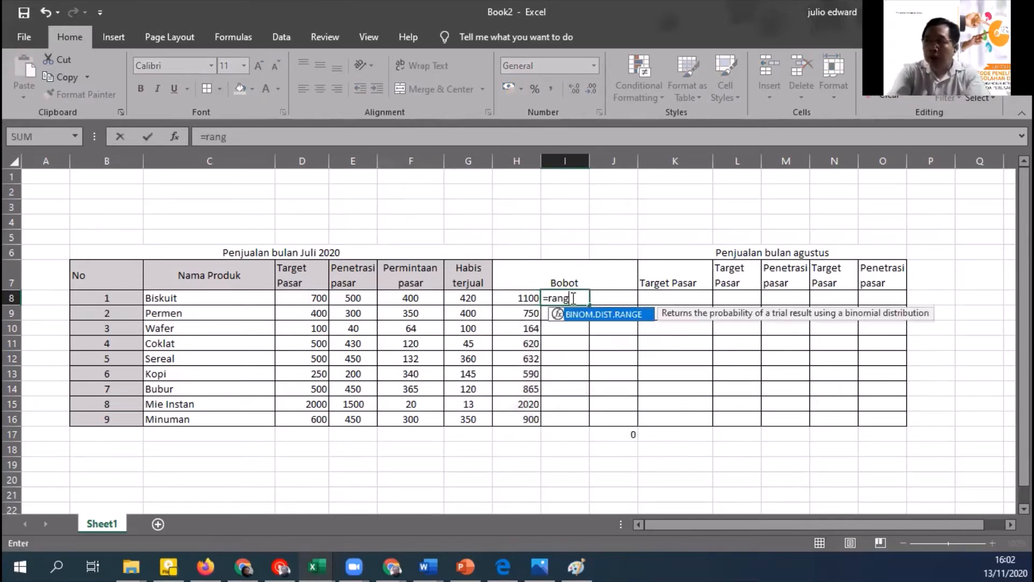
key("BackSpace")
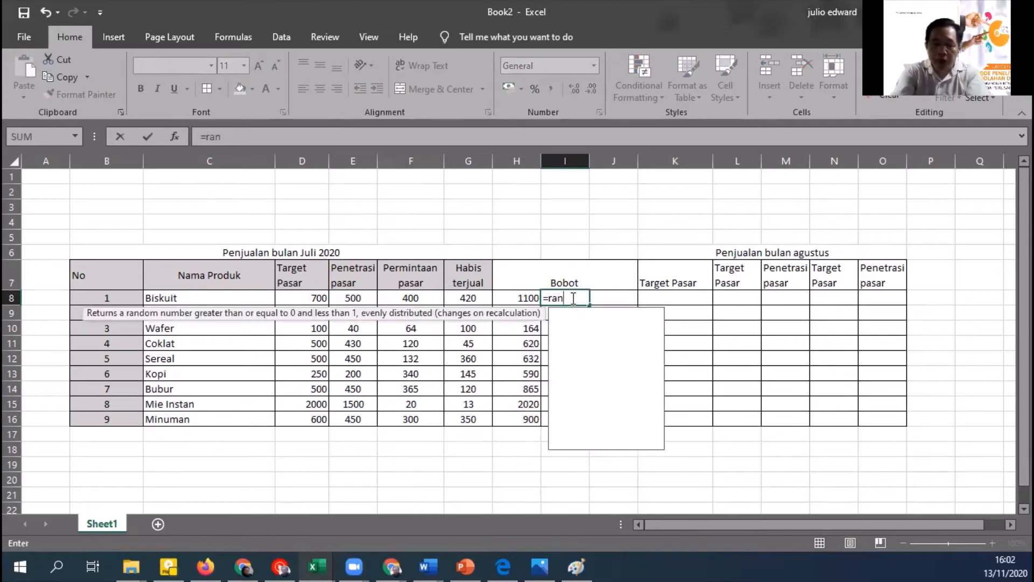
type("k(")
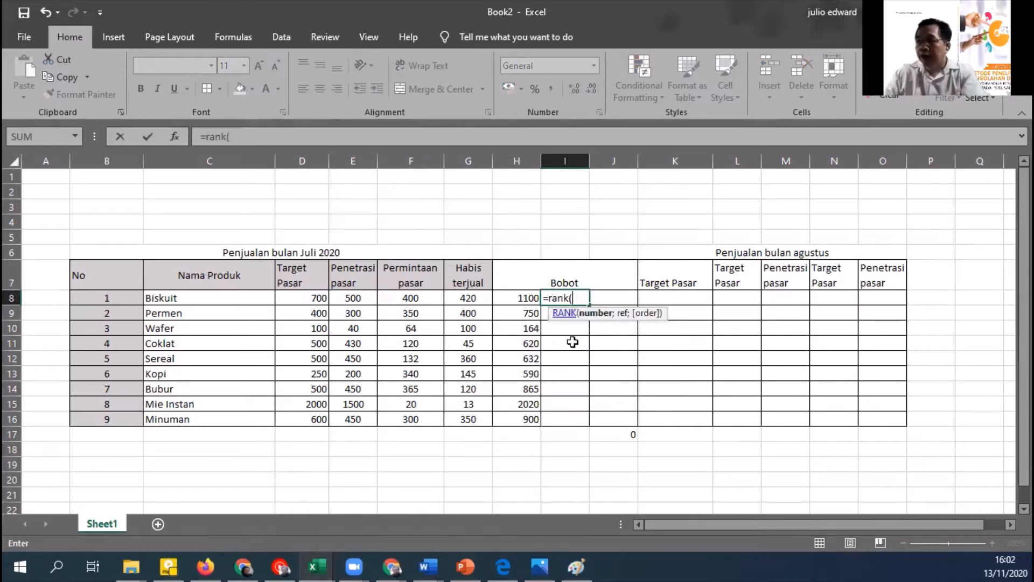
left_click(525, 297)
type(";")
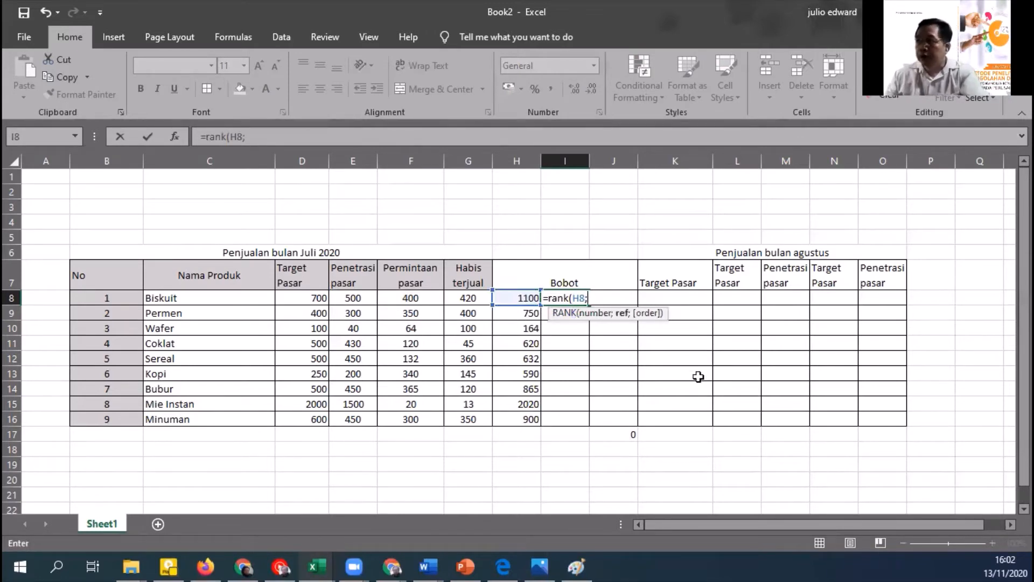
left_click(528, 293)
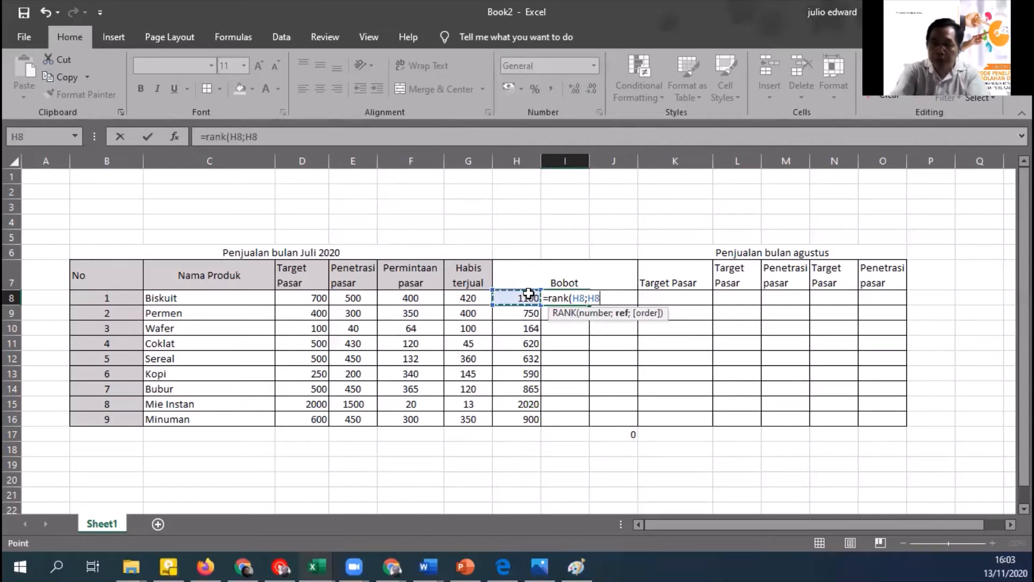
key("F8")
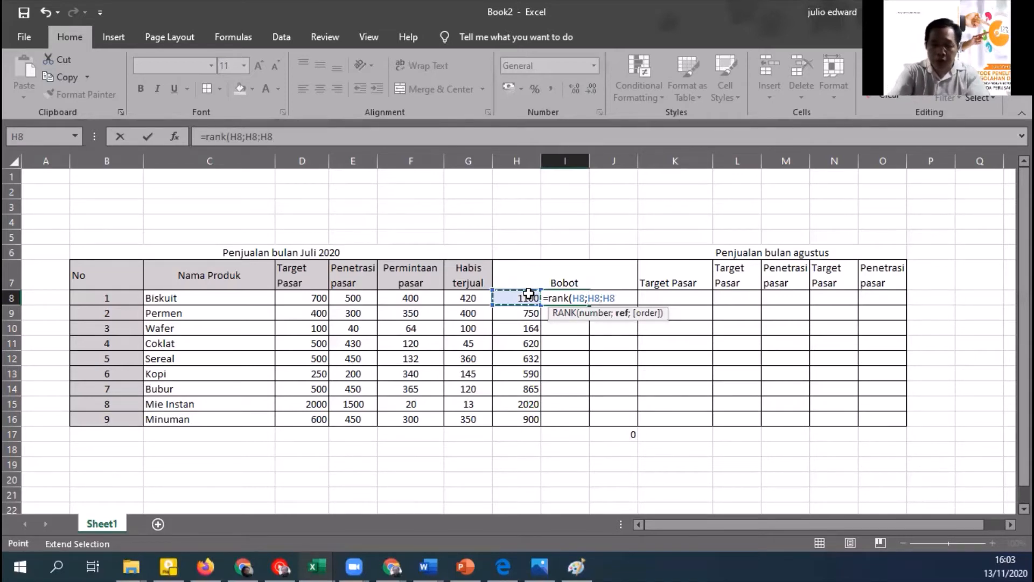
key("Down")
key("Down")
key("Down")
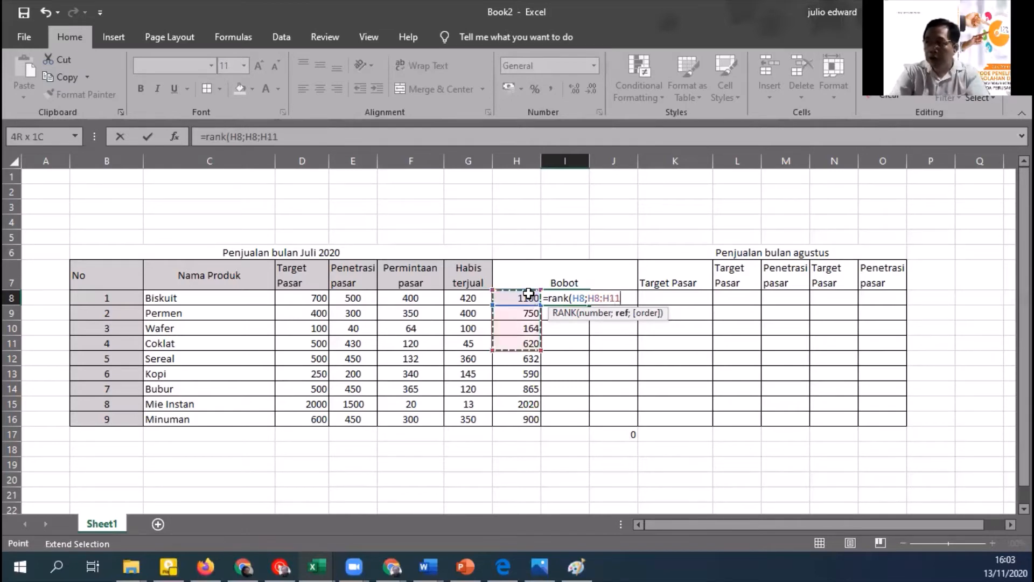
key("Down")
key("Down")
key("Down")
key("Down")
key("Down")
key("Down")
key("Up")
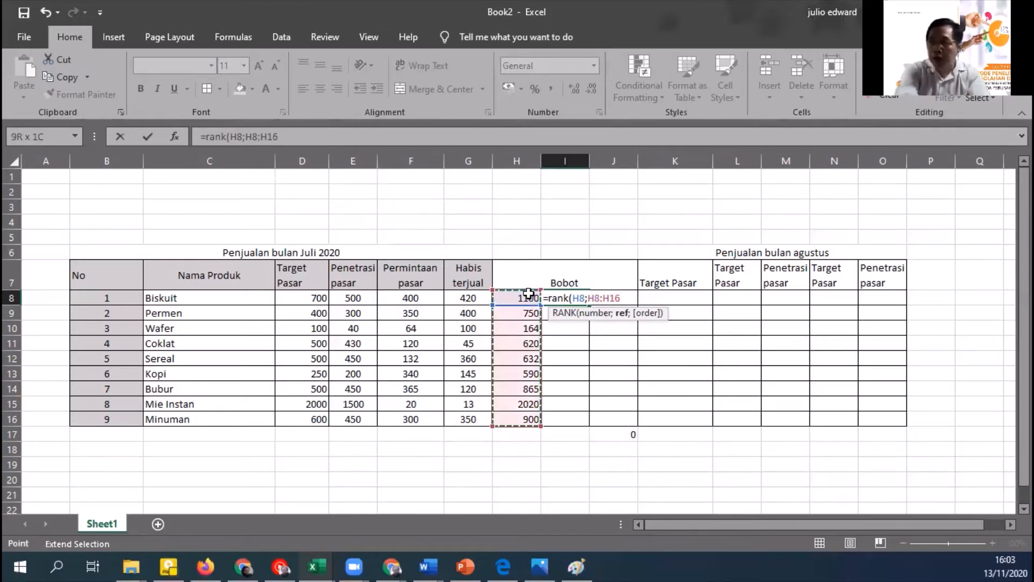
type(")")
key("Return")
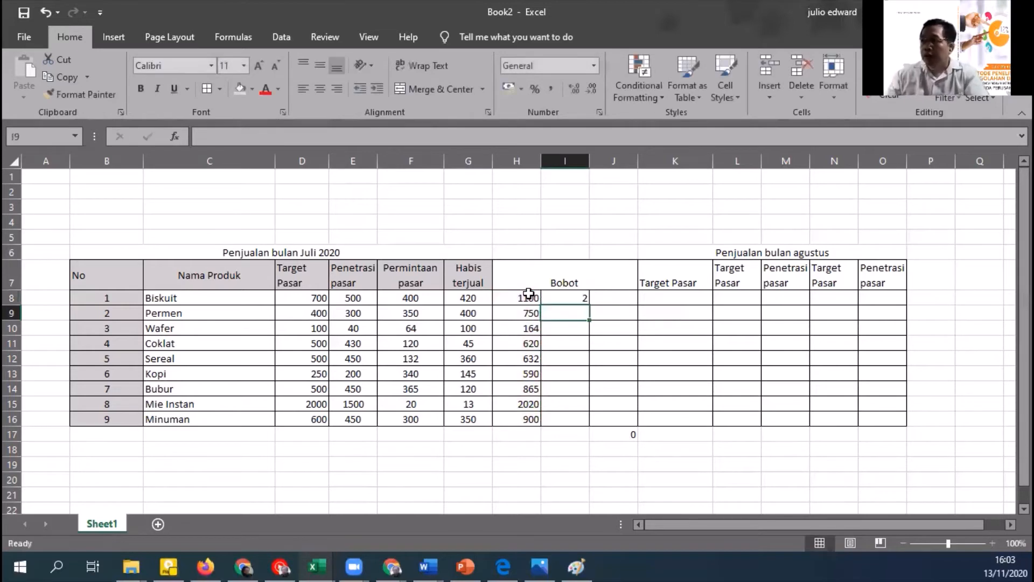
Step: Make the reference range in I8's RANK formula absolute, as $H$8:$H$16
key("Up")
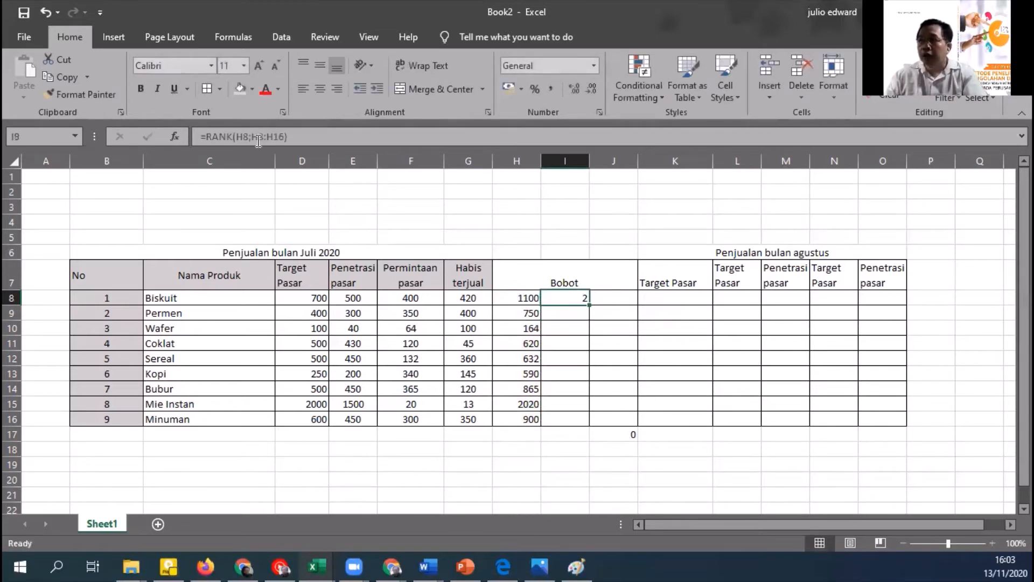
left_click(257, 138)
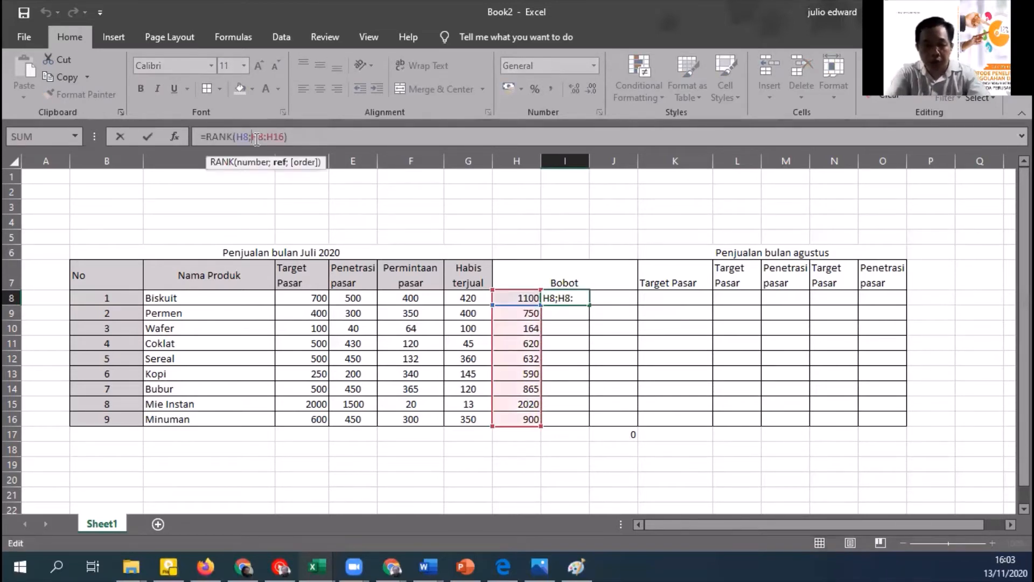
type("$")
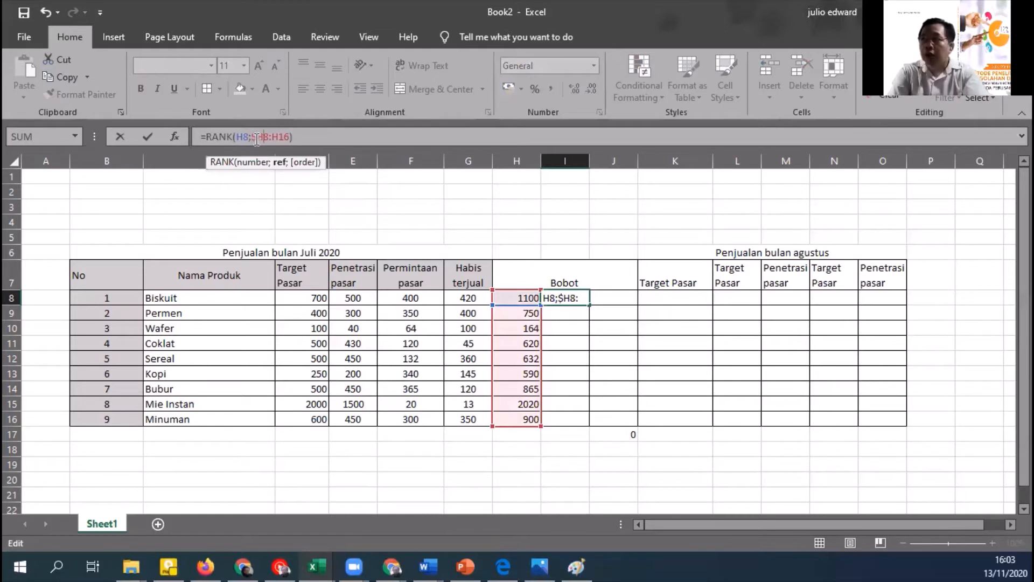
key("Right")
type("$")
key("Right")
key("Right")
type("$")
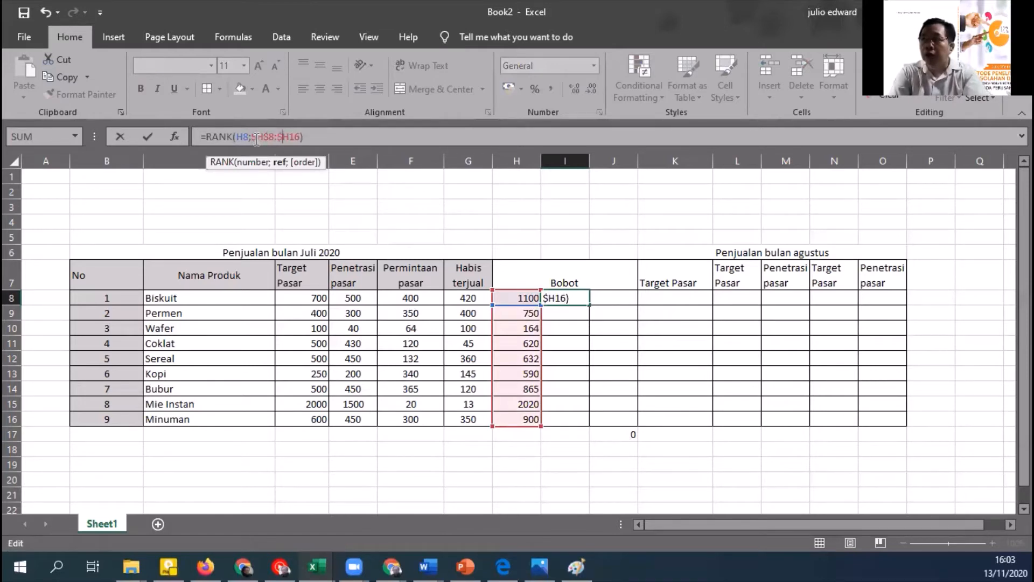
key("Right")
type("$")
key("Return")
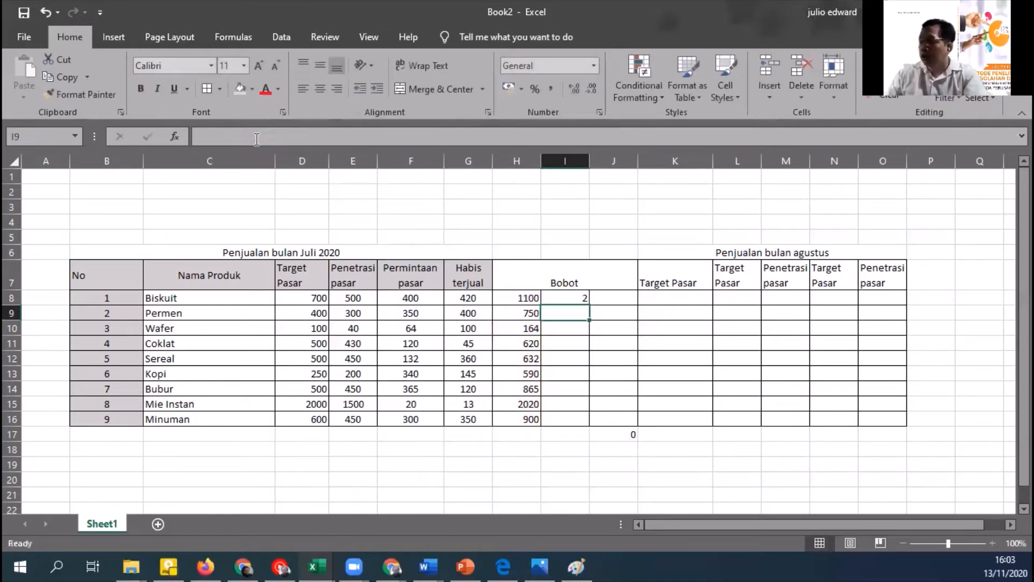
Step: Copy the RANK formula from I8 into I9:I16 for the remaining products
left_click(580, 296)
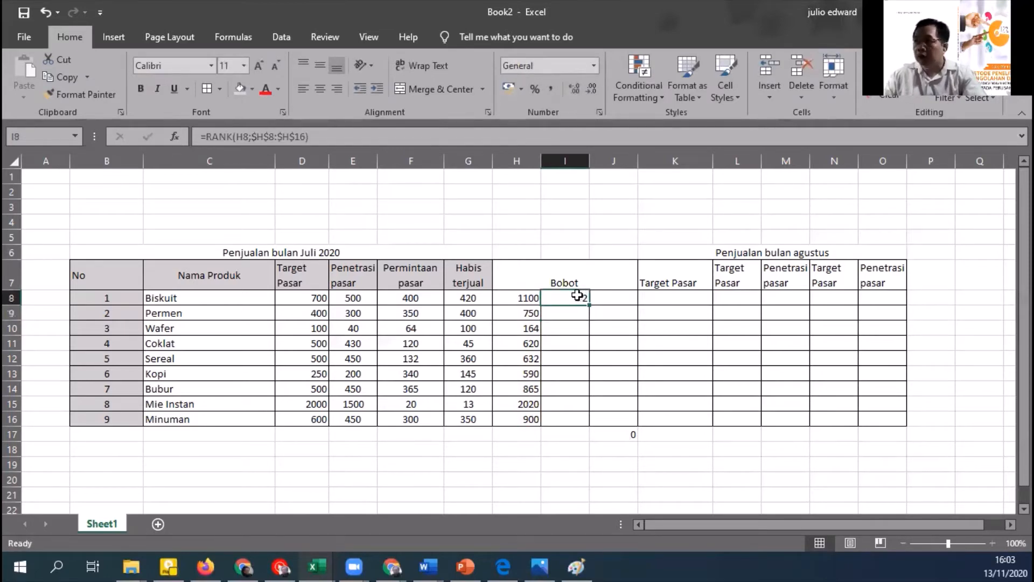
key("ctrl+c")
left_click_drag(575, 311, 561, 411)
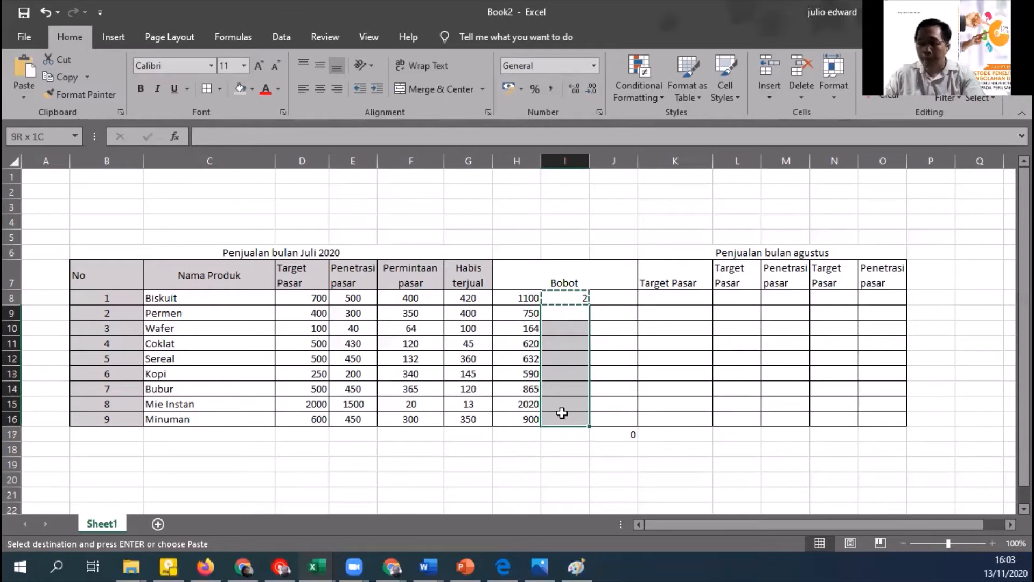
key("ctrl+v")
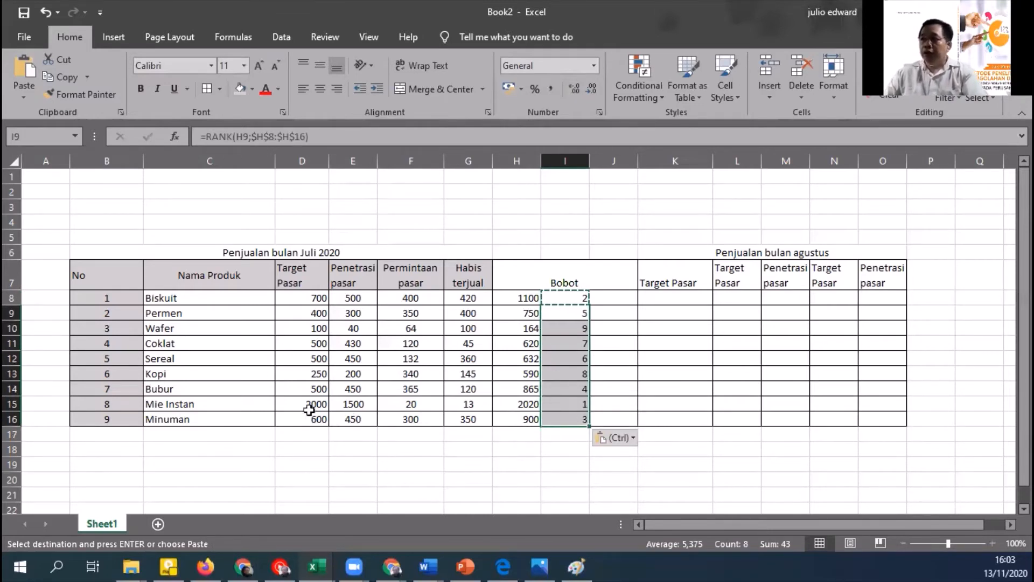
Step: Set Mie Instan's Permintaan pasar value in F15 to 1850
left_click(351, 405)
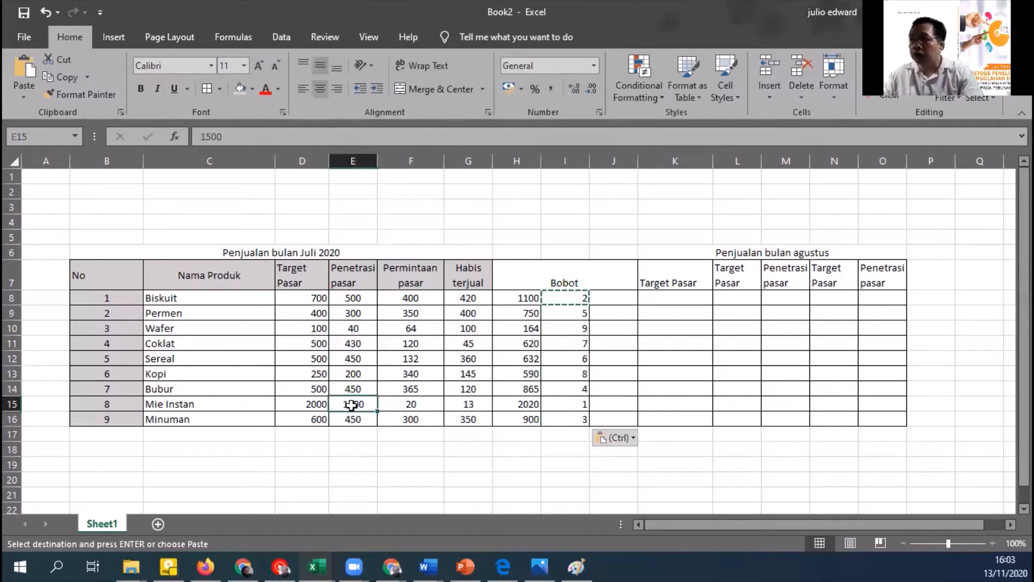
left_click(407, 407)
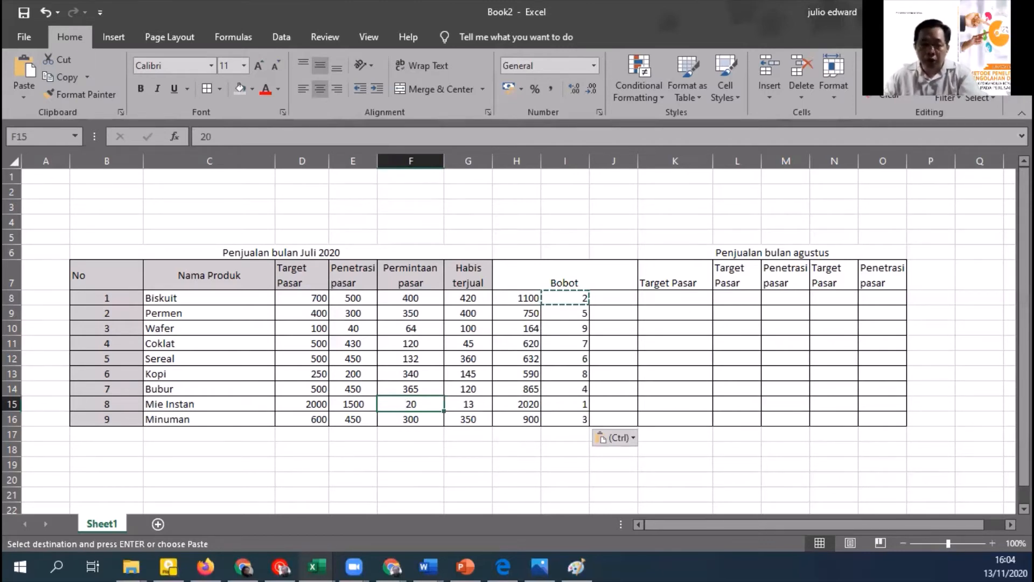
key("alt+Tab")
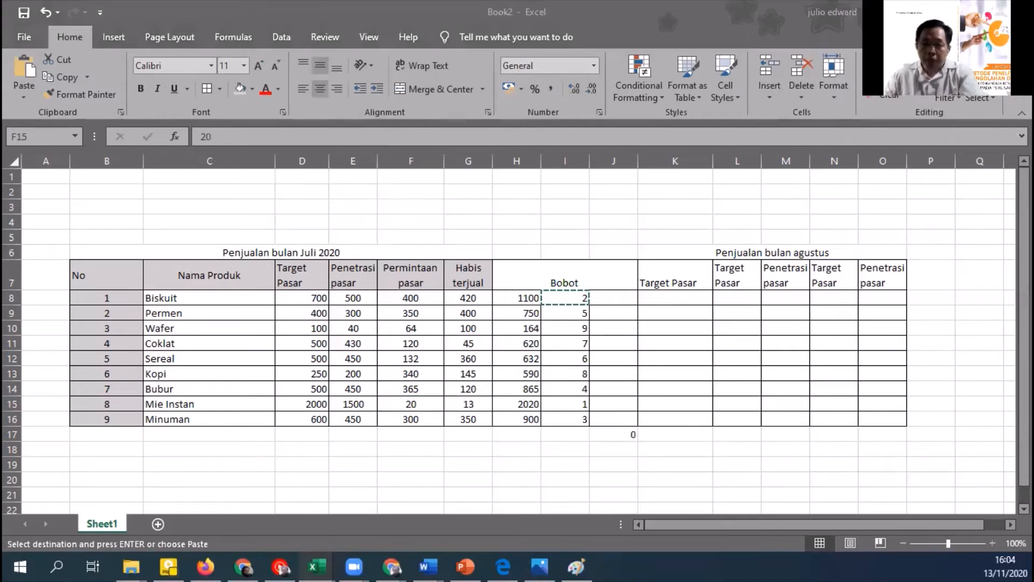
key("alt+Tab")
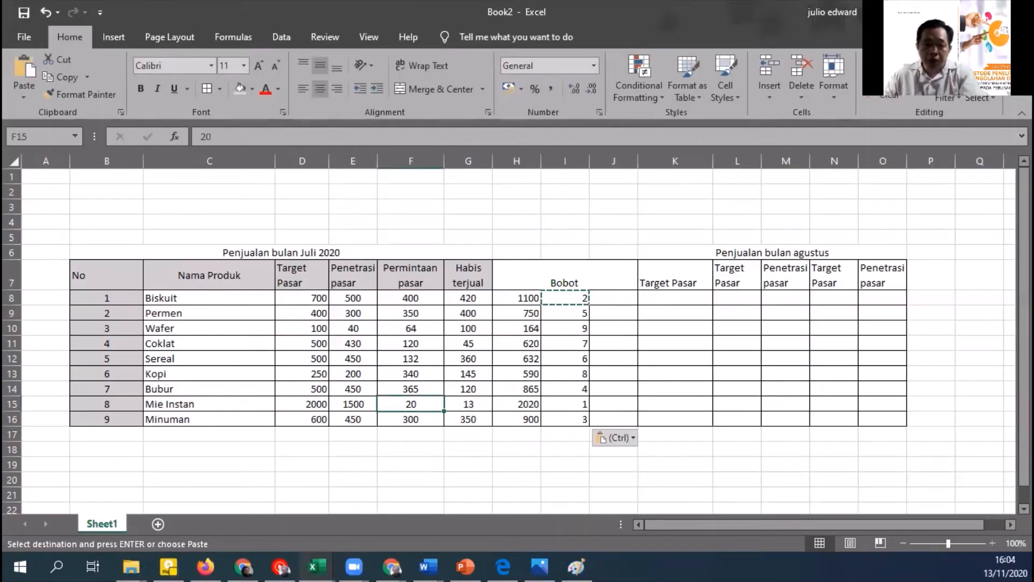
key("alt+Tab")
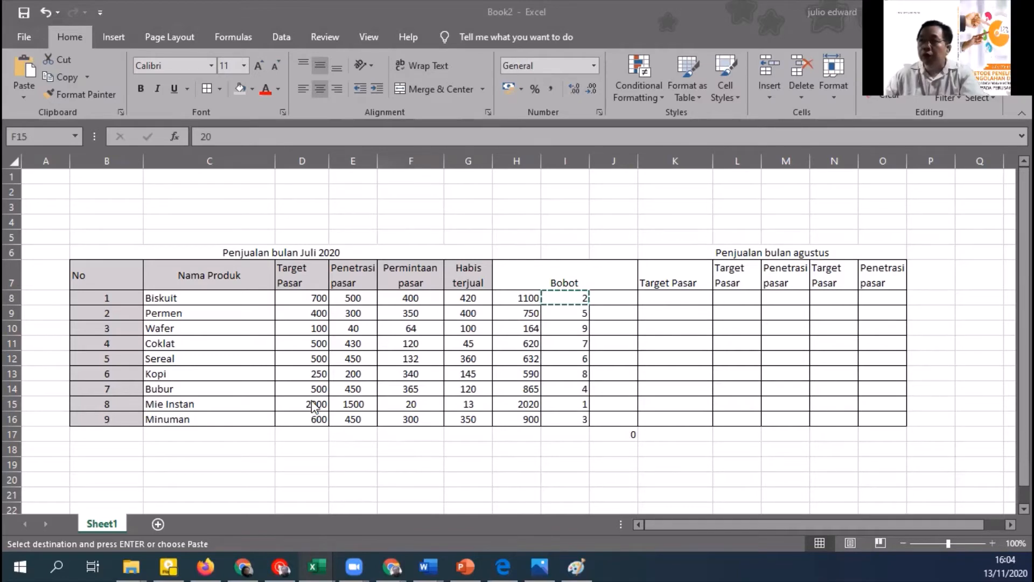
left_click(347, 407)
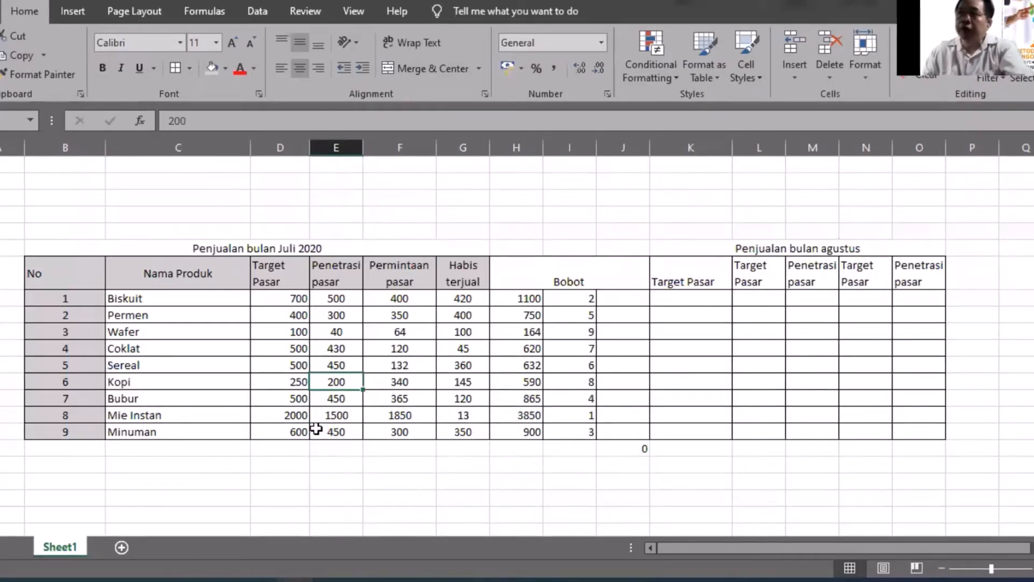
Step: Set Mie Instan's Habis terjual value in G15 to 1700
left_click(338, 413)
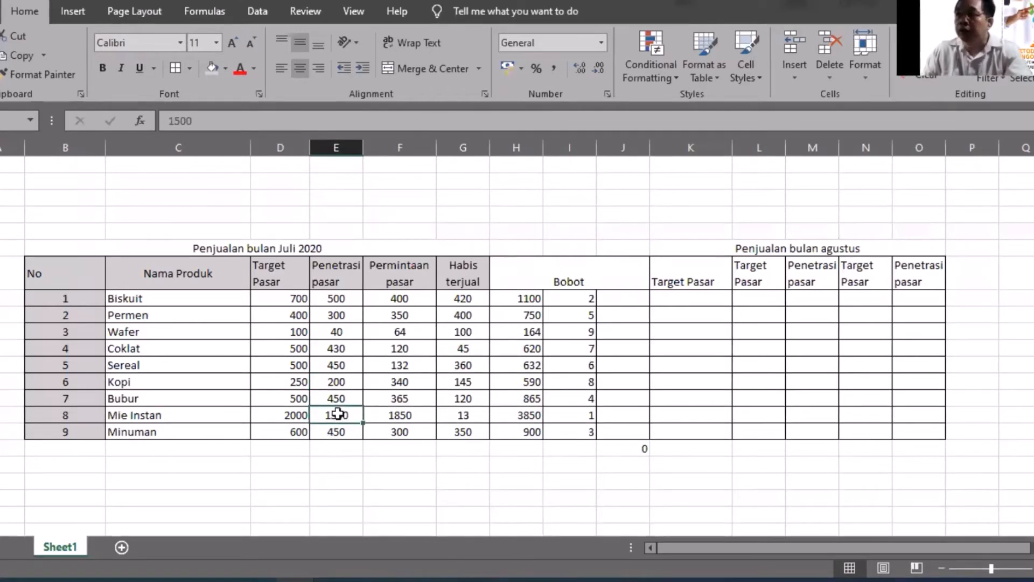
left_click(393, 415)
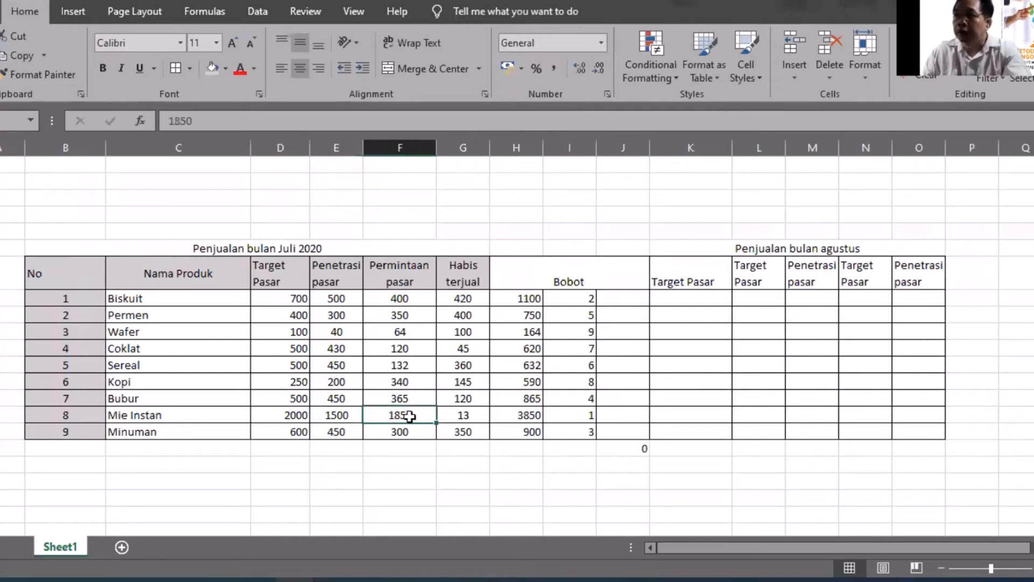
left_click(460, 416)
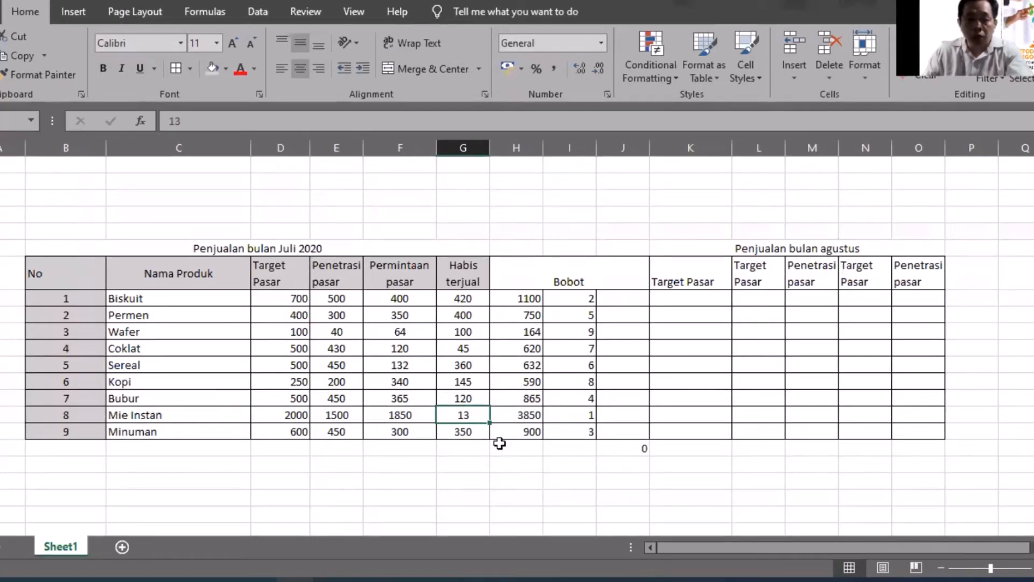
type("1700")
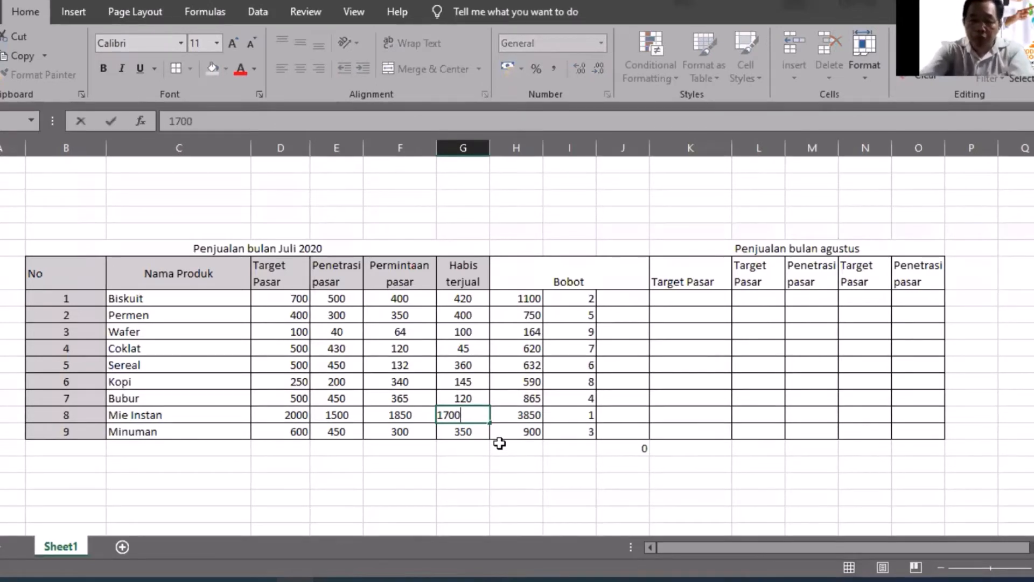
key("Return")
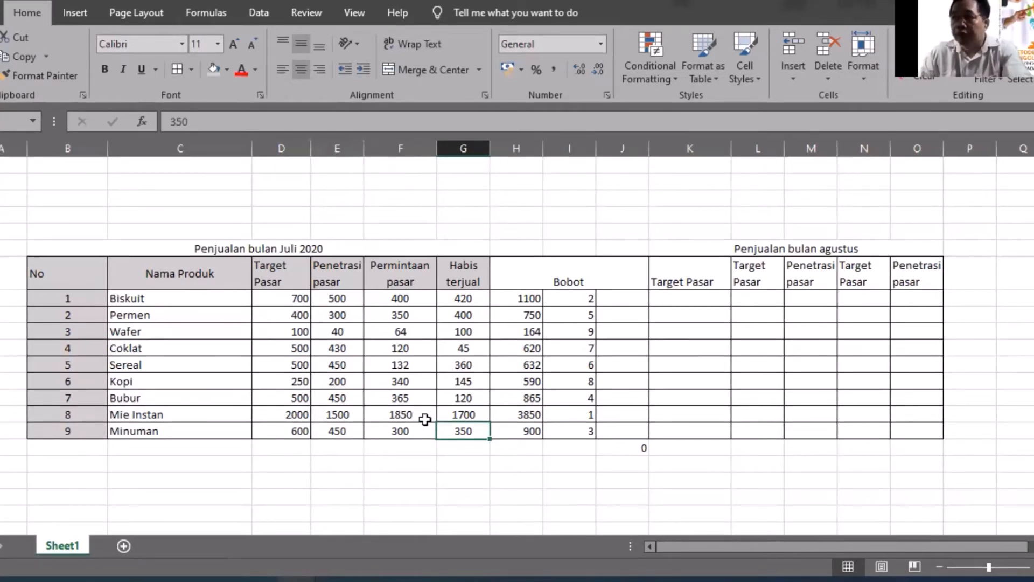
Step: Compare Mie Instan's Target Pasar, Penetrasi pasar and Permintaan pasar values in row 15
left_click(404, 418)
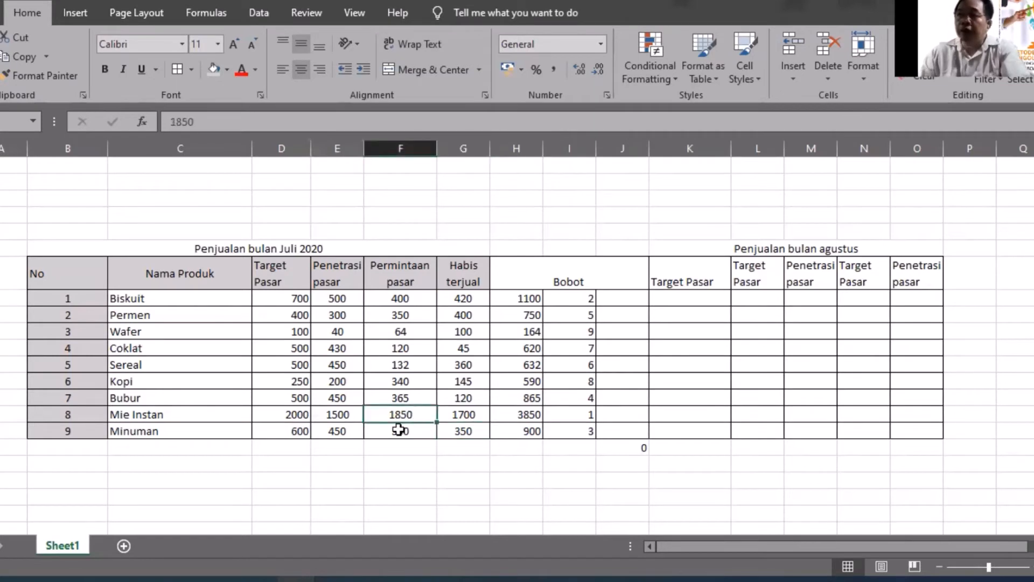
left_click(344, 413)
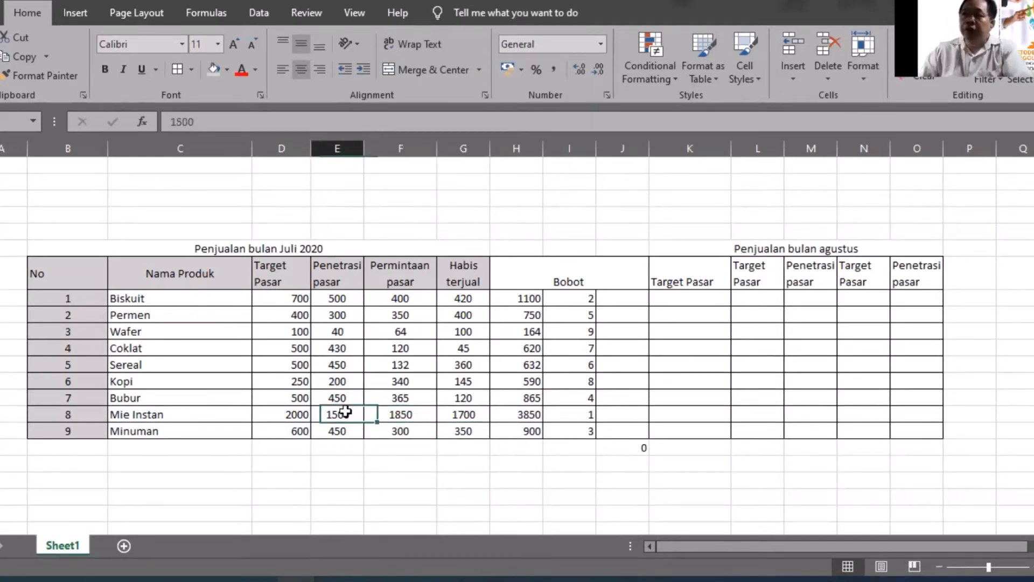
left_click(303, 416)
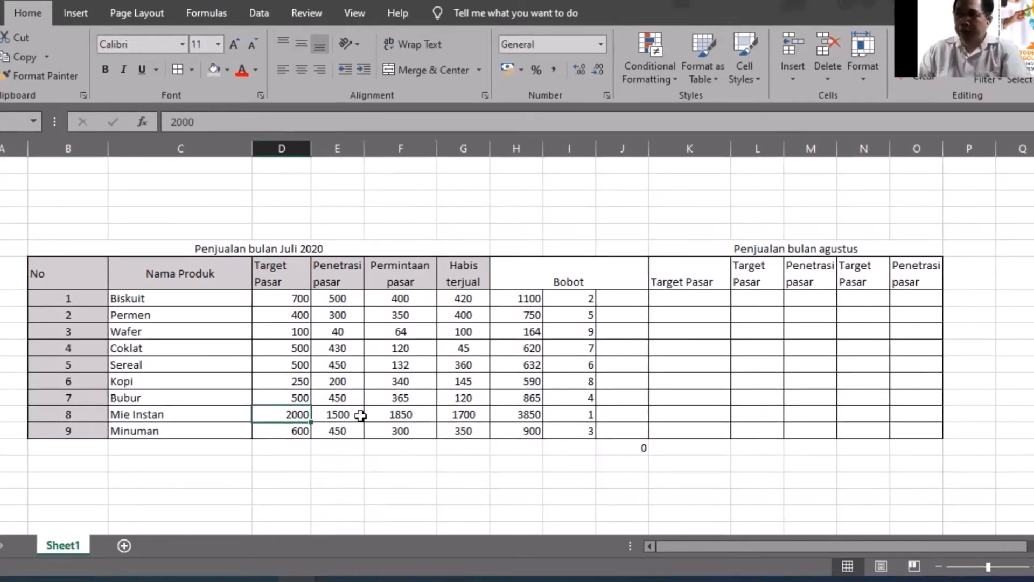
left_click(343, 415)
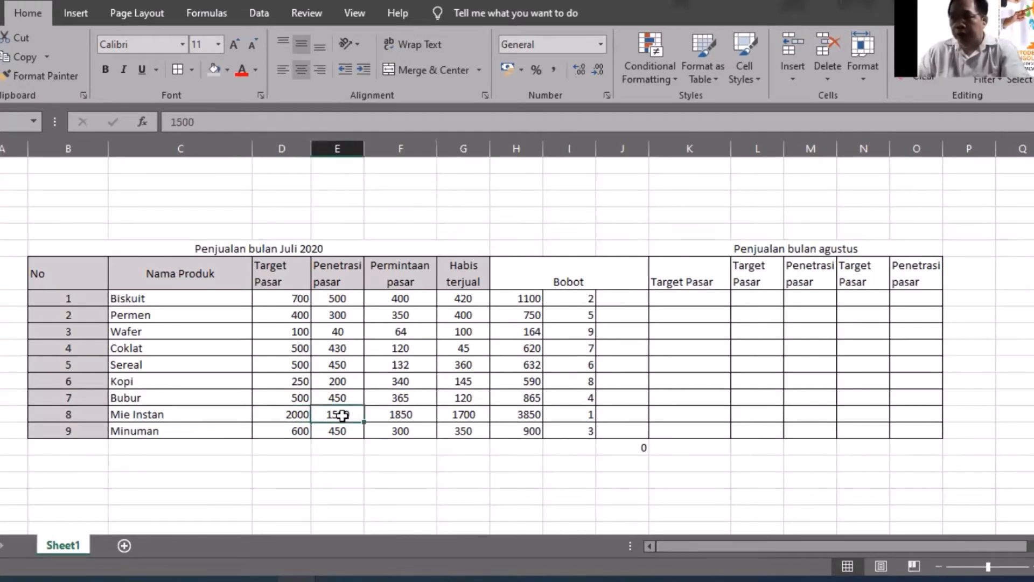
left_click(391, 415)
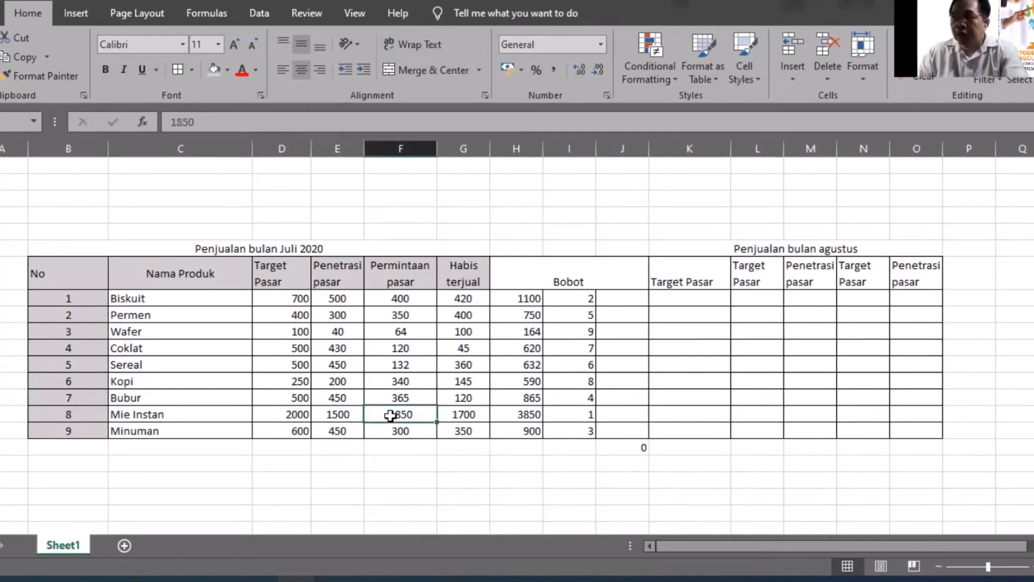
left_click(341, 418)
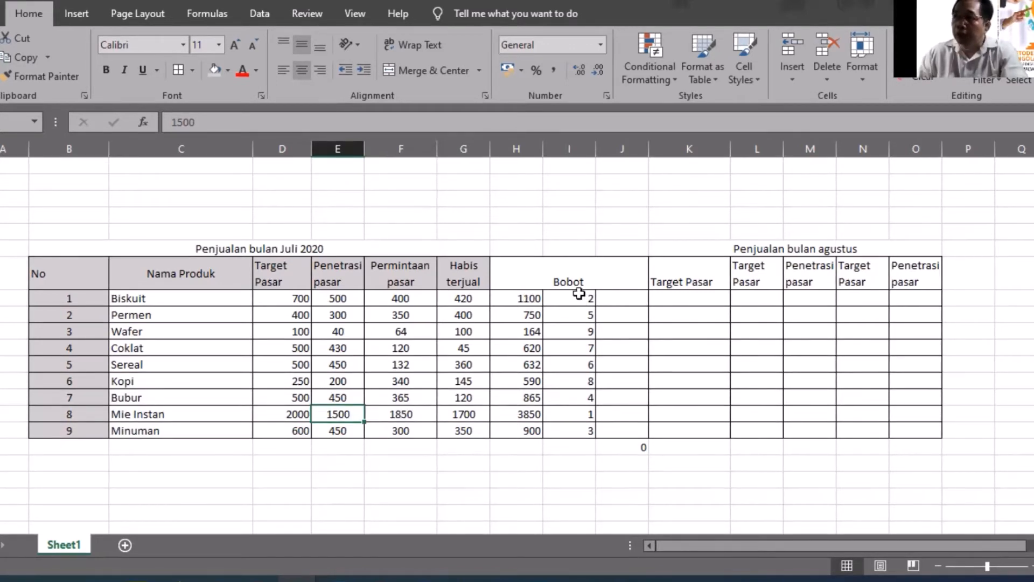
Step: Review the product ranks in I8:I16, the empty cells J8:J16 beside them and the sum formula in J17
left_click_drag(584, 298, 584, 430)
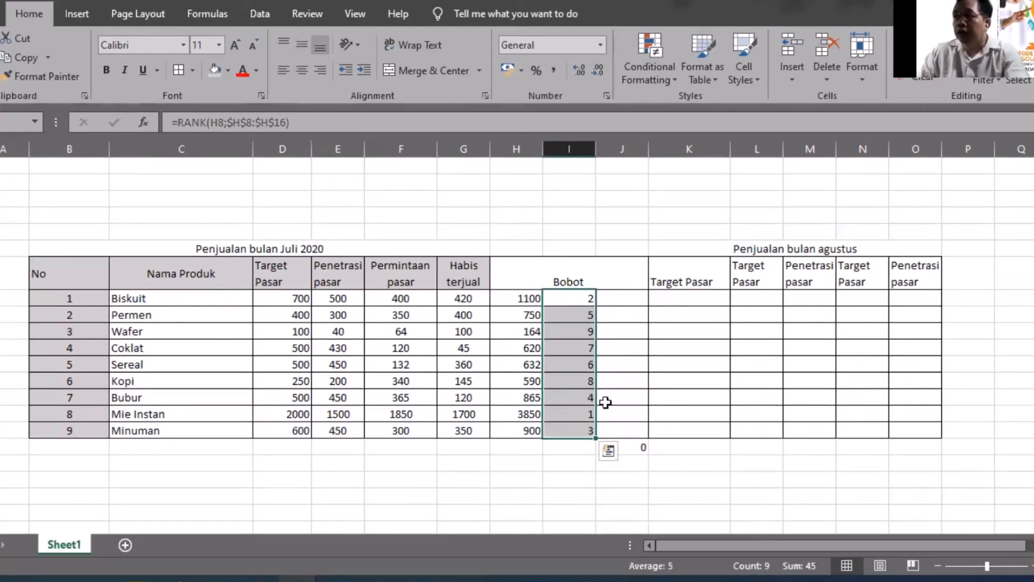
left_click(614, 445)
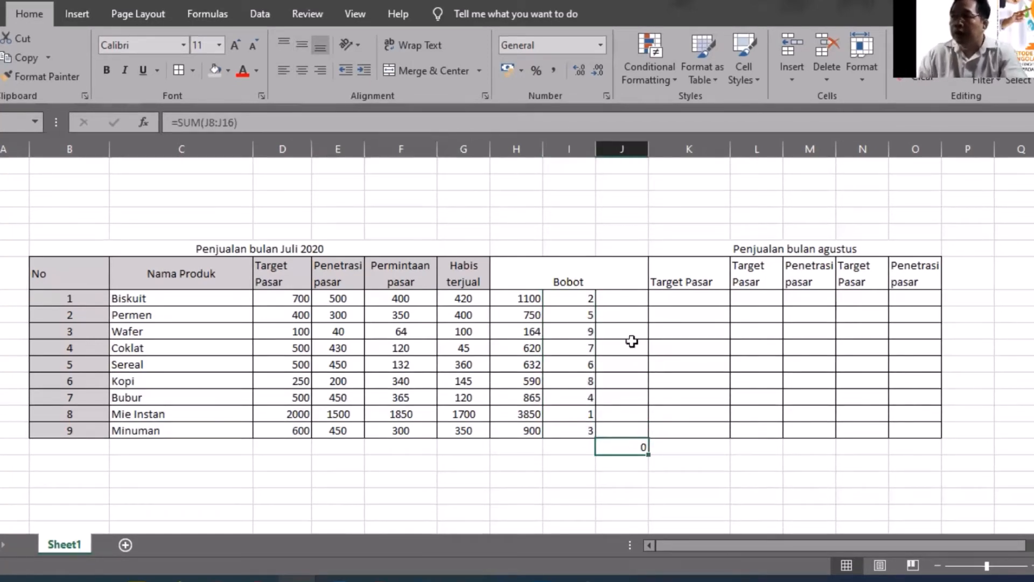
left_click(625, 422)
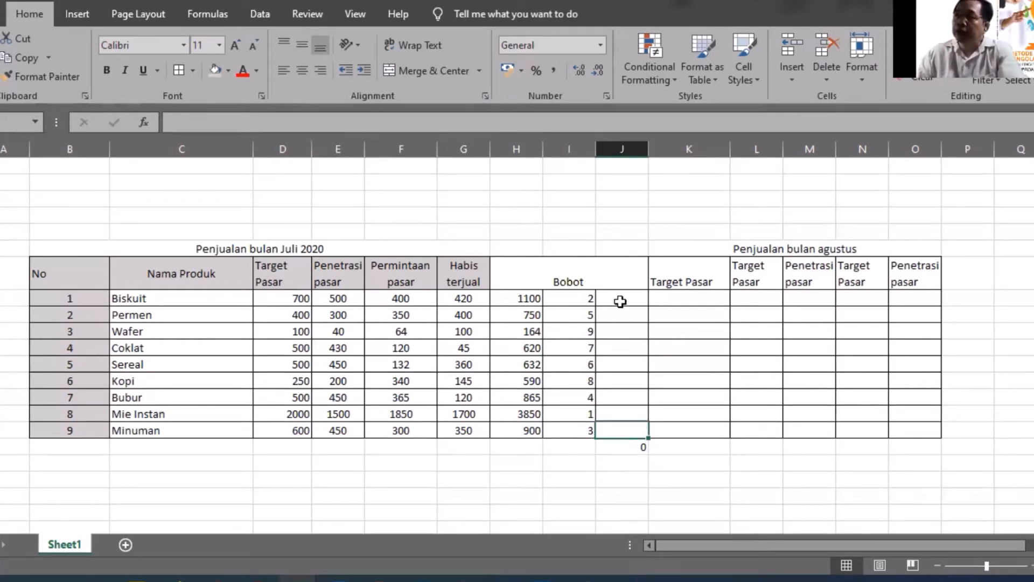
left_click_drag(619, 300, 609, 430)
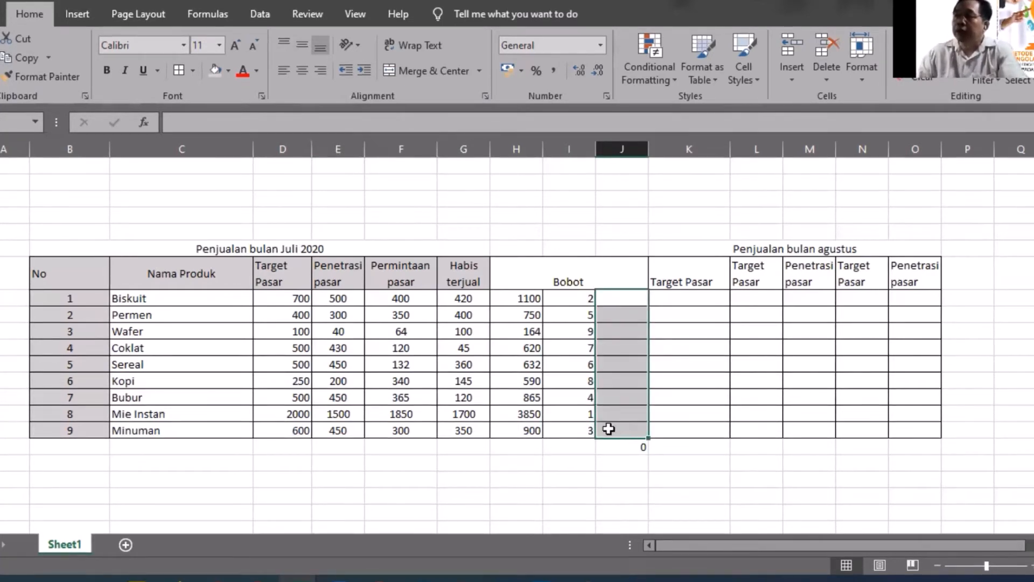
left_click(585, 412)
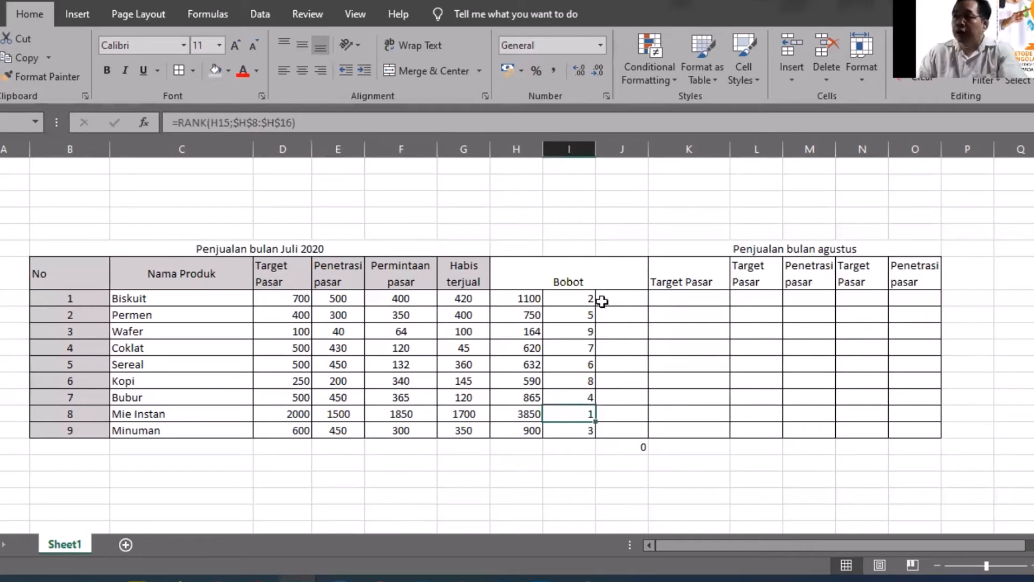
left_click(613, 414)
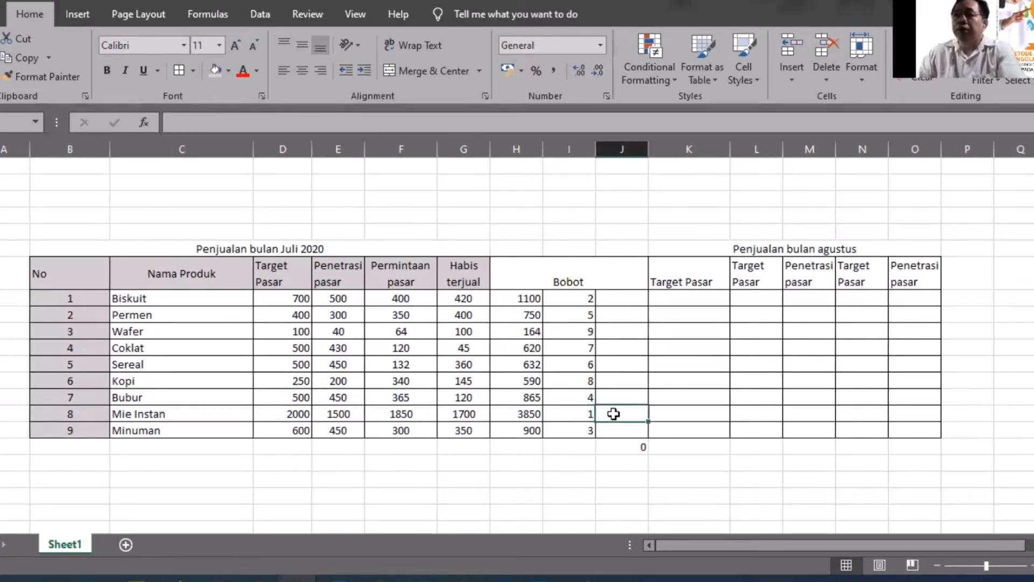
left_click(630, 446)
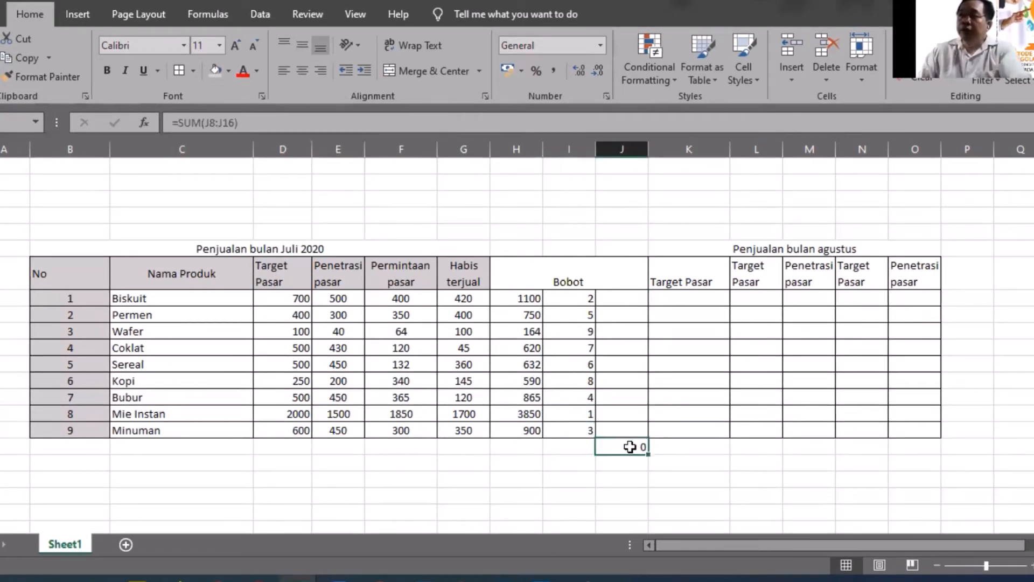
Step: Enter 150 in cell I17, below the rank column
left_click(565, 452)
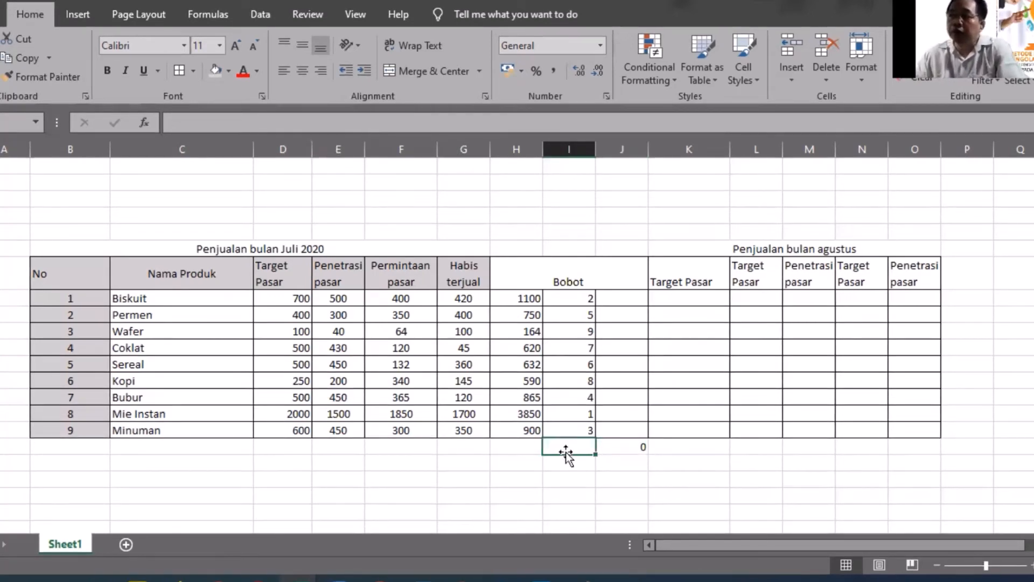
type("150")
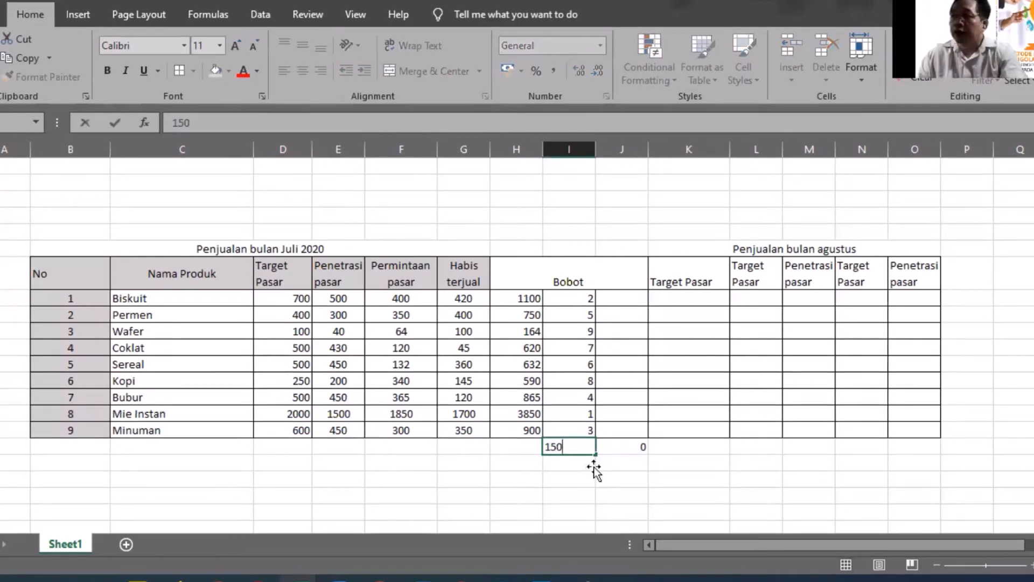
key("Return")
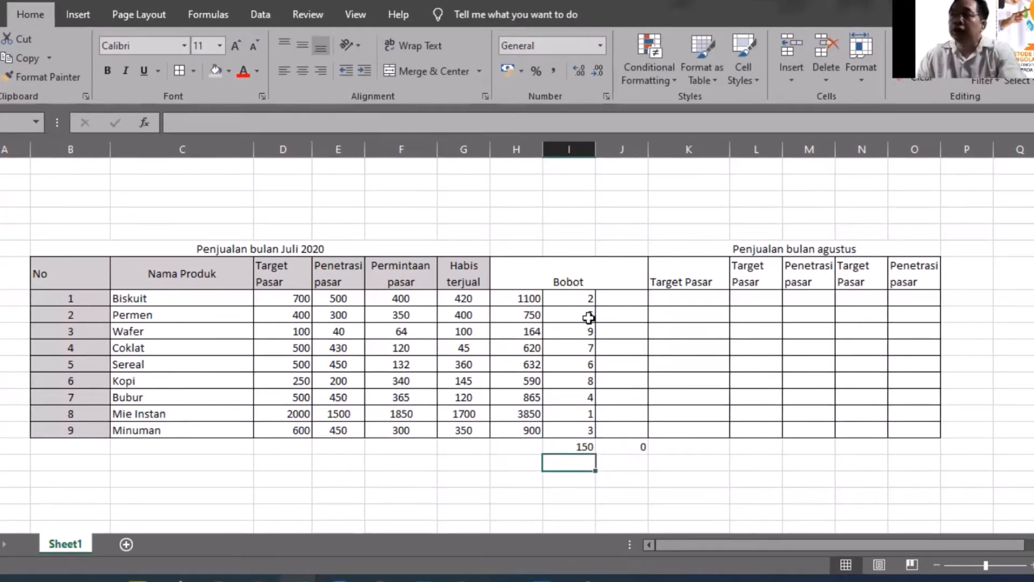
left_click(589, 446)
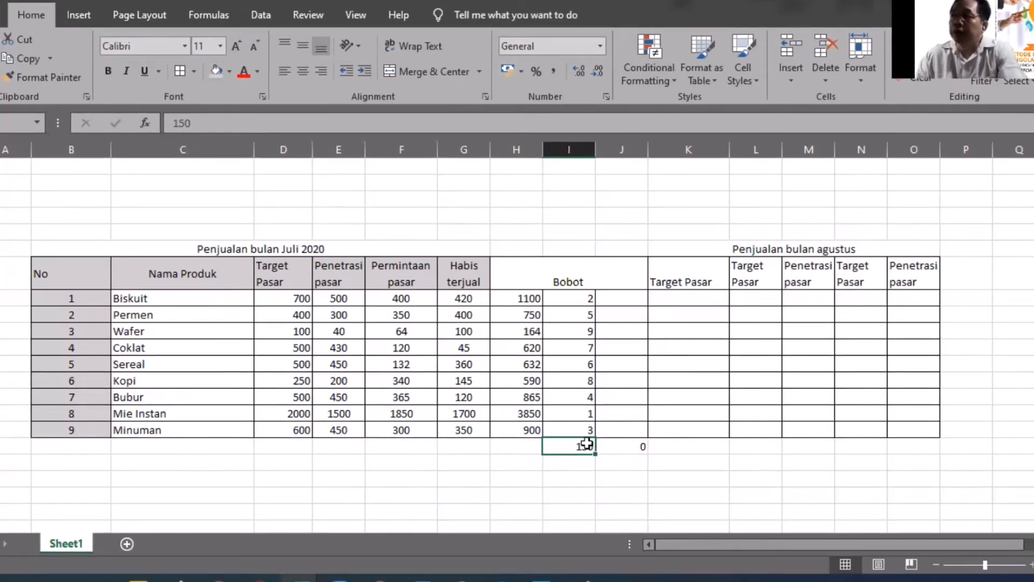
Step: Enter 25 as Mie Instan's weight in J15 after reviewing its sales figures, and check the column sum in J17
left_click(622, 414)
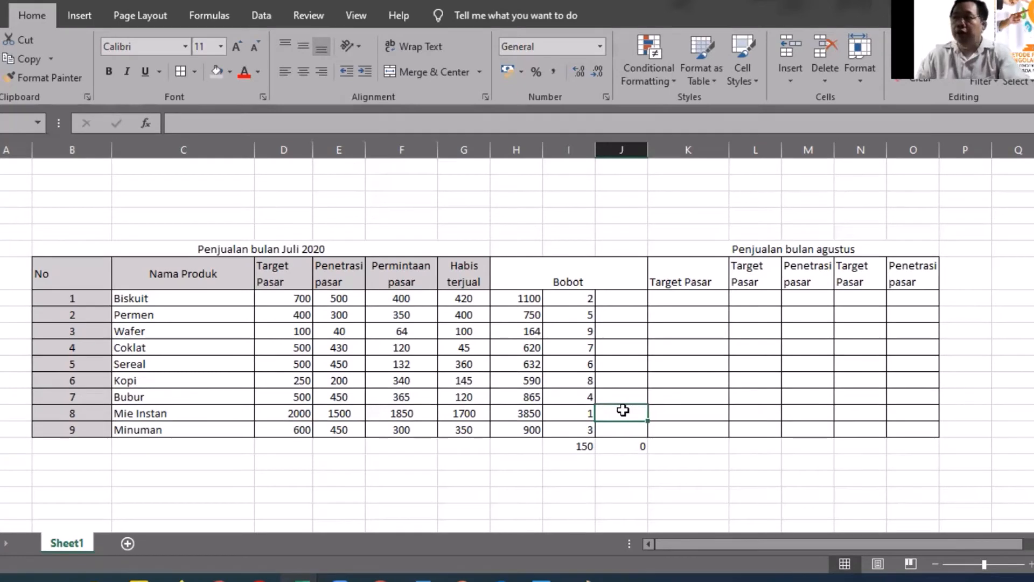
left_click(399, 413)
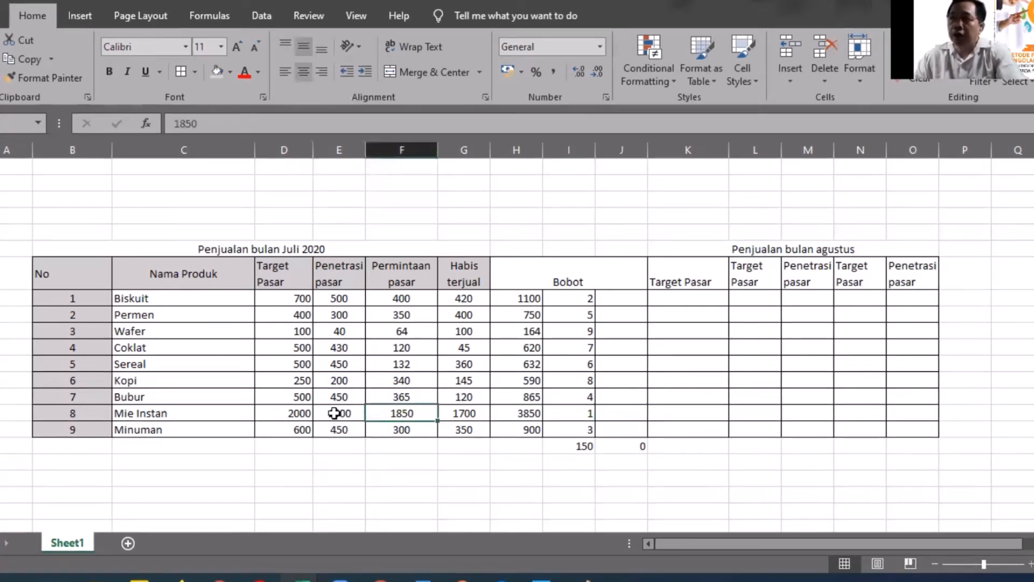
left_click(296, 414)
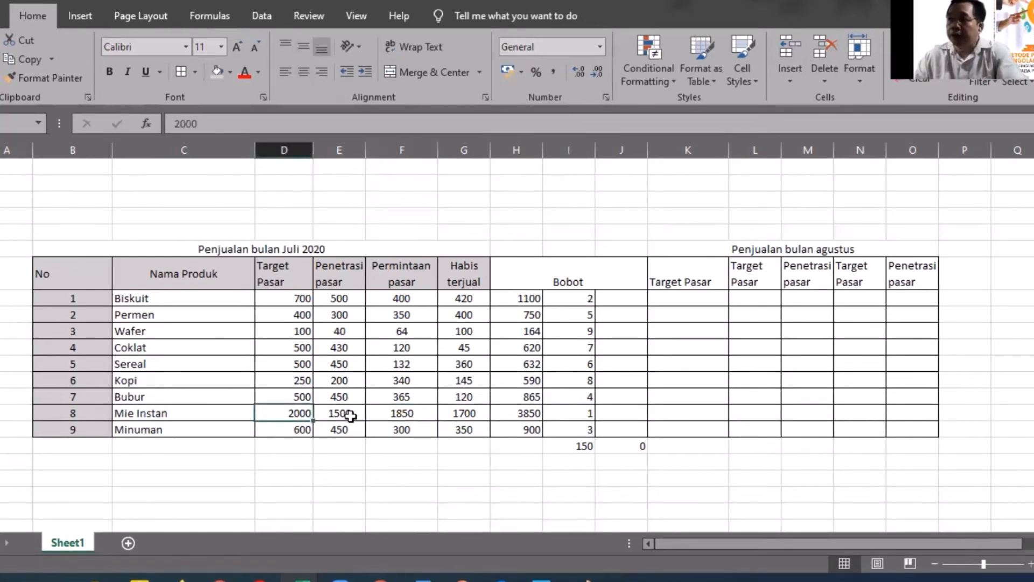
key("Right")
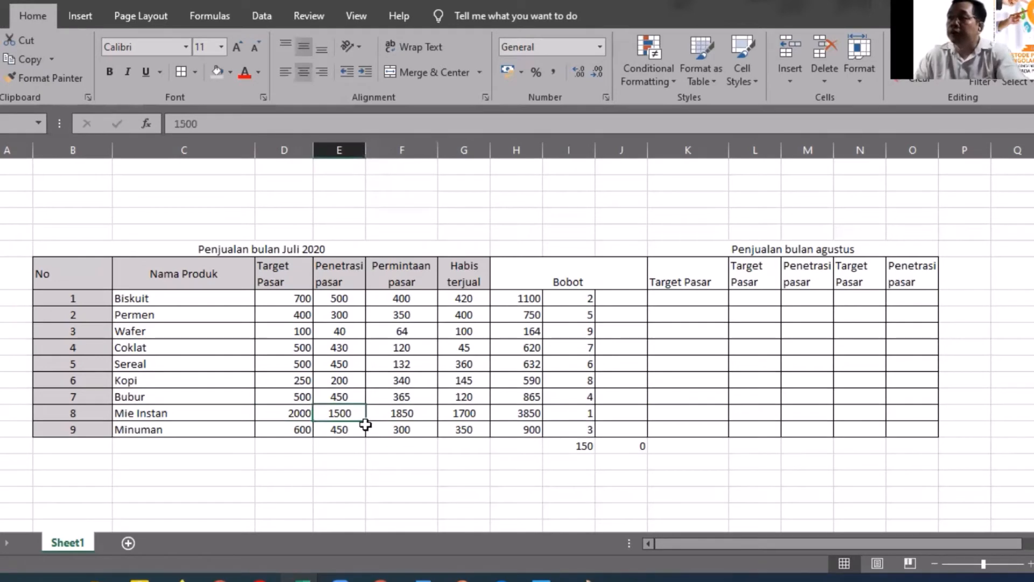
left_click(620, 411)
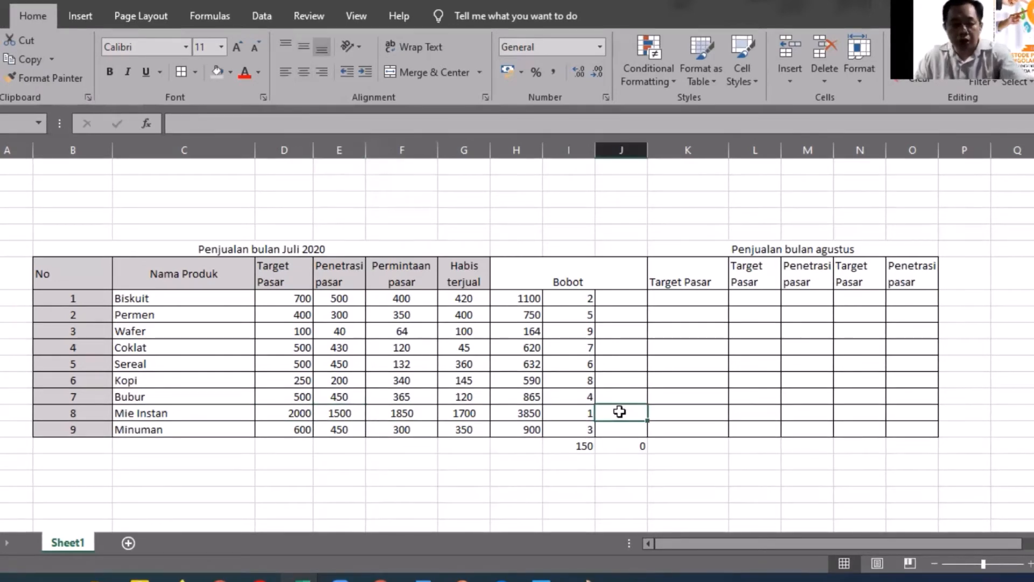
type("25")
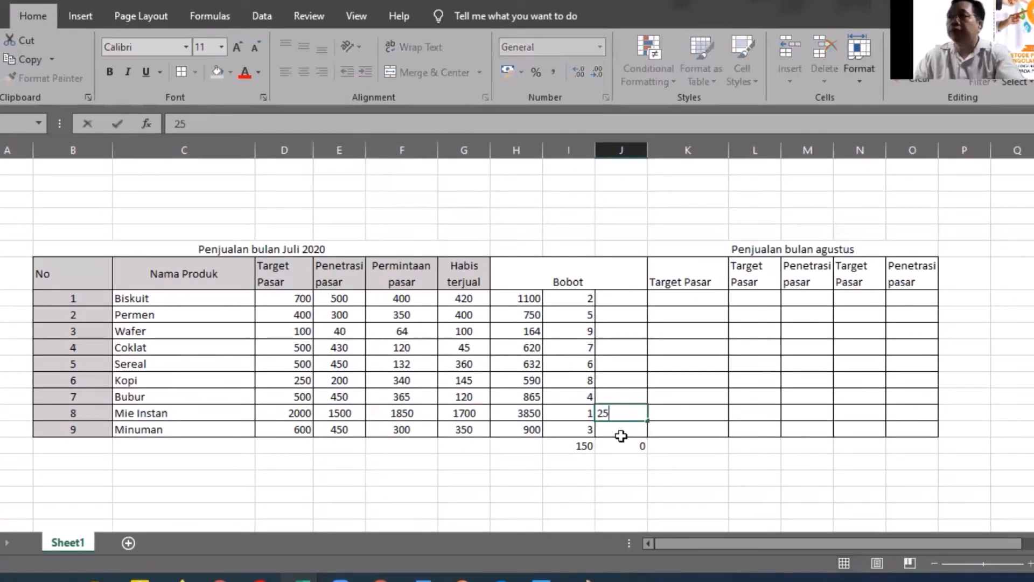
left_click(620, 443)
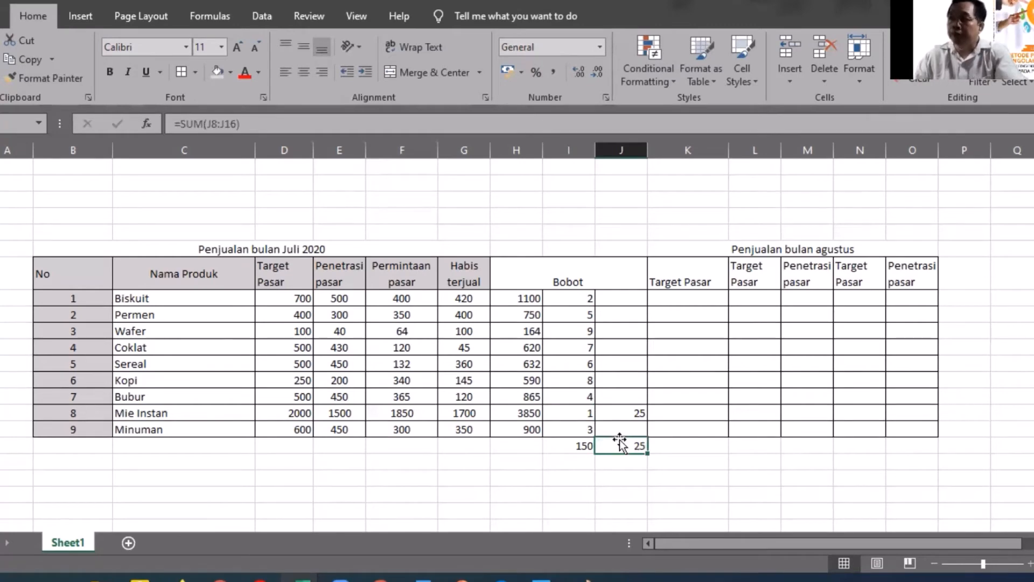
Step: Set Mie Instan's weight in J15 to 35 and enter 25 as Biskuit's weight in J8
left_click(626, 412)
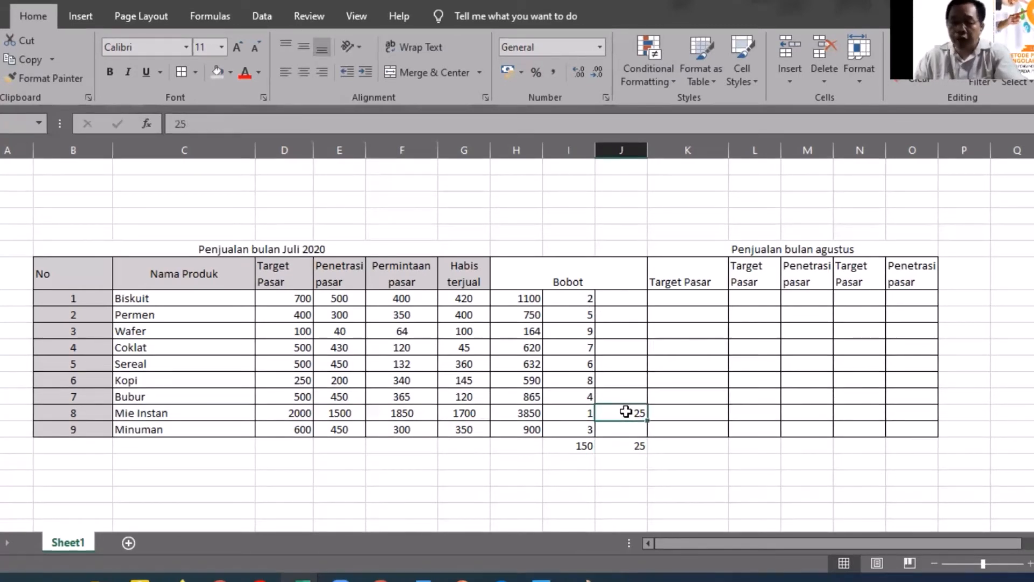
type("35")
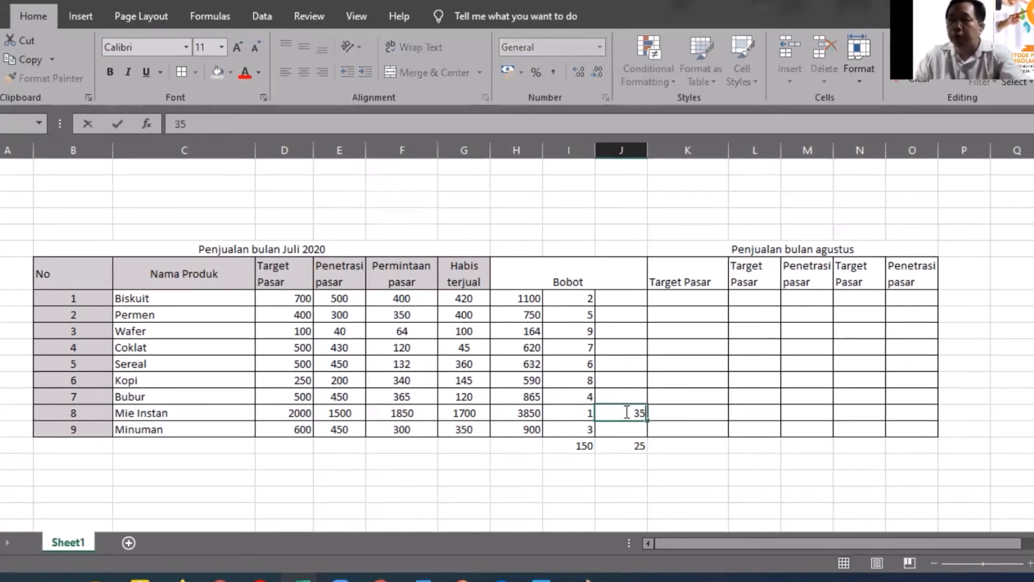
key("ctrl+Return")
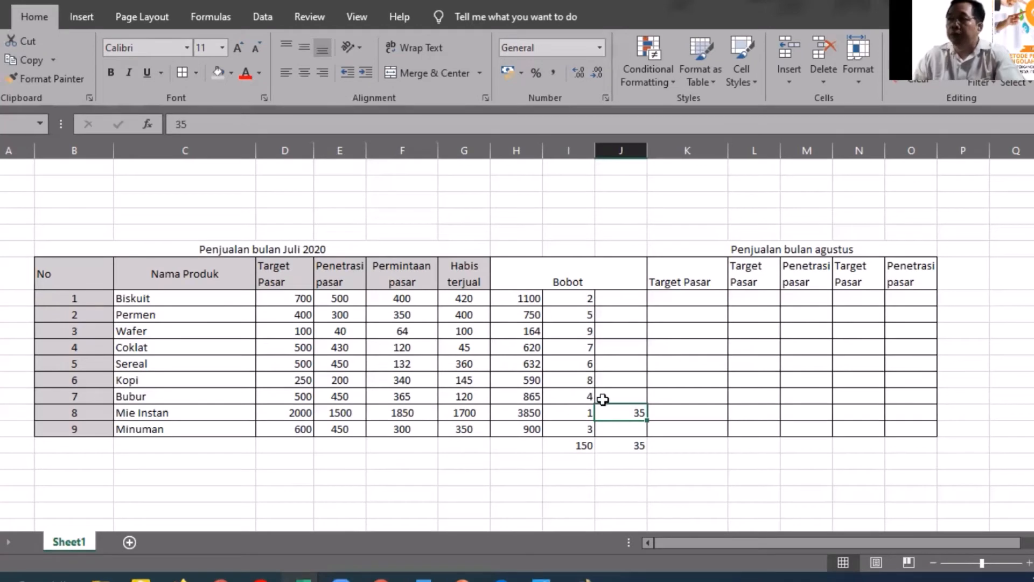
left_click(630, 296)
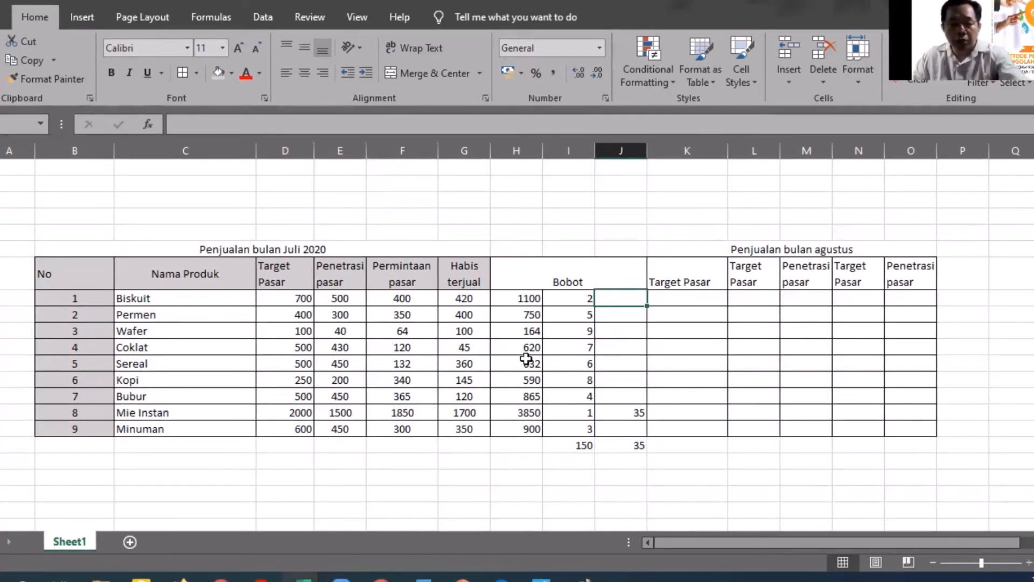
type("25")
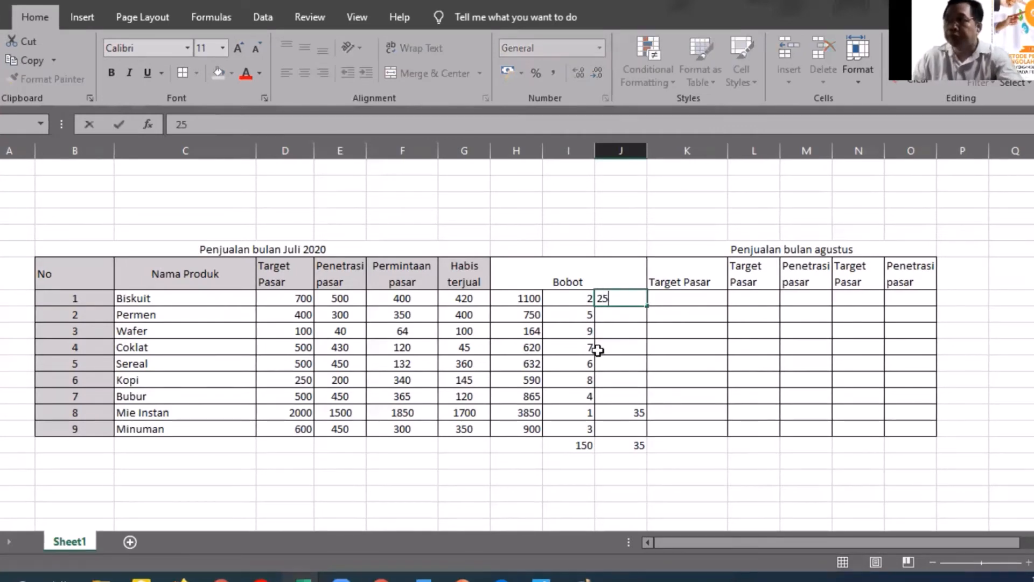
left_click(627, 313)
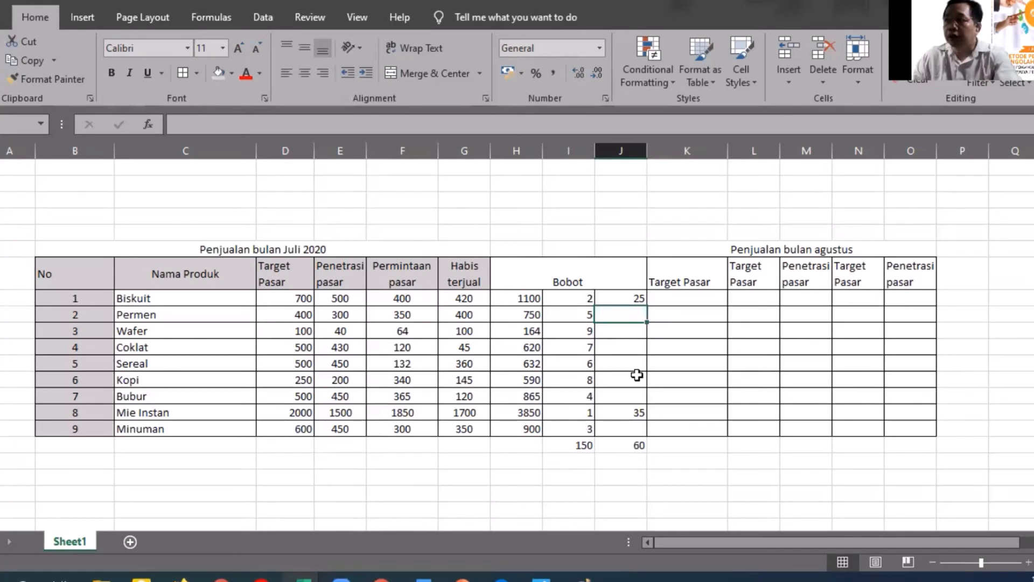
Step: Enter 23 as Minuman's weight in J16 and 20 as Bubur's weight in J14, checking the column sum in J17
left_click(621, 430)
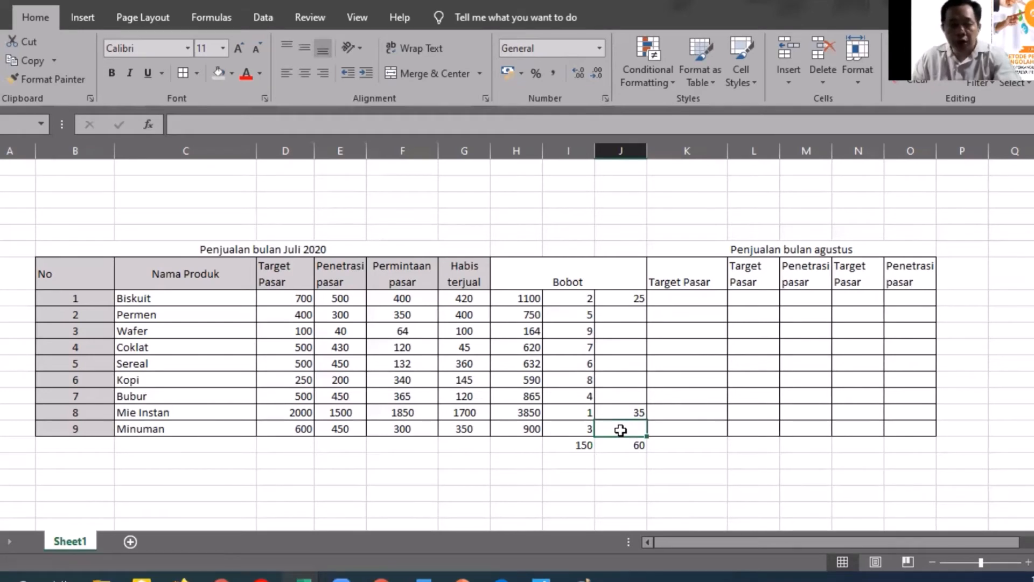
type("23")
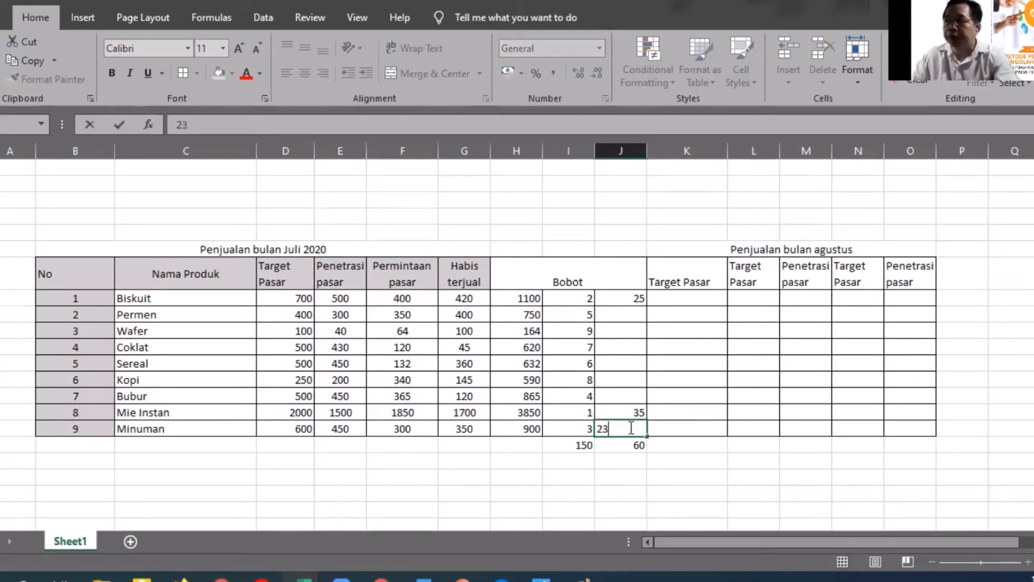
left_click(633, 390)
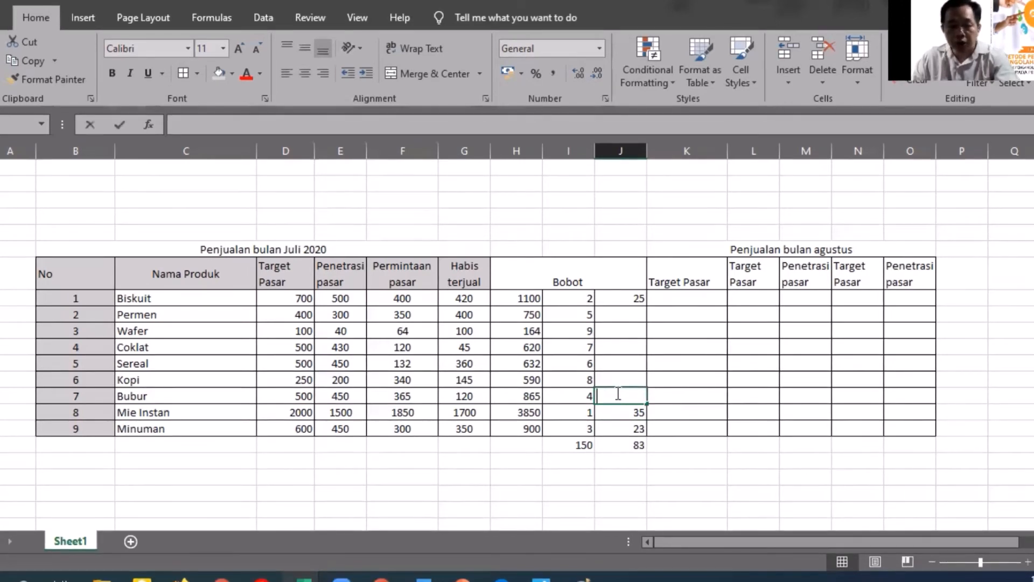
type("20")
left_click(632, 316)
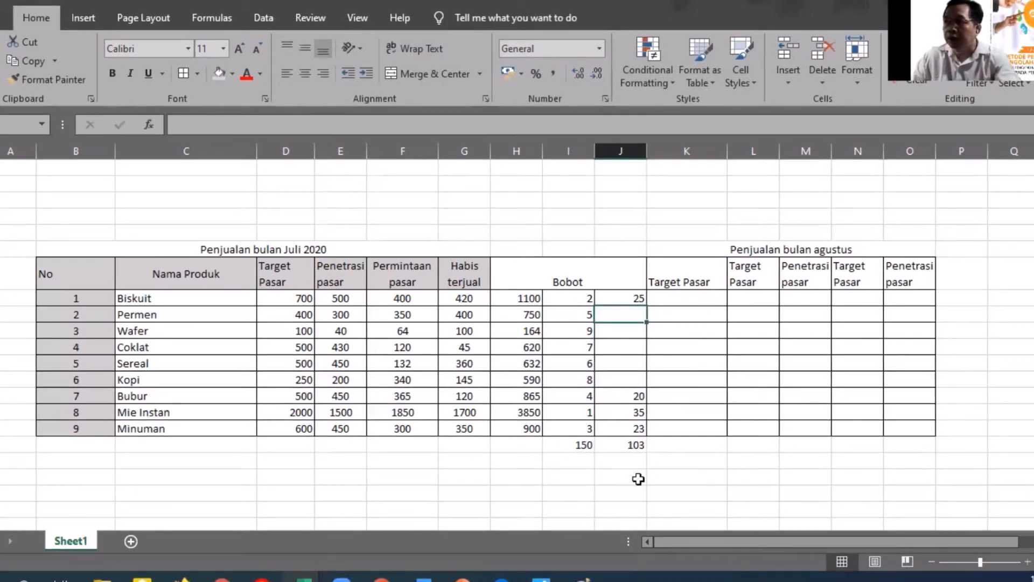
left_click(635, 445)
Step: Enter 10 as Permen's weight in J9 and 5 as Wafer's weight in J10
left_click(629, 313)
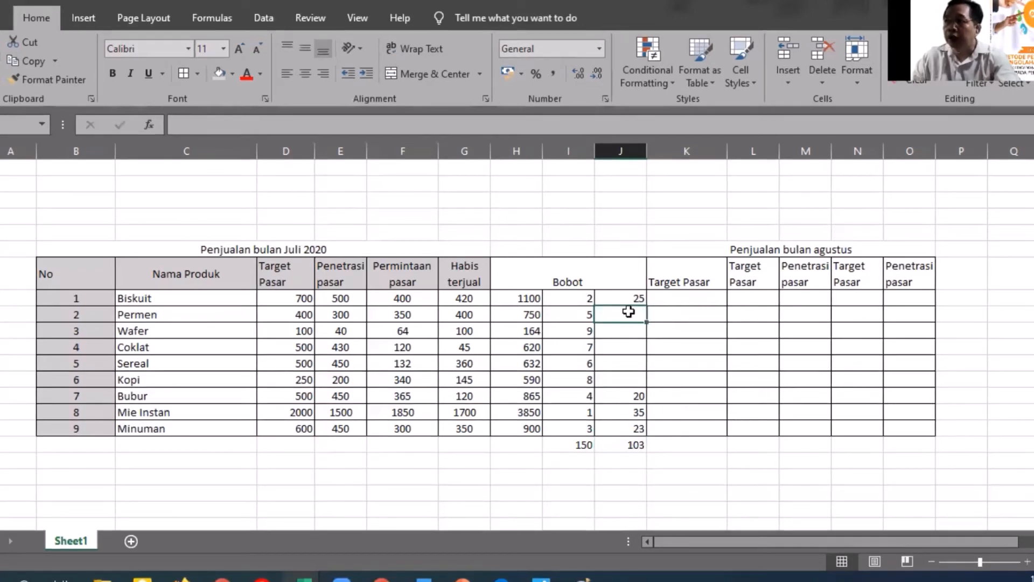
type("10")
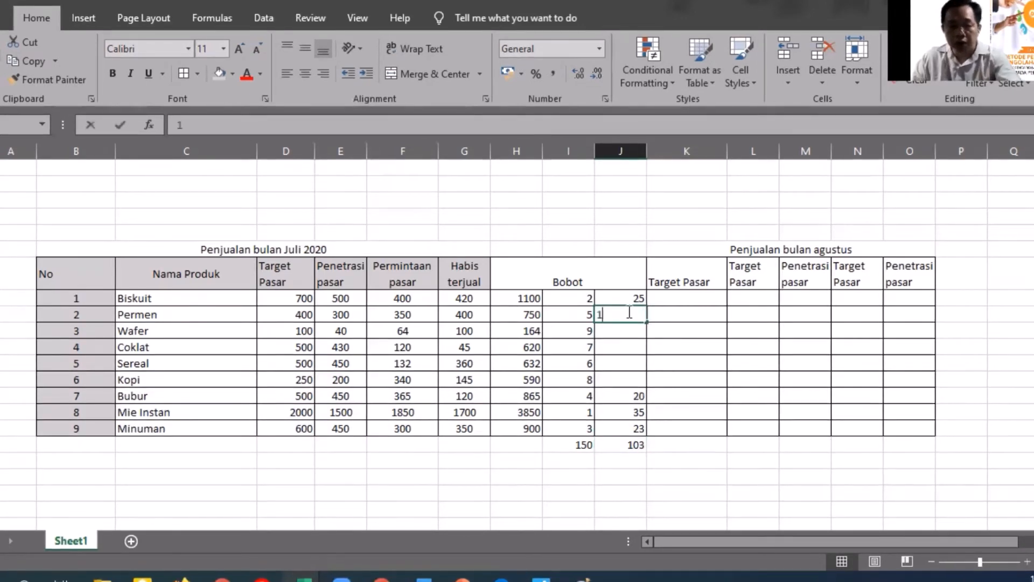
left_click(630, 336)
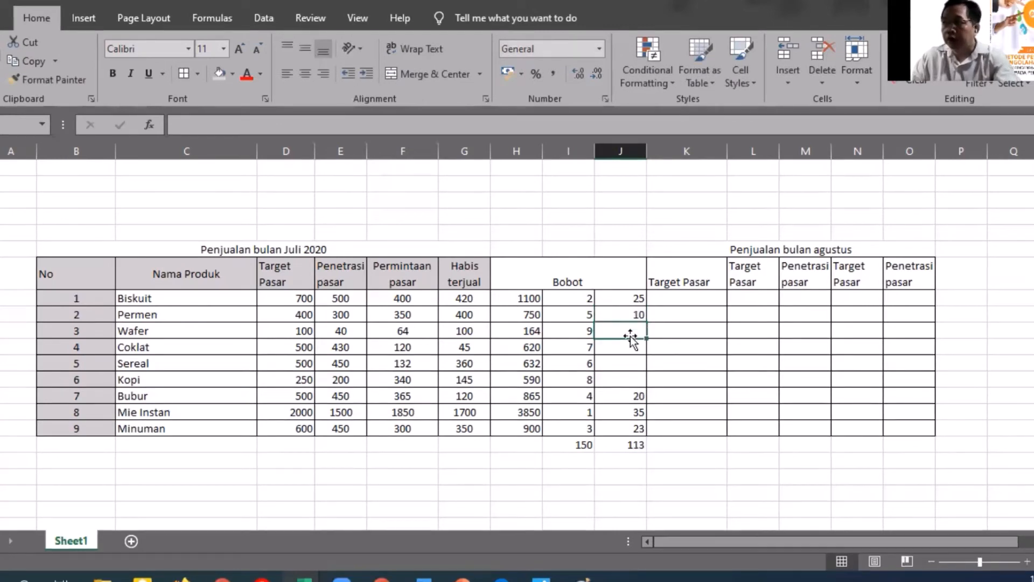
left_click(624, 380)
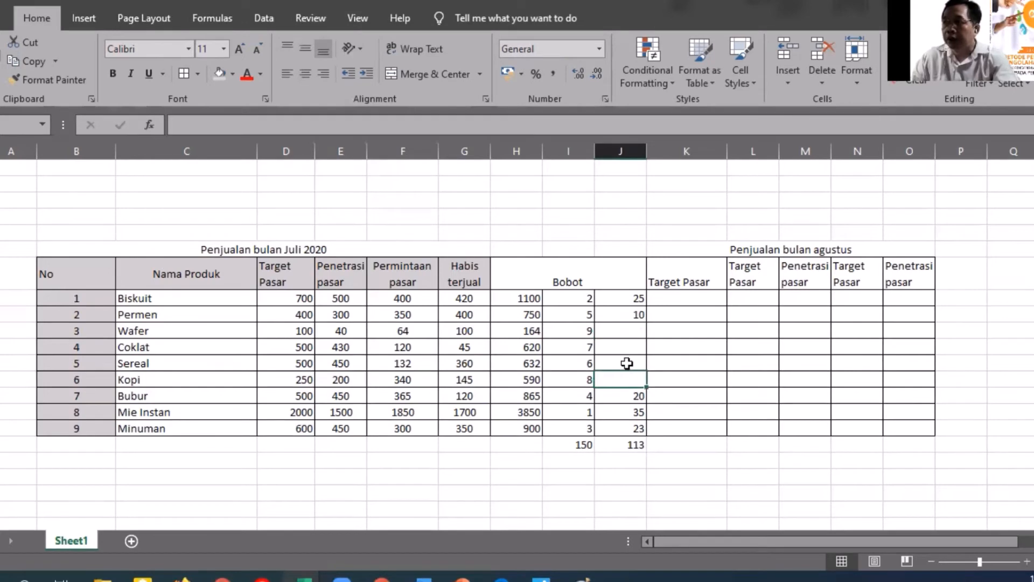
left_click(625, 362)
left_click(629, 330)
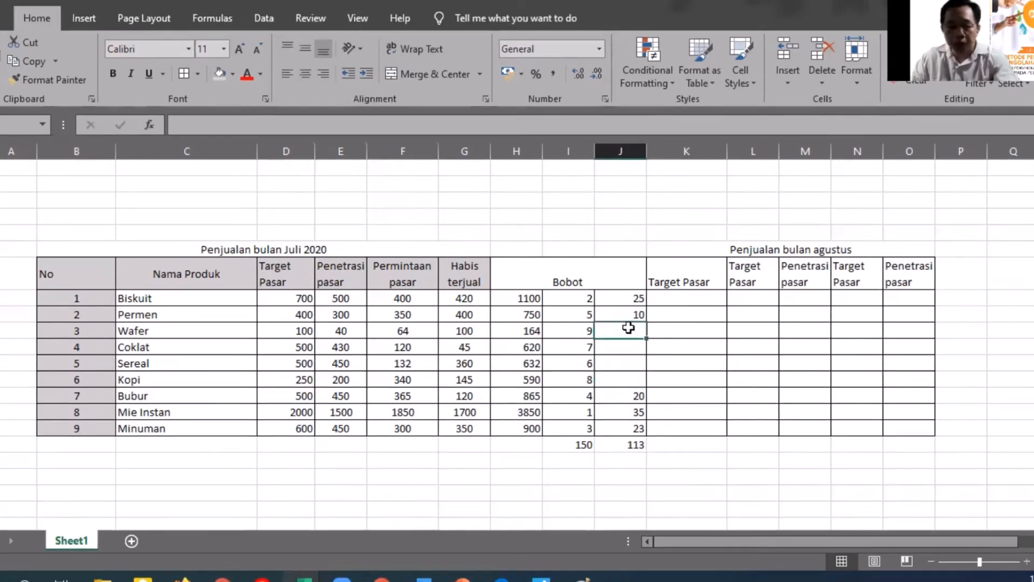
type("5")
Step: Enter 7 as the weight of Kopi in J13 and of Sereal in J12
left_click(627, 379)
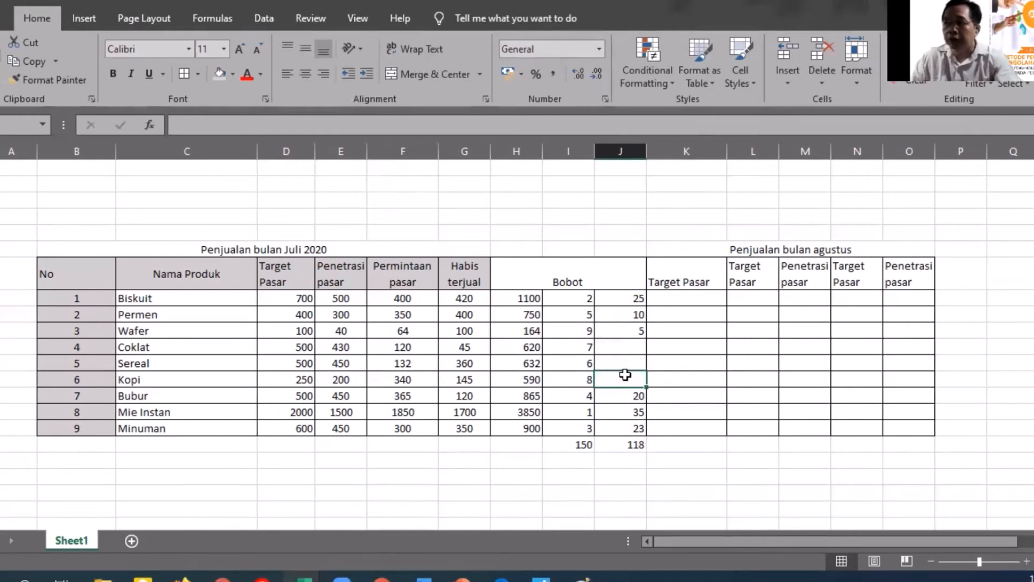
type("7")
key("ctrl+Return")
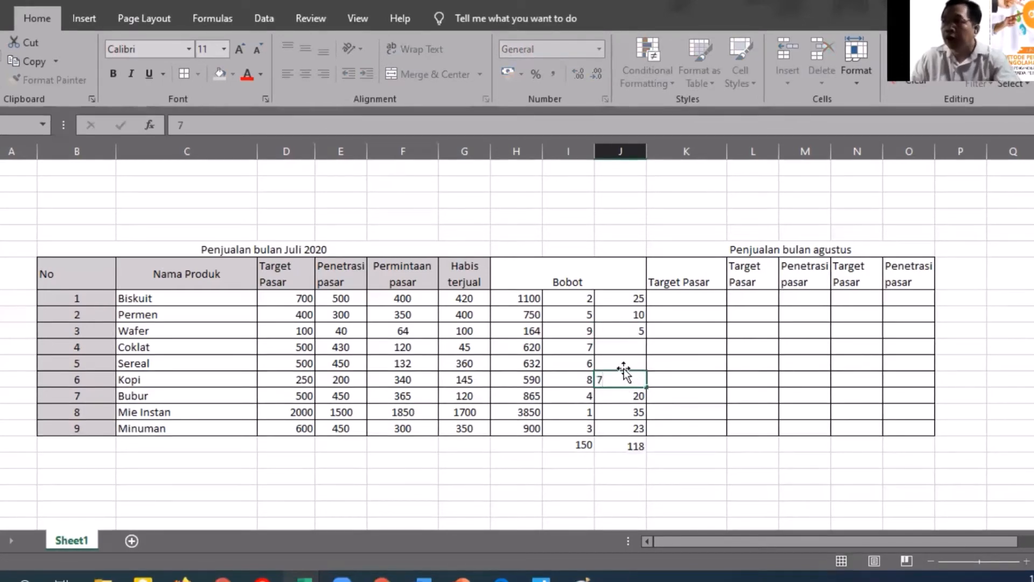
left_click(633, 358)
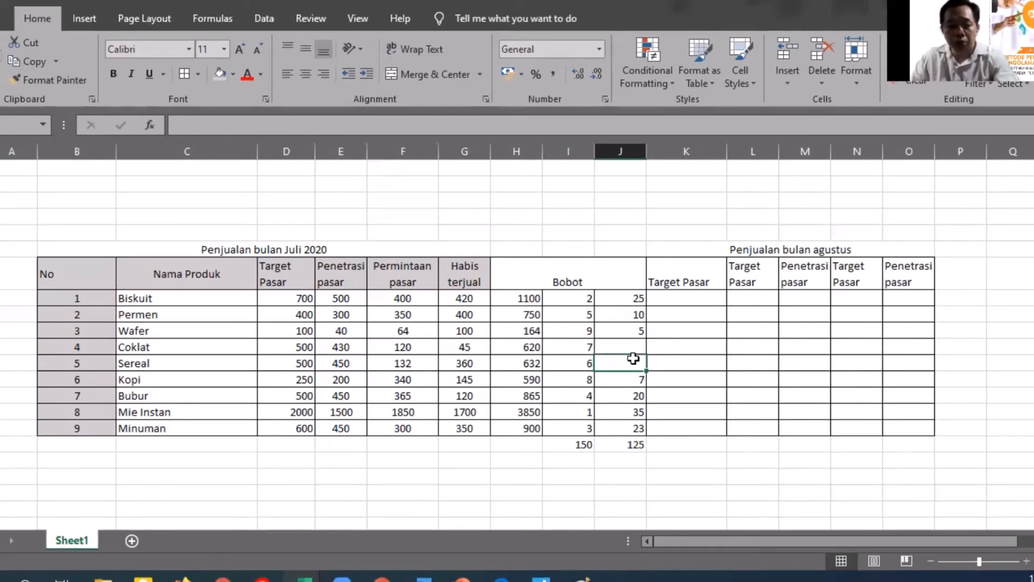
type("7")
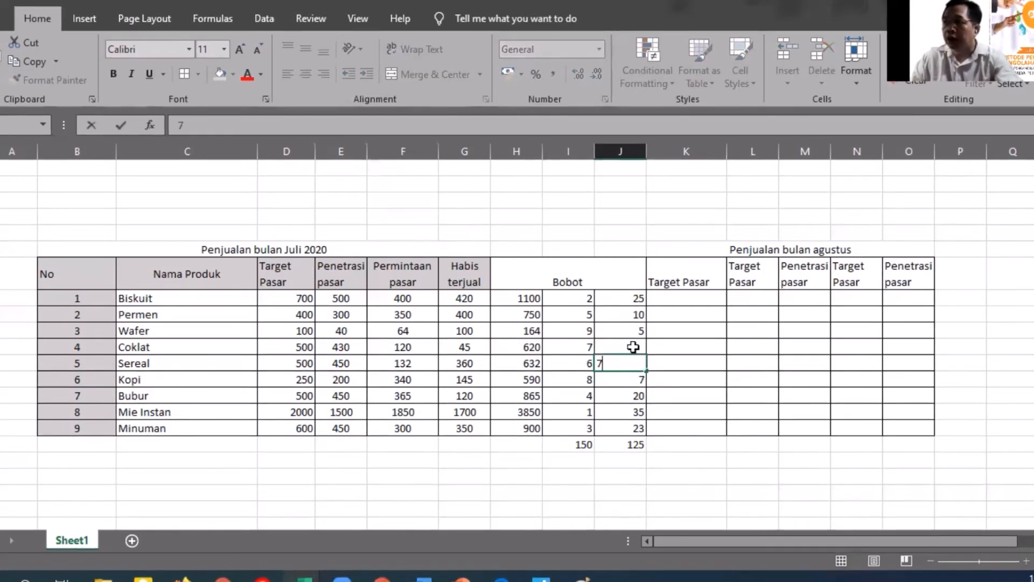
Step: Enter 10 as Coklat's weight in J11 and change Sereal's weight in J12 to 9
left_click(633, 346)
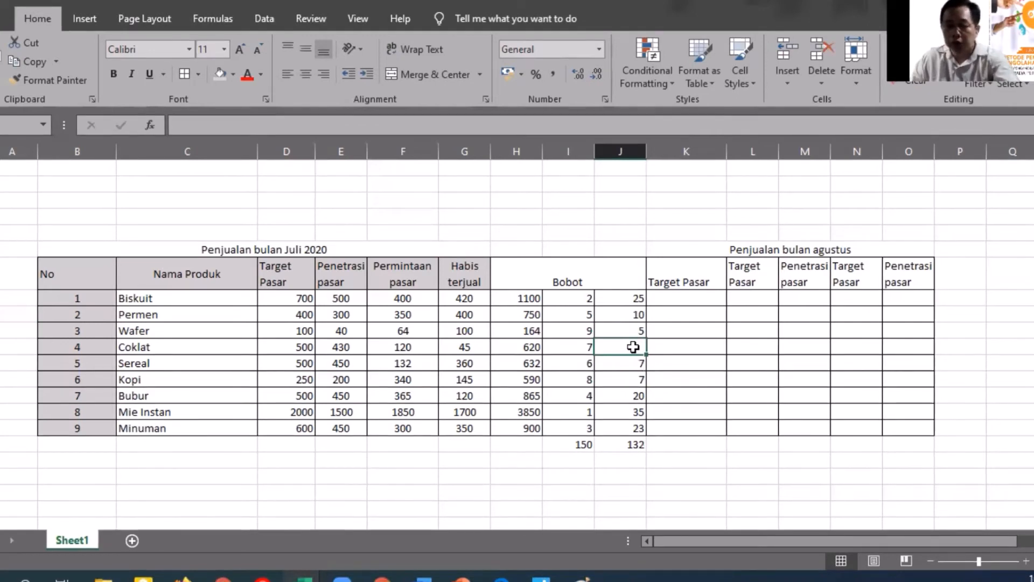
type("10")
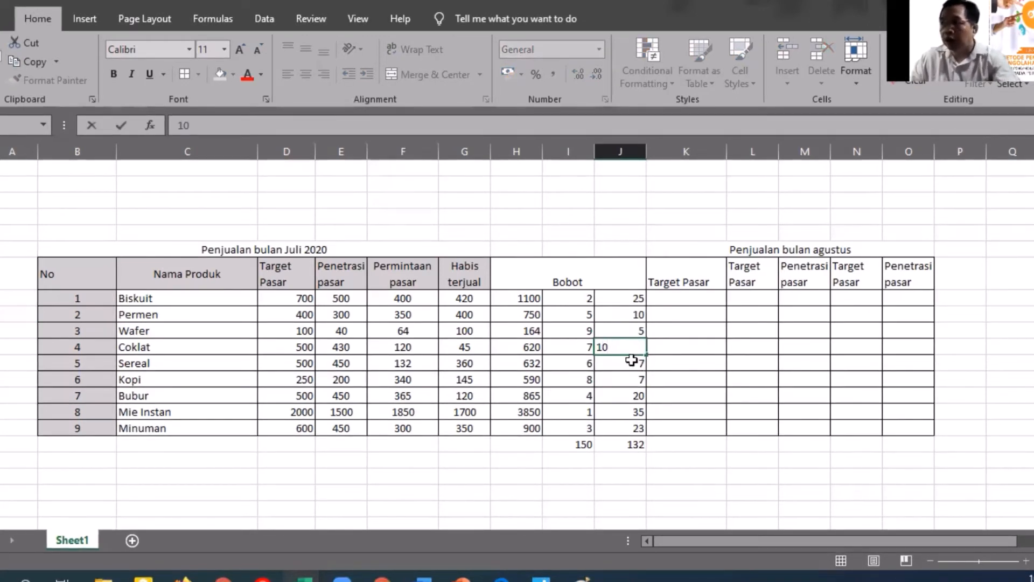
key("Return")
type("9")
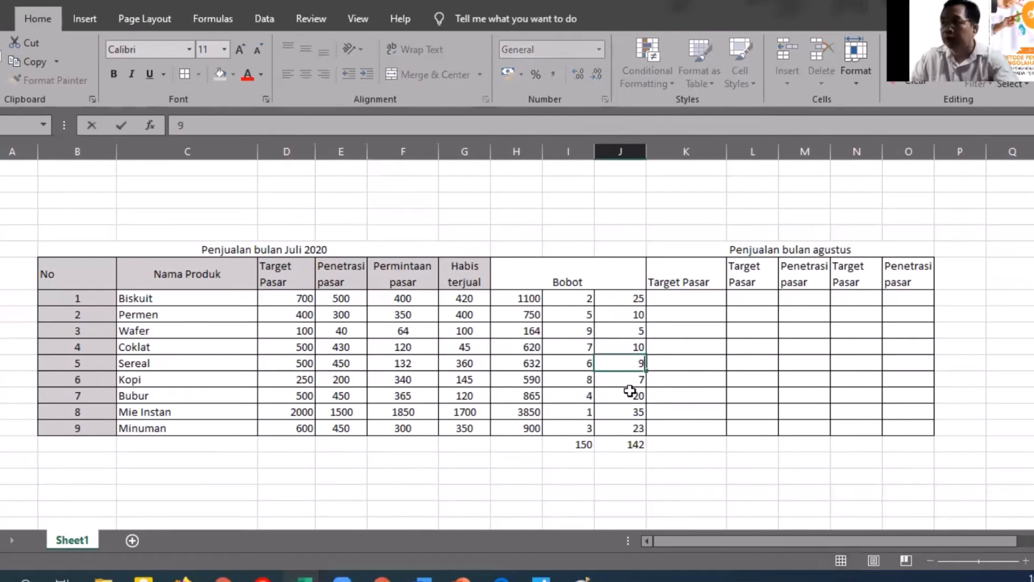
left_click(635, 395)
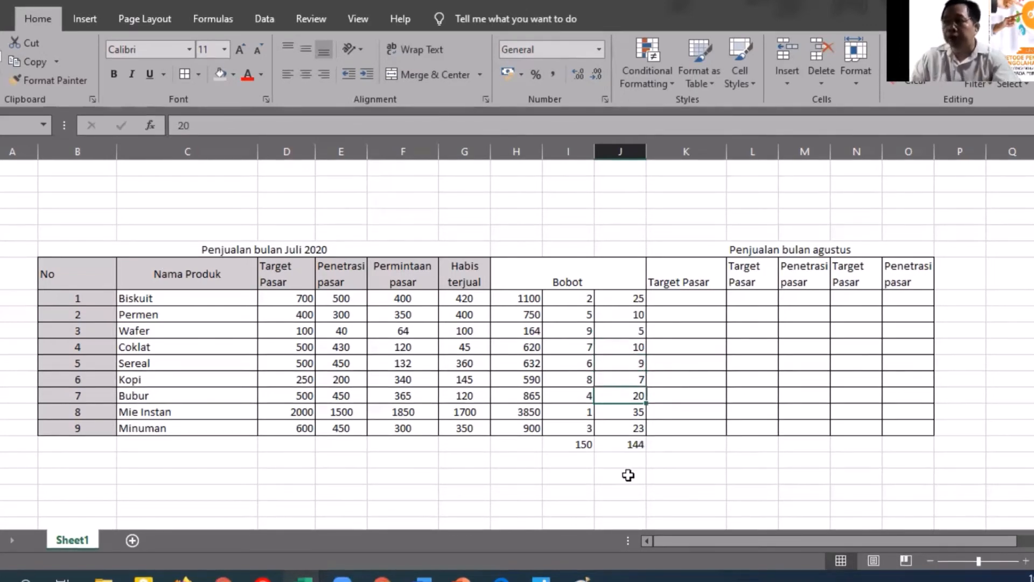
Step: Raise Mie Instan's weight in J15 to 38 and Minuman's in J16 to 26, and check the sum in J17 against I17
left_click(635, 426)
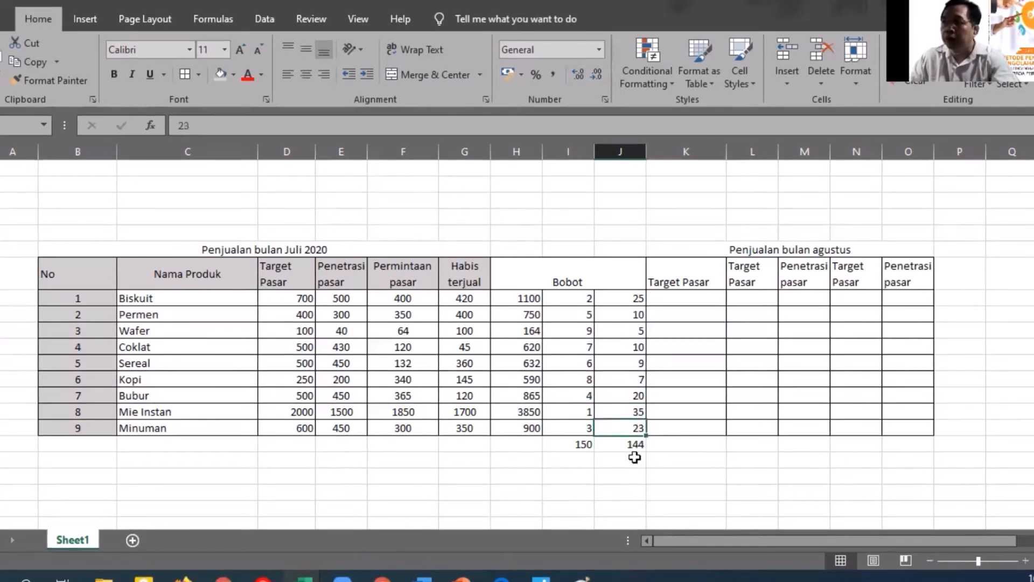
left_click(635, 411)
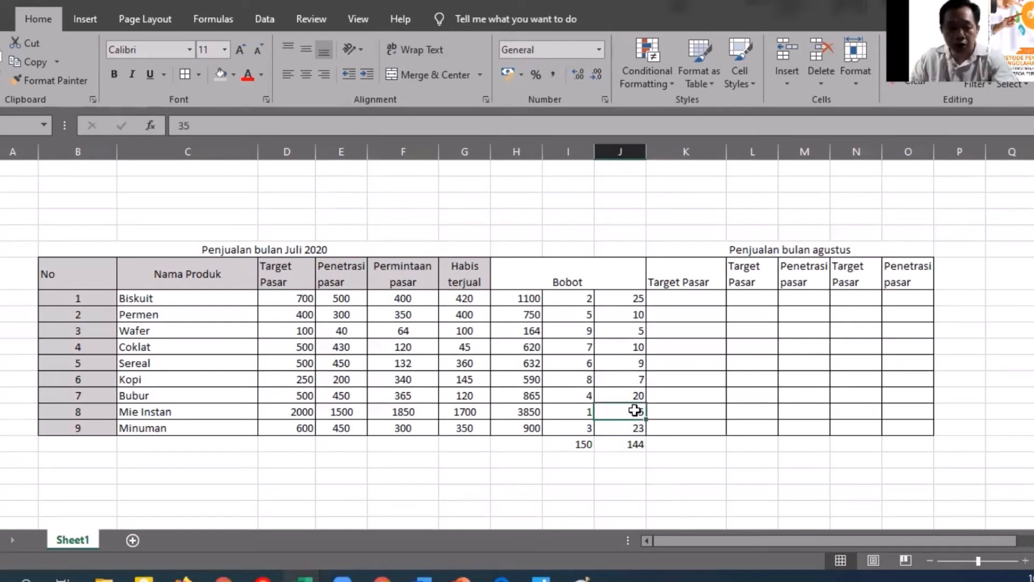
type("38")
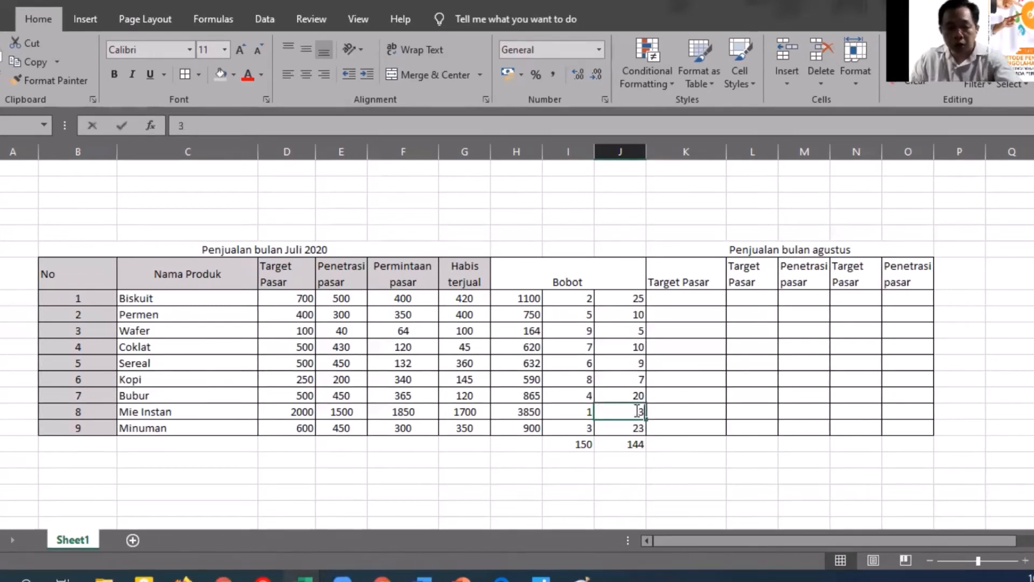
left_click(633, 426)
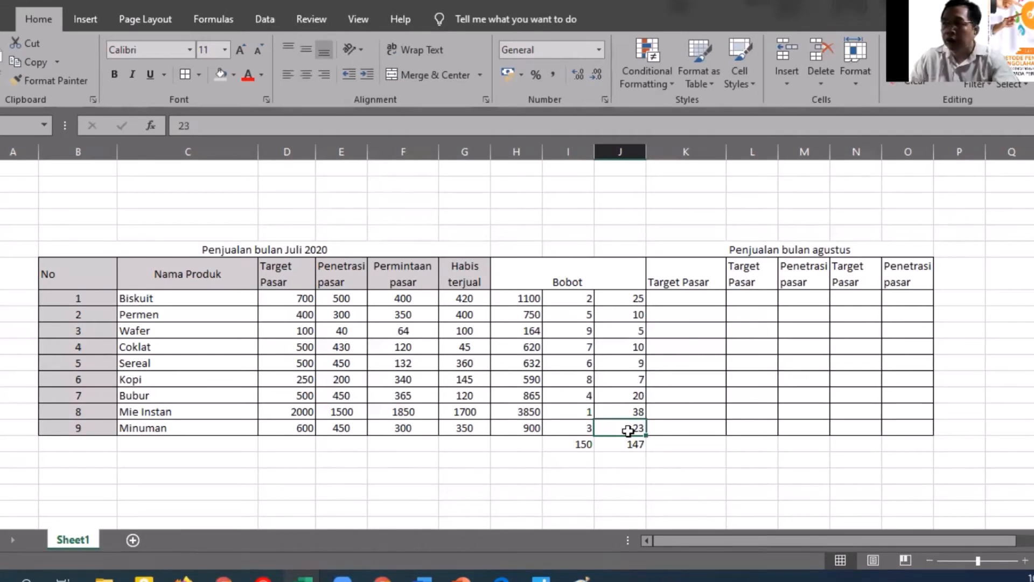
type("26")
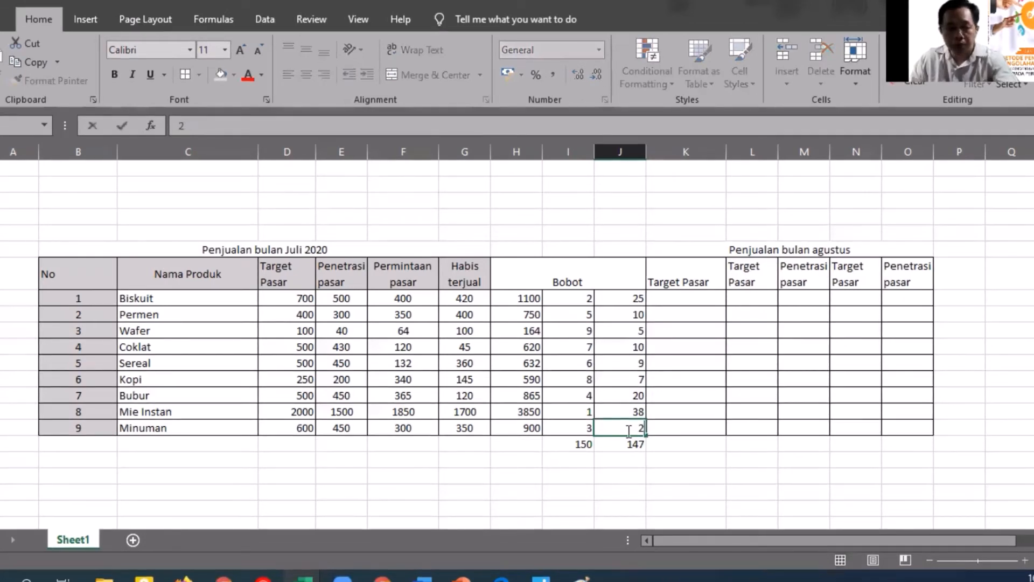
left_click(651, 519)
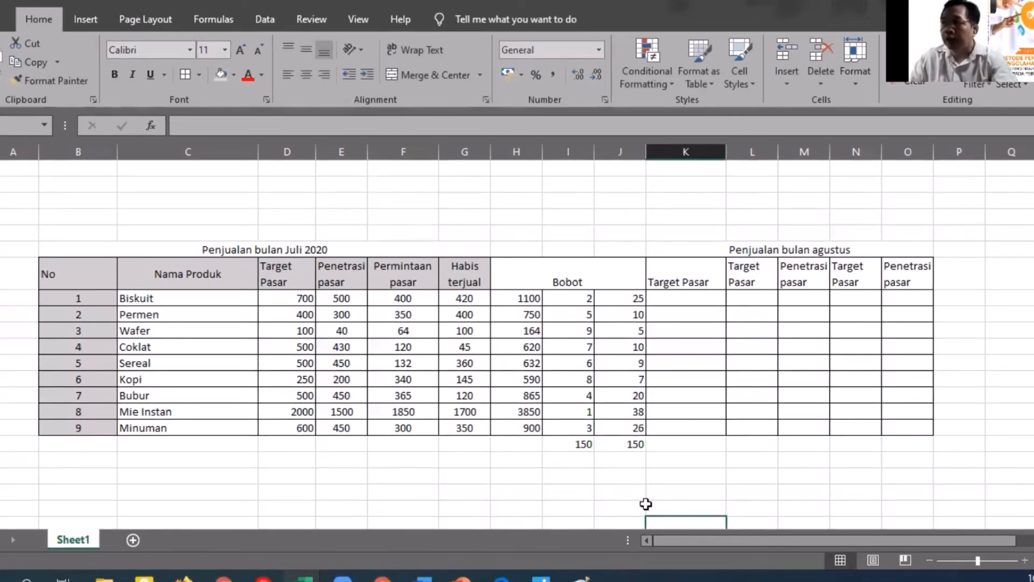
left_click(620, 445)
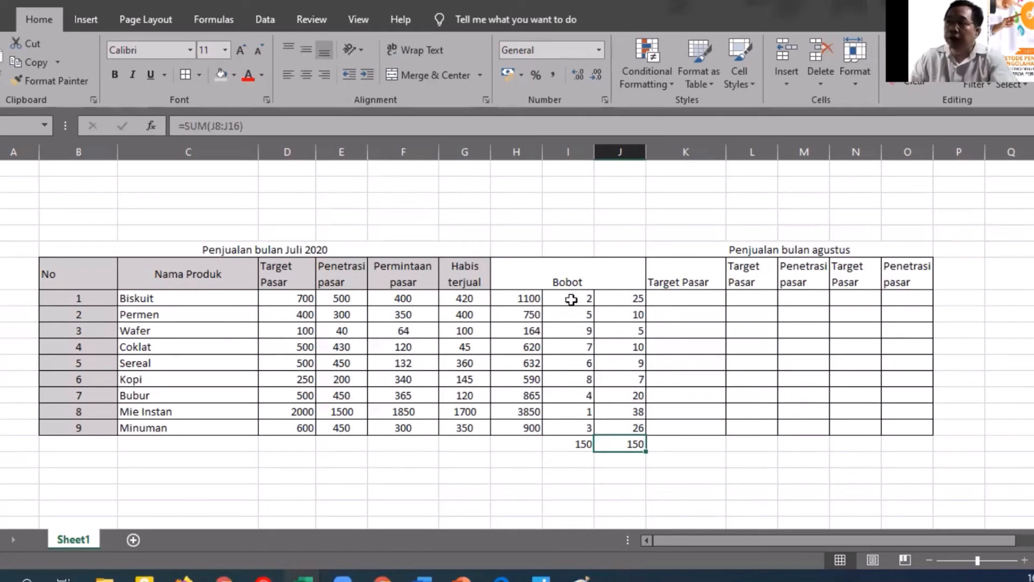
Step: Write the formula =(D8*(J8/100)) in Biskuit's Target Pasar cell K8
left_click(676, 298)
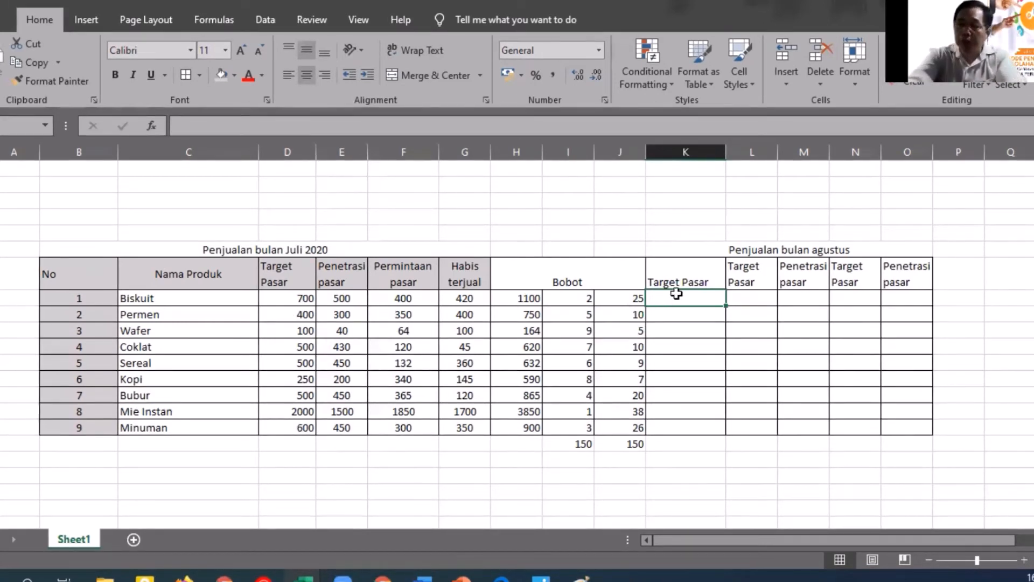
type("=")
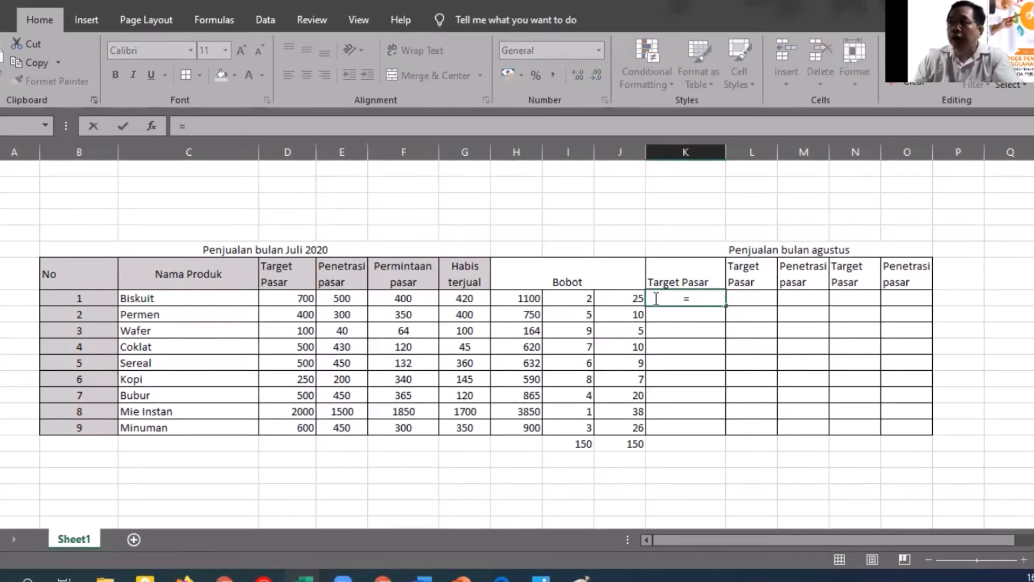
left_click(629, 297)
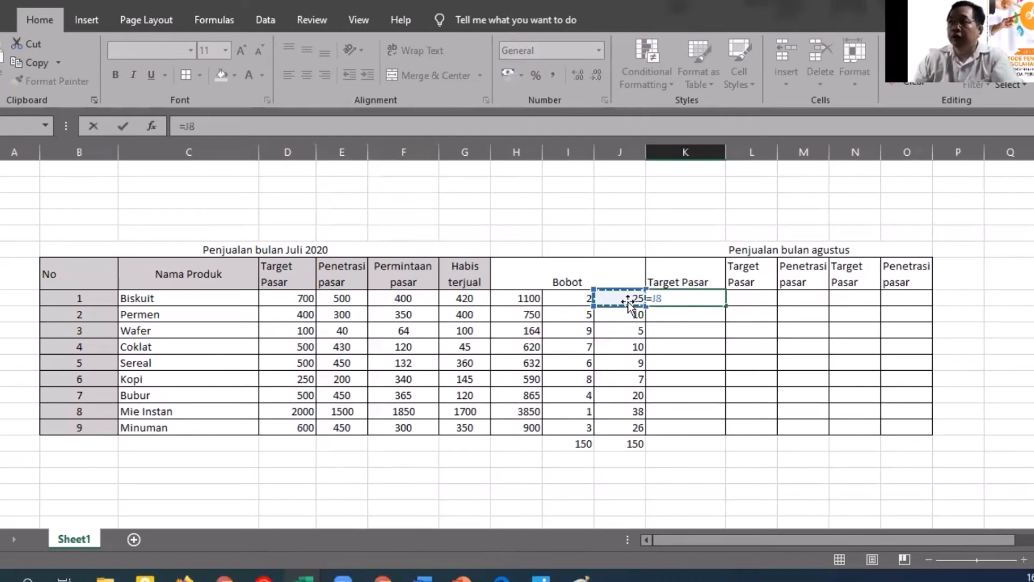
left_click(289, 297)
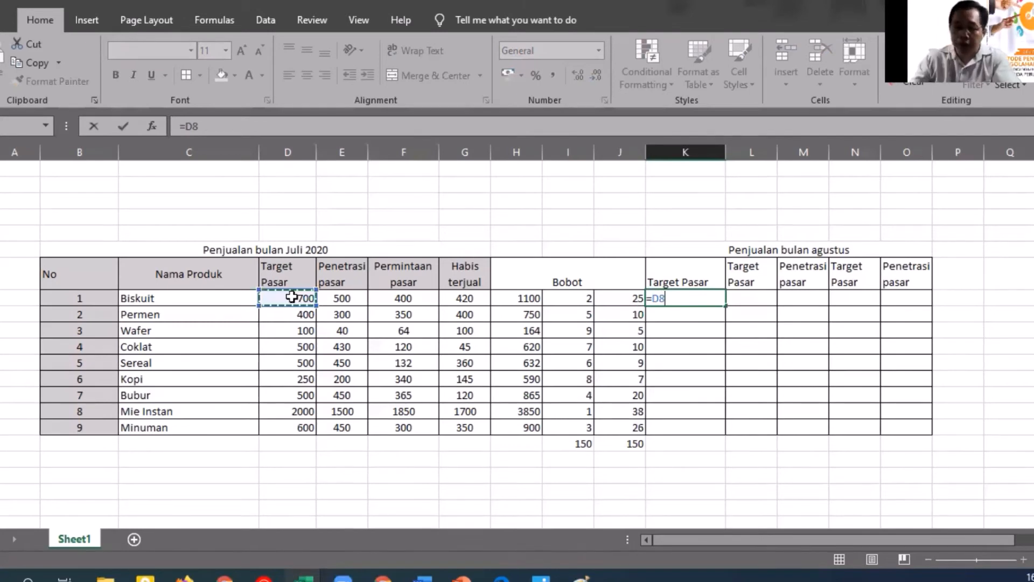
type("*")
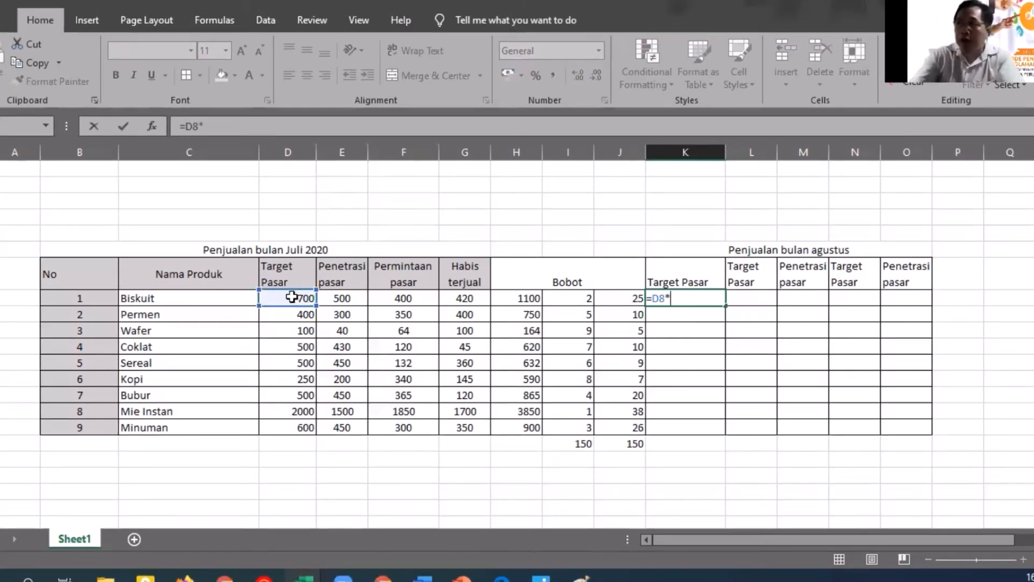
left_click(626, 297)
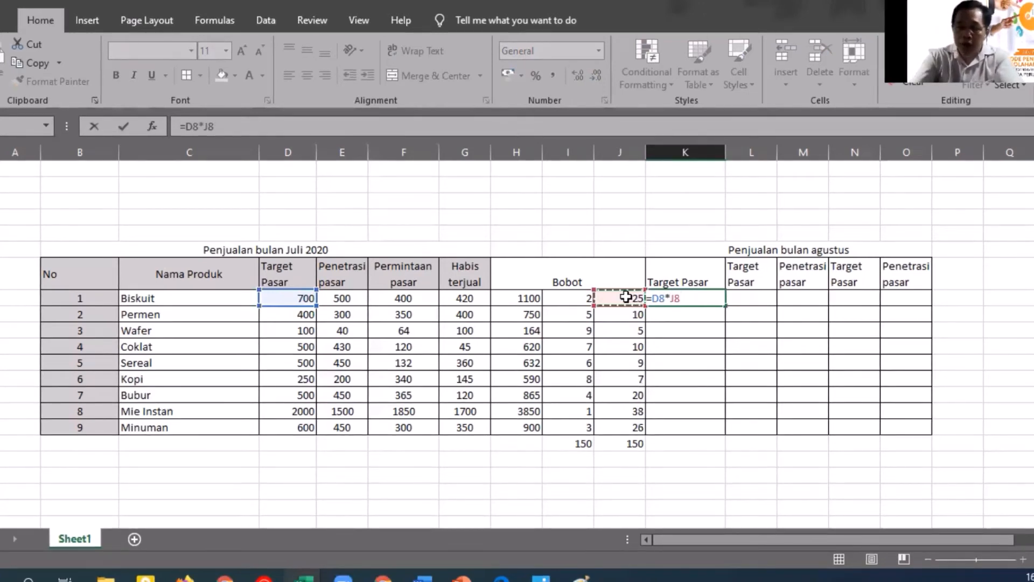
type(")")
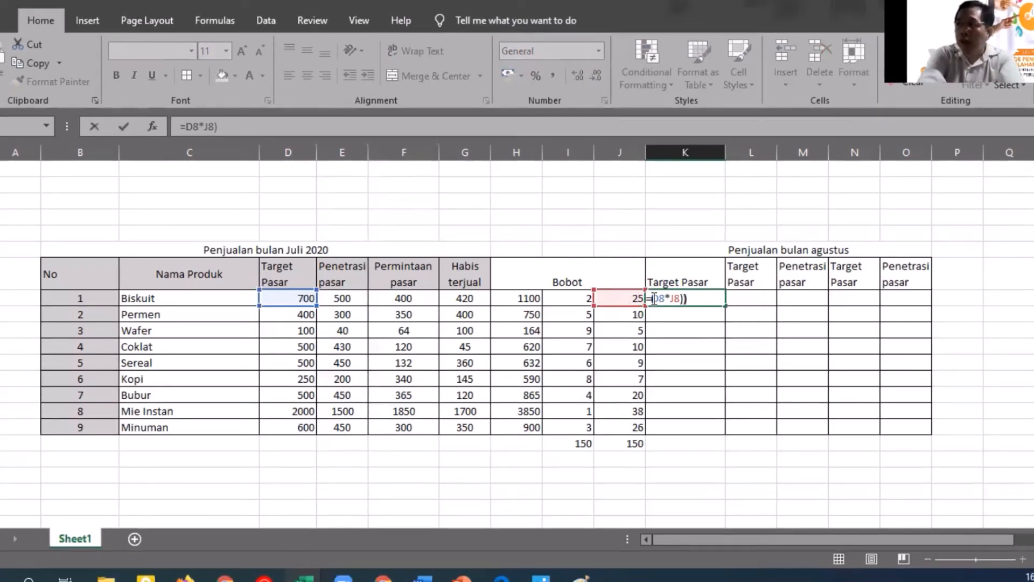
type("(")
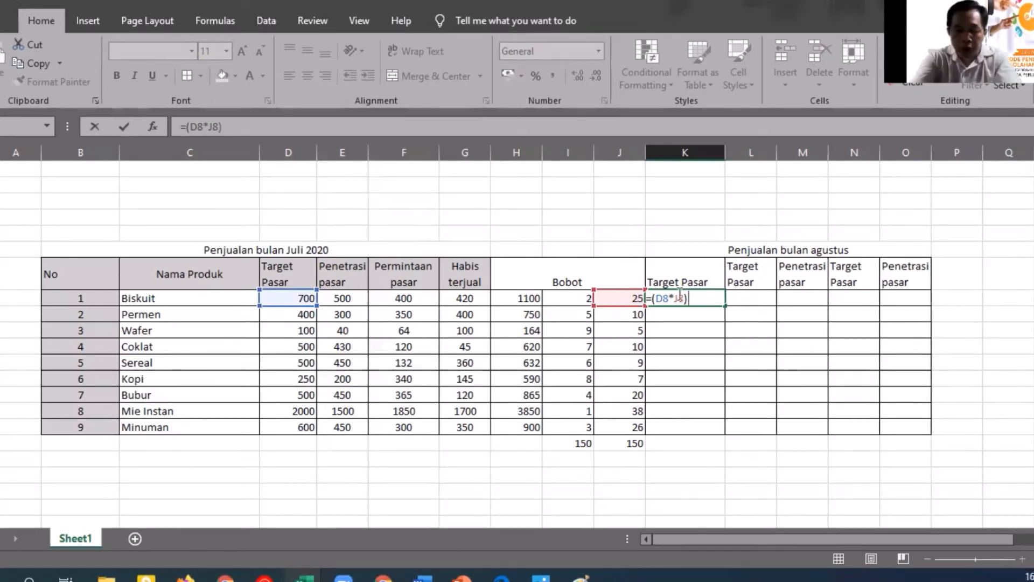
type("/100")
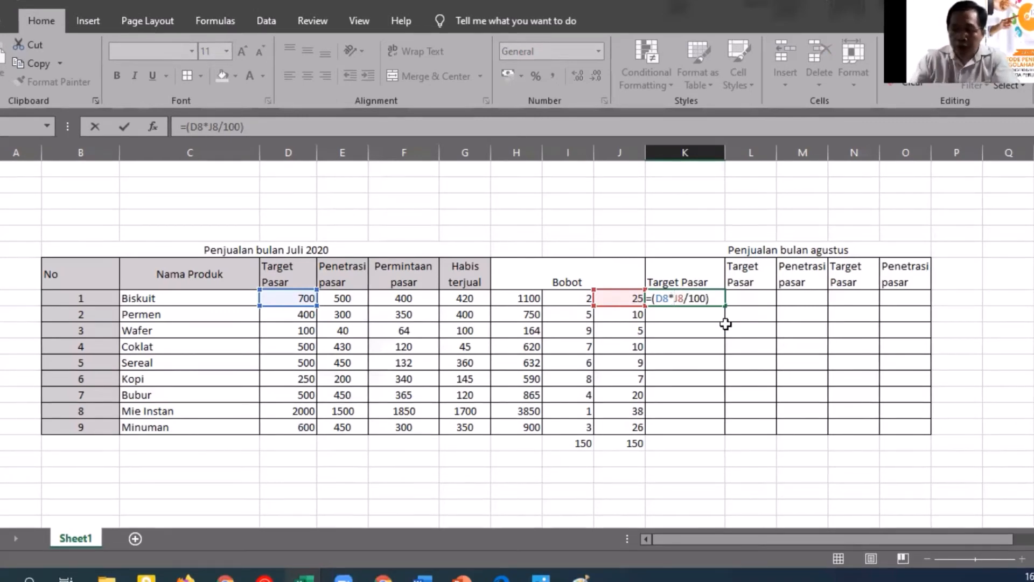
type("(")
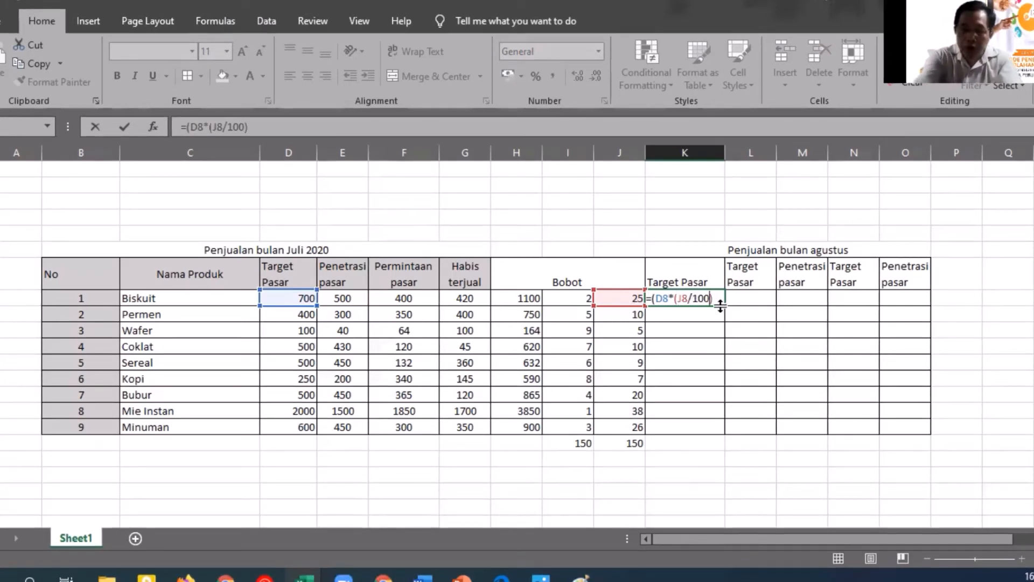
type(")")
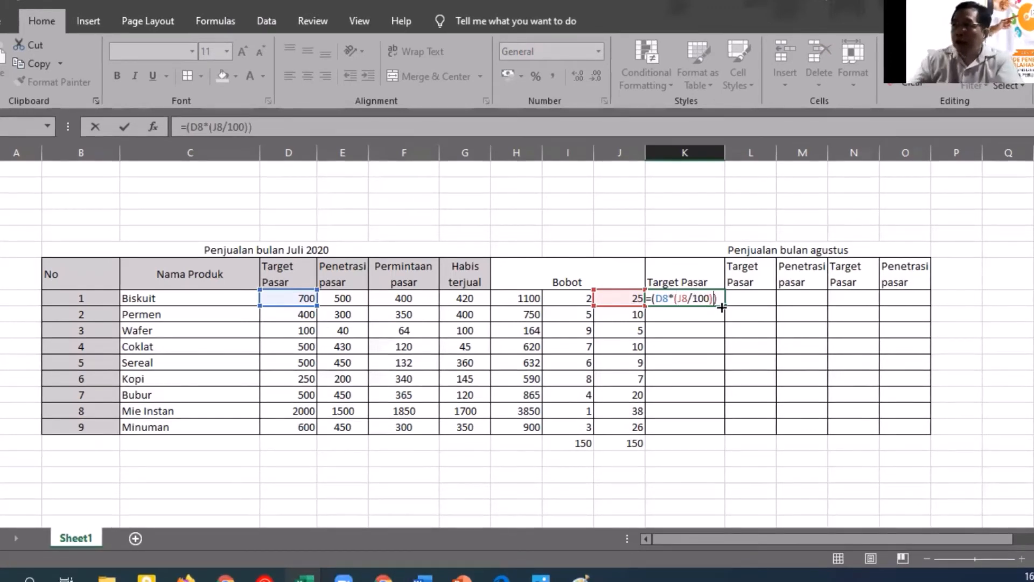
Step: Add D8+ in front of the bracketed part of K8's formula, making it =D8+(D8*(J8/100)), and enter it
left_click(653, 299)
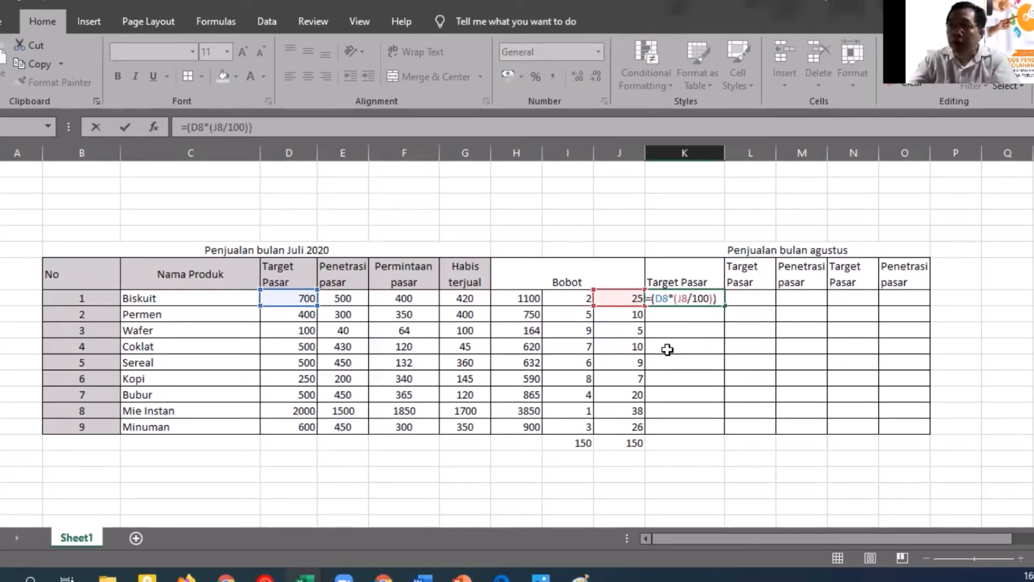
type("d")
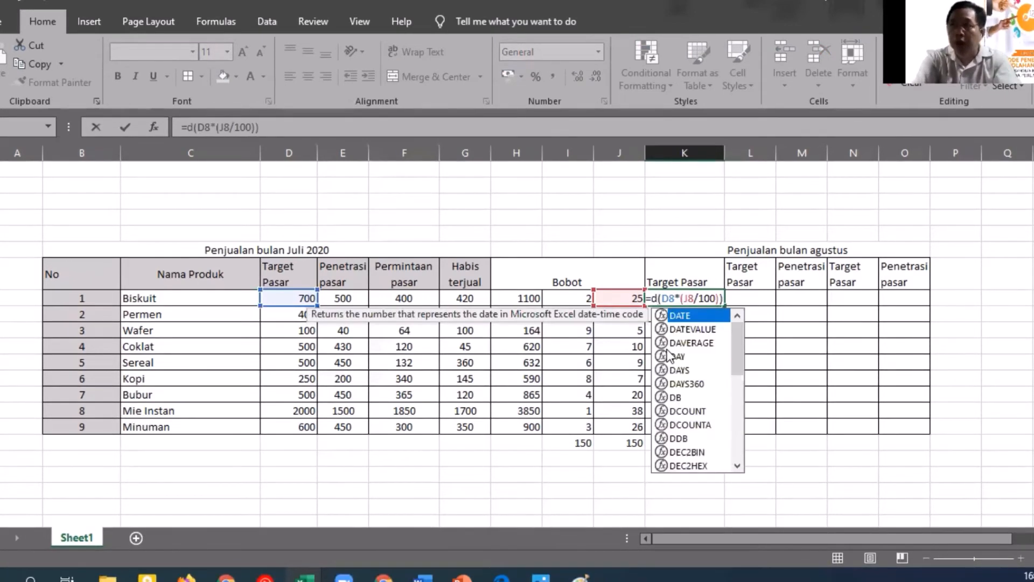
type("8")
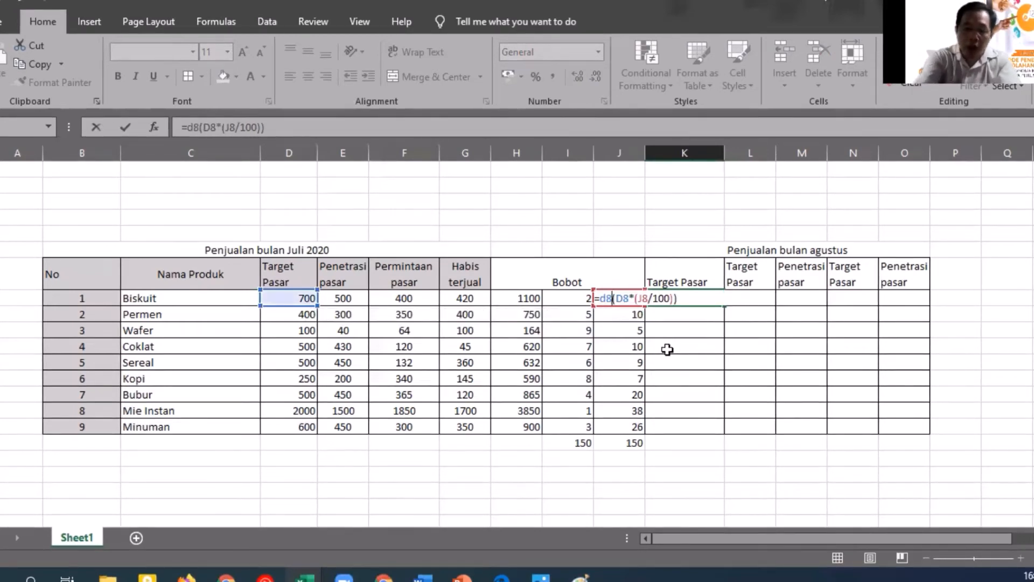
type("+")
key("Return")
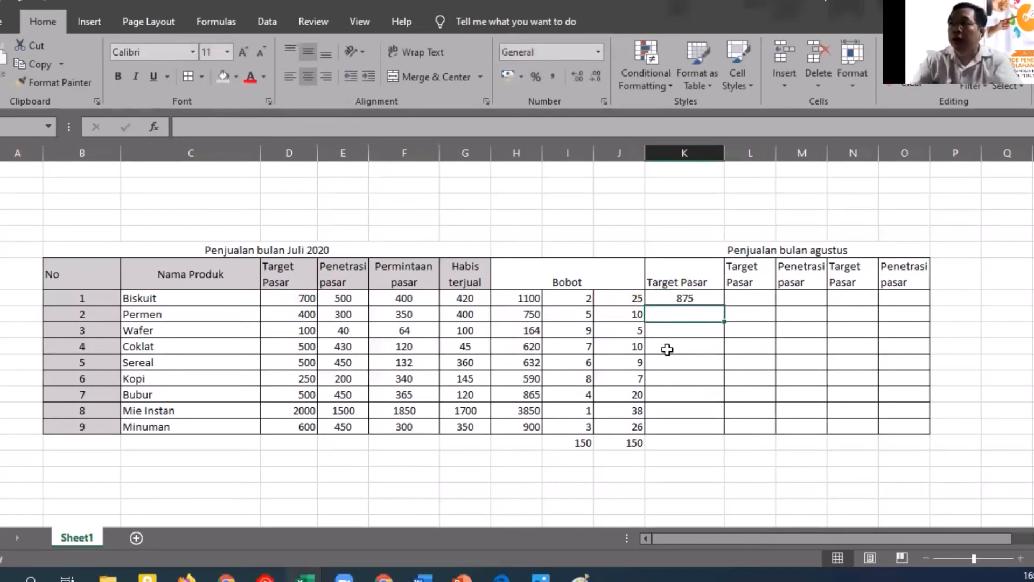
Step: Copy Biskuit's Target Pasar formula from K8 to the remaining products in K9:K16
left_click(668, 298)
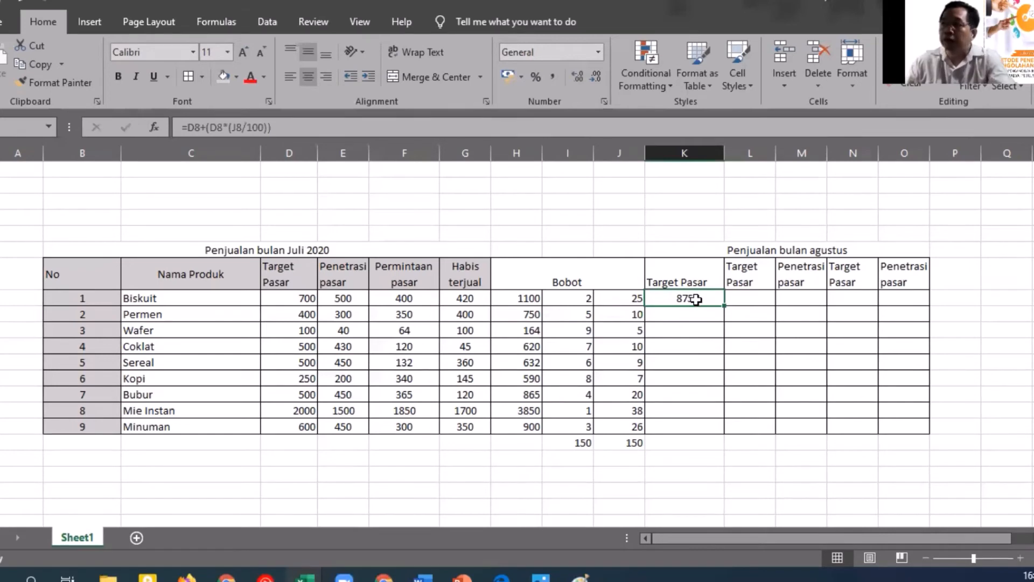
key("ctrl+c")
left_click_drag(689, 317, 685, 428)
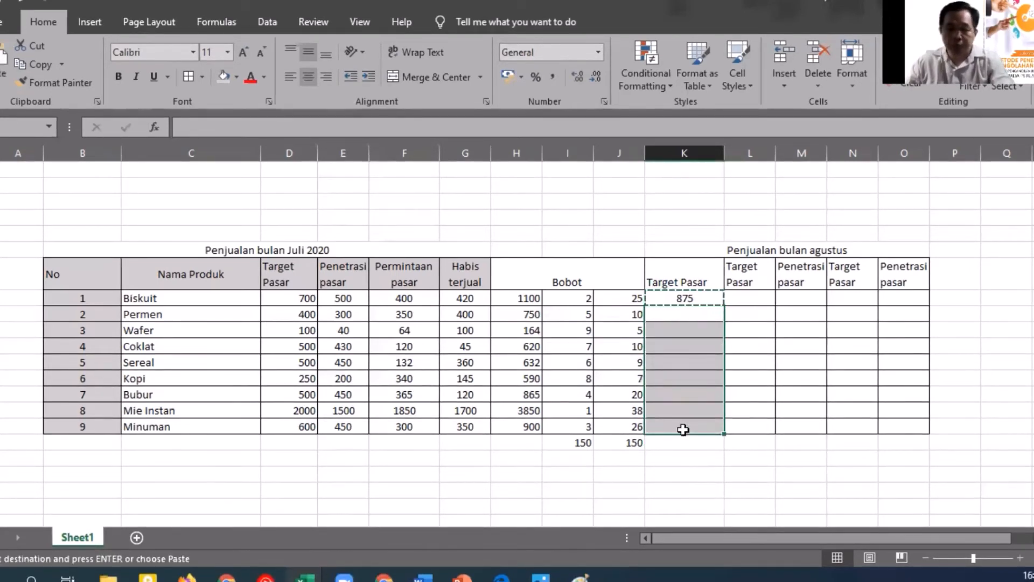
key("ctrl+v")
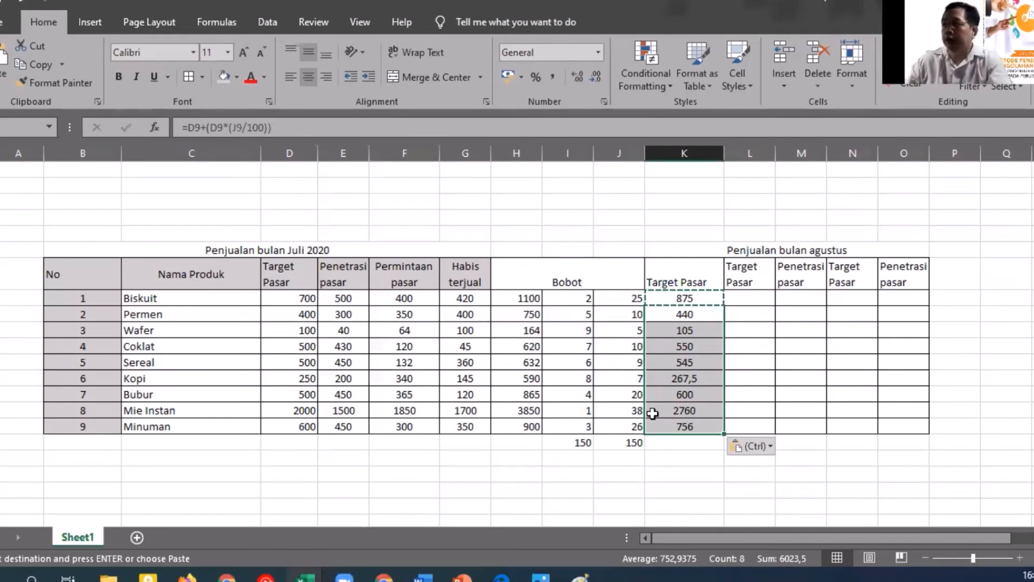
Step: Write the formula =(J8/100) in Biskuit's first August cell, L8
left_click(754, 298)
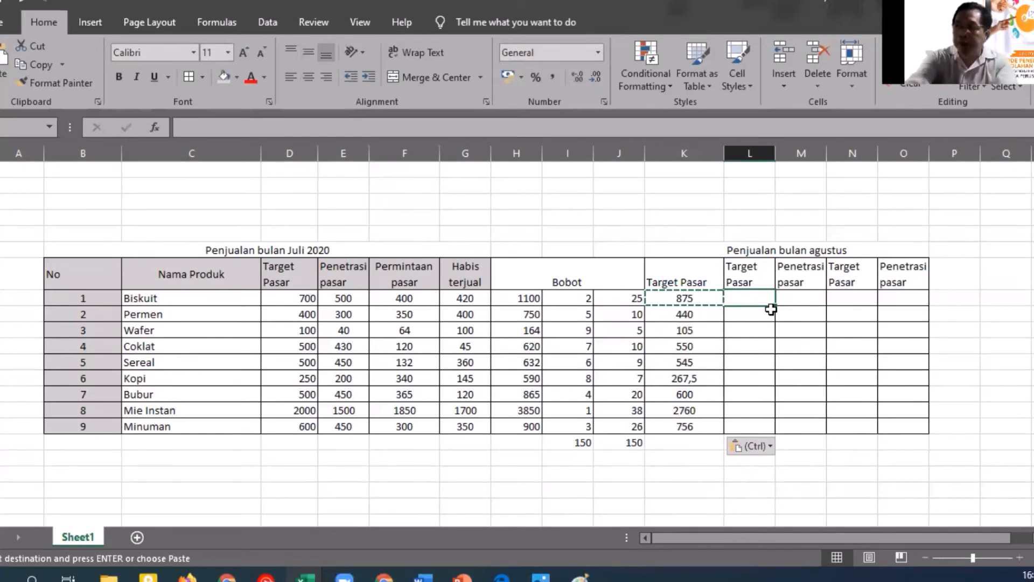
type("=")
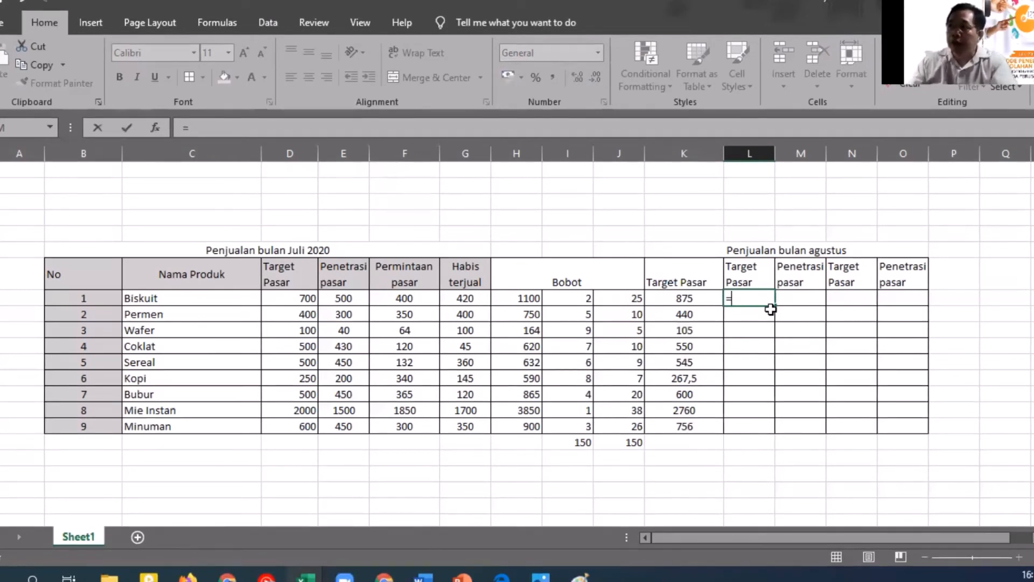
left_click(634, 294)
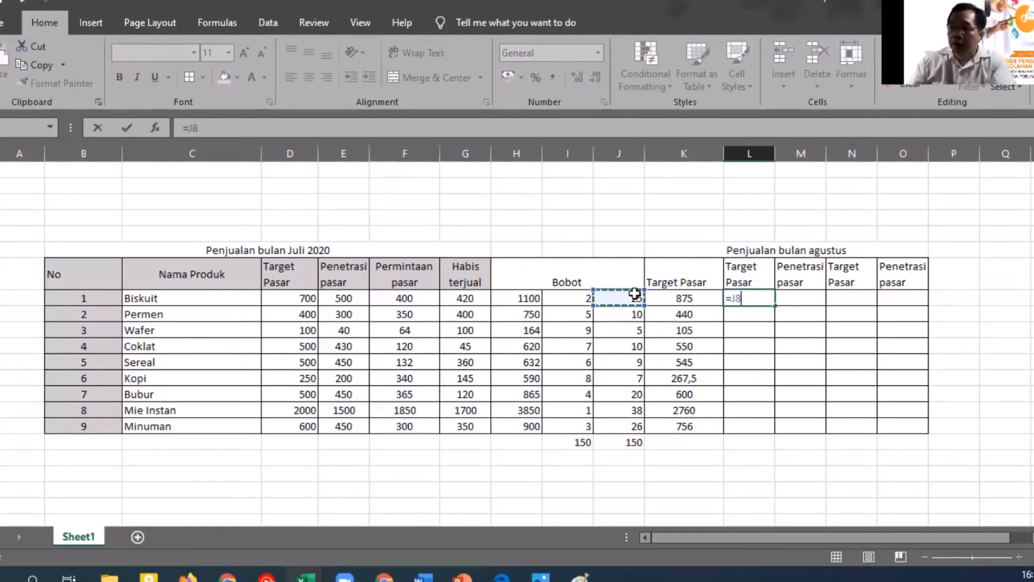
type("/1")
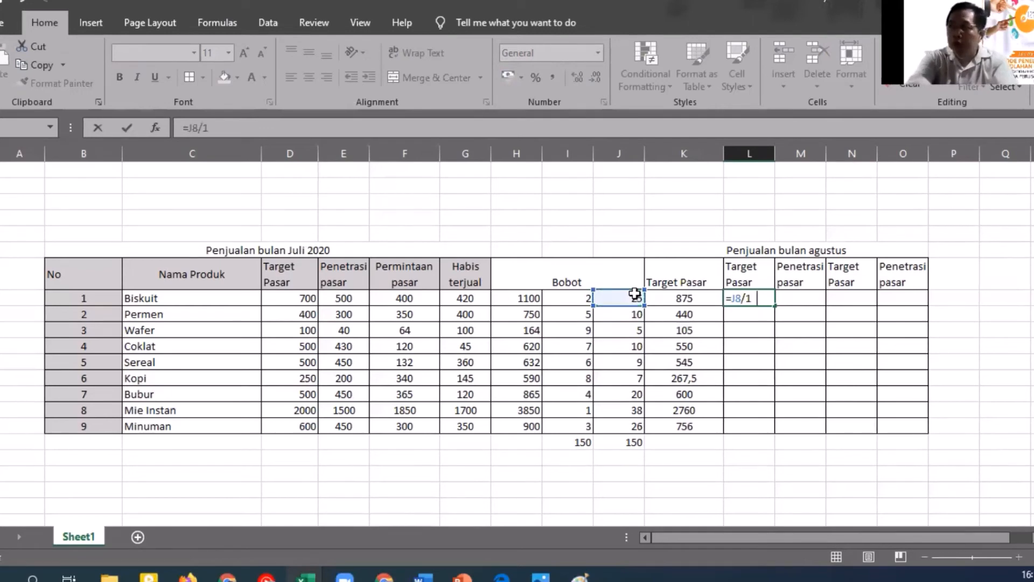
type("00")
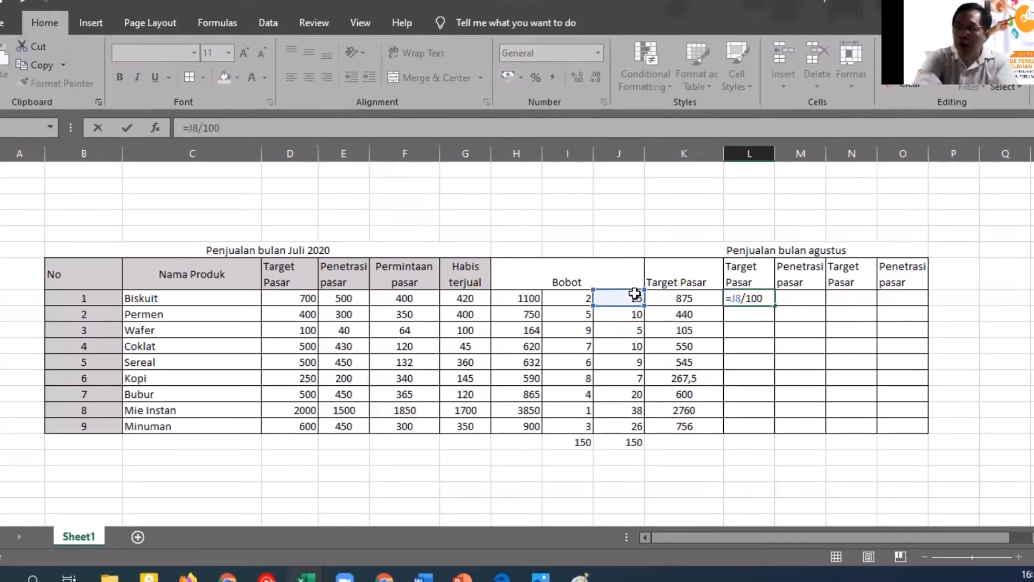
type(")")
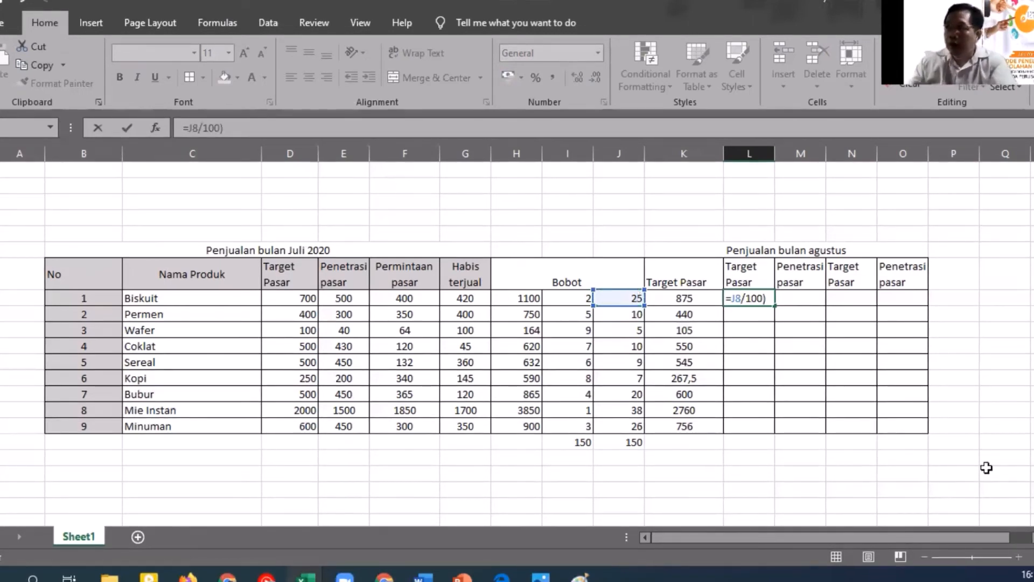
left_click(735, 298)
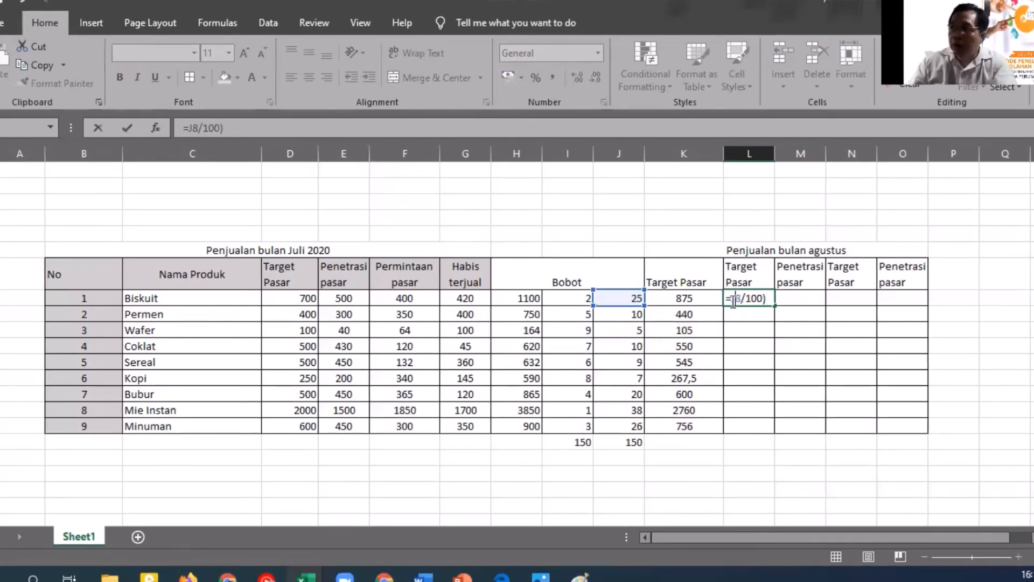
type("(")
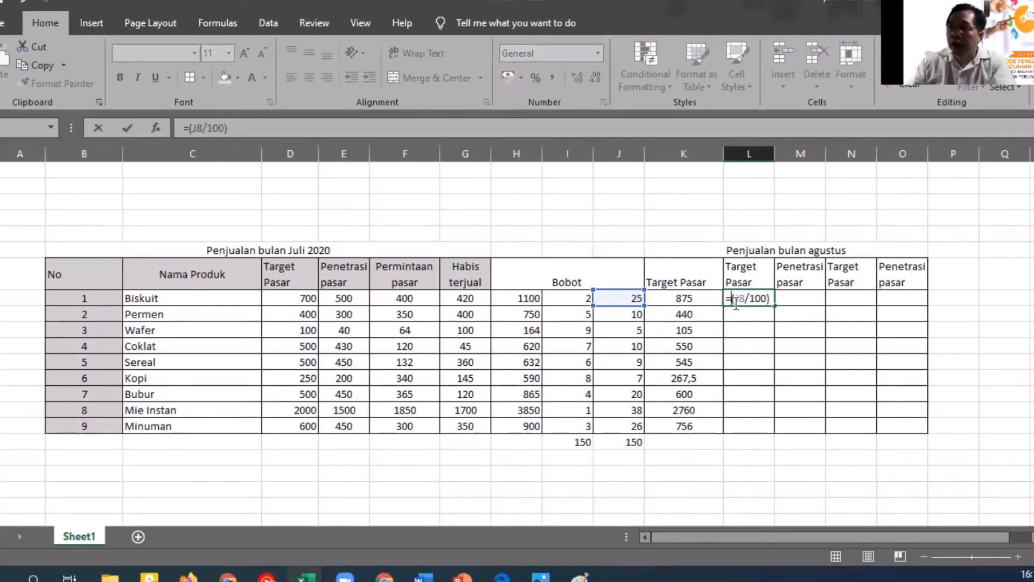
Step: Extend L8's formula to =E8+E8*(J8/100) and enter it
type("e8")
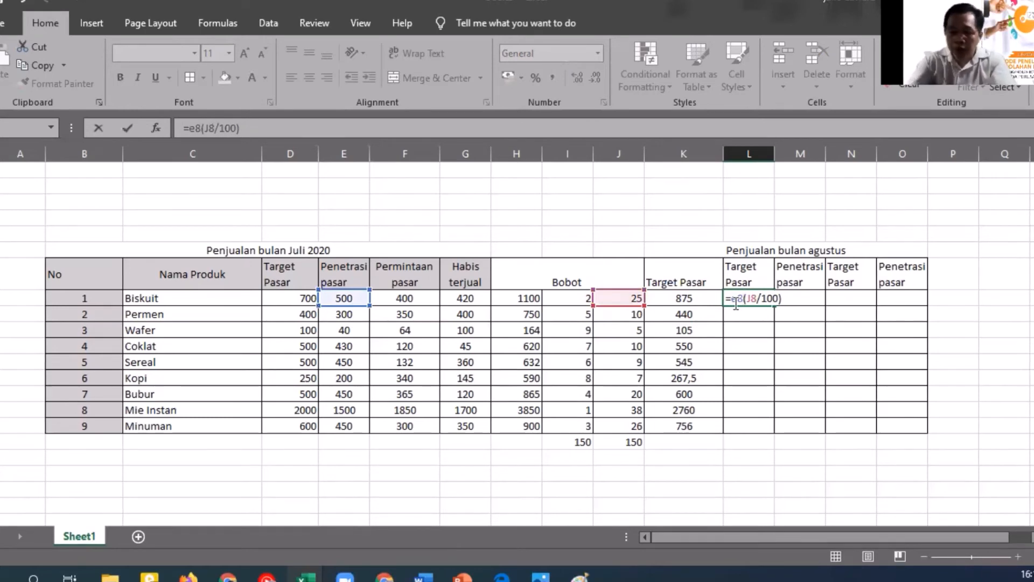
type("*")
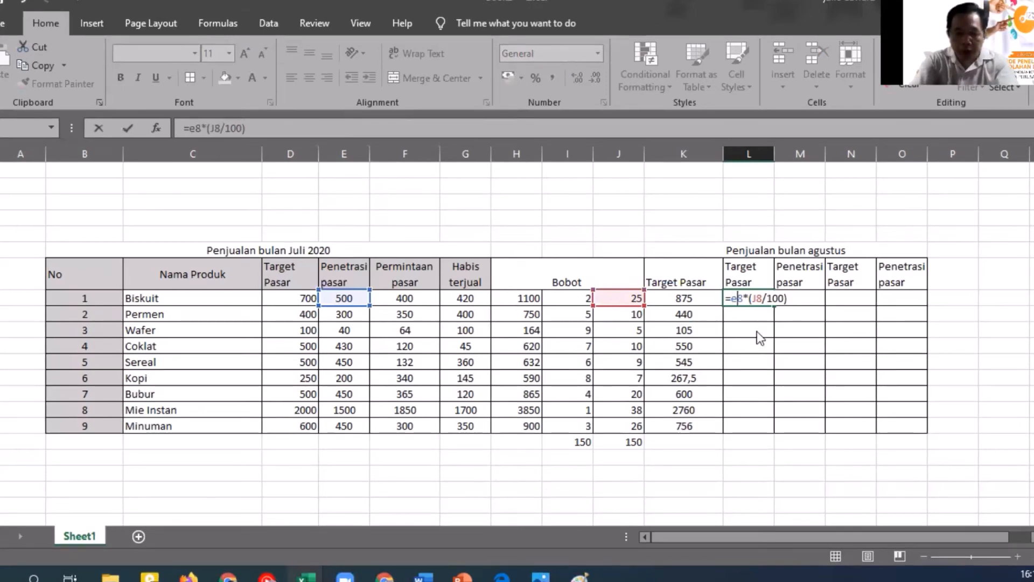
type("e8")
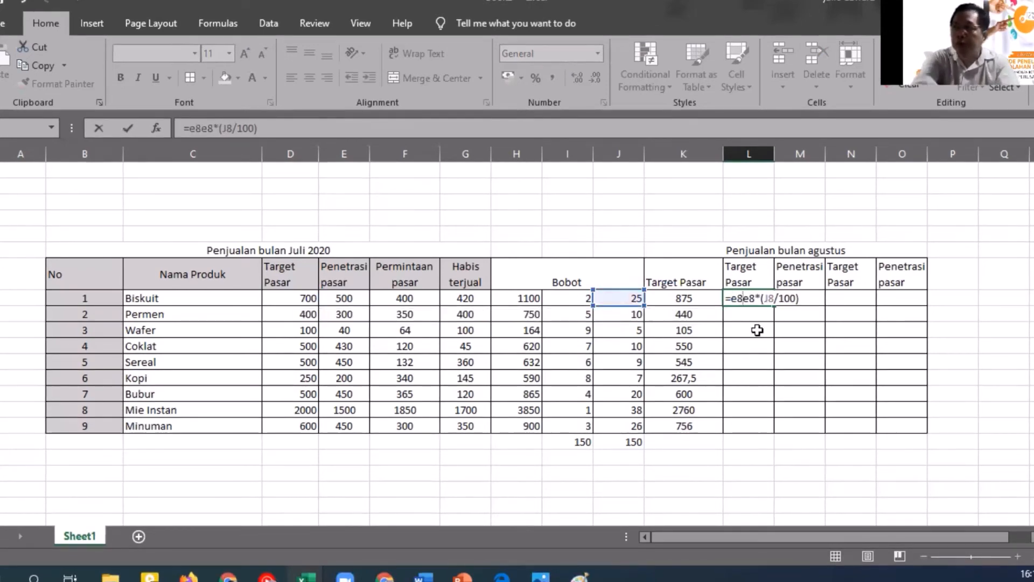
type("+")
key("Return")
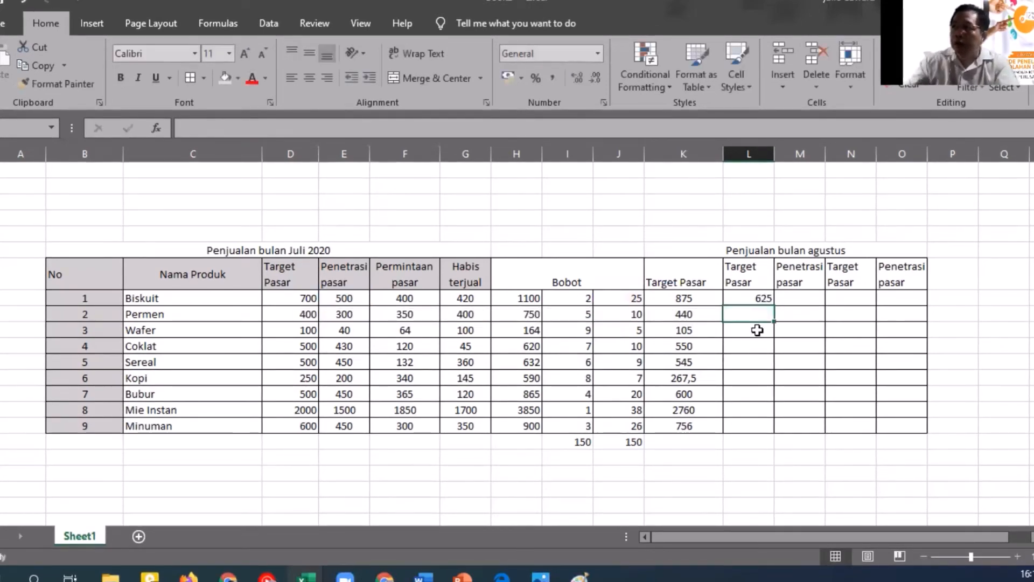
Step: Copy Biskuit's formula from L8 to the remaining products in L9:L16
left_click(757, 295)
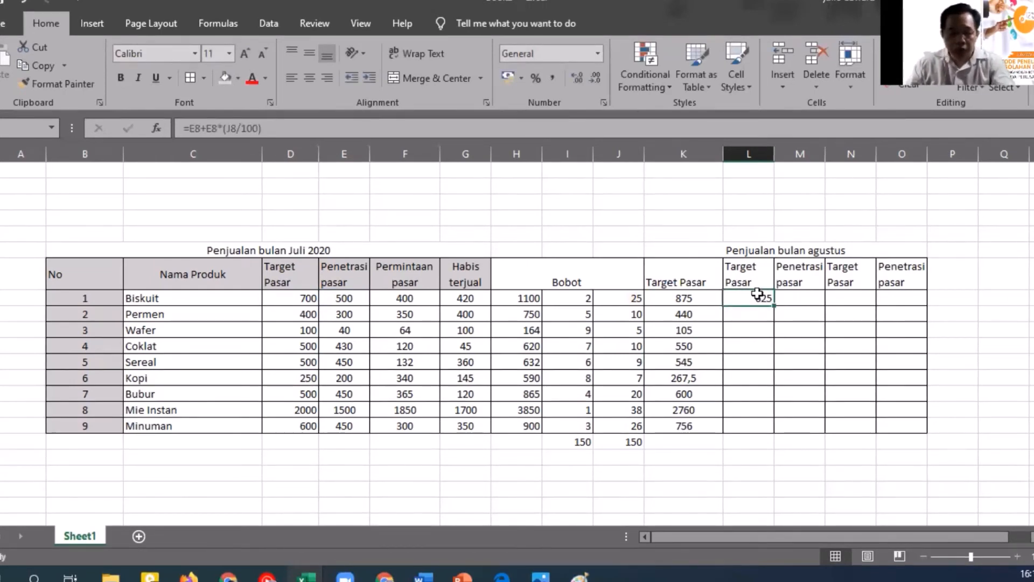
key("ctrl+c")
left_click_drag(758, 309, 757, 423)
key("ctrl+v")
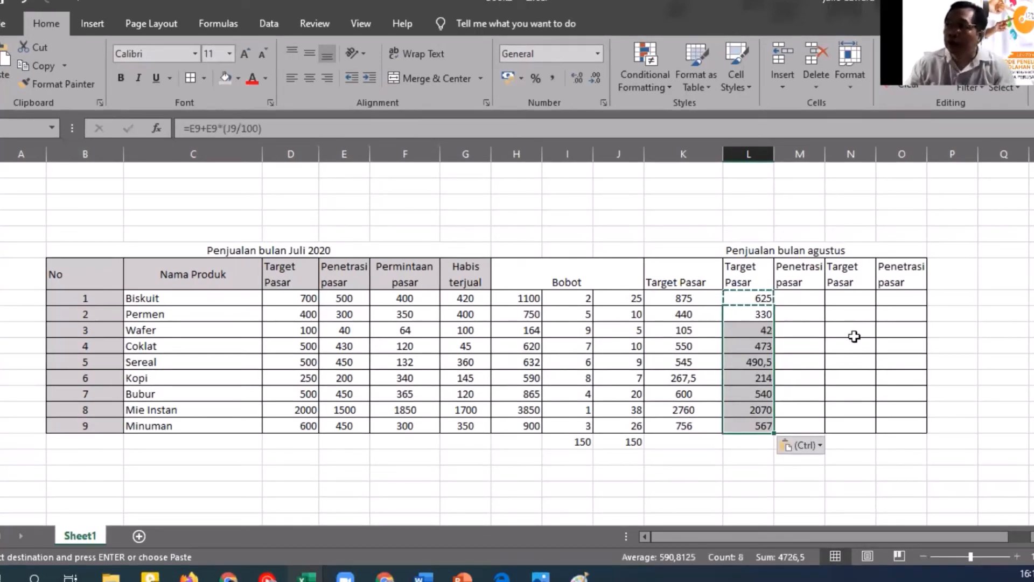
Step: Enter the formula =F8*J8/100 in Biskuit's August cell M8
left_click(798, 298)
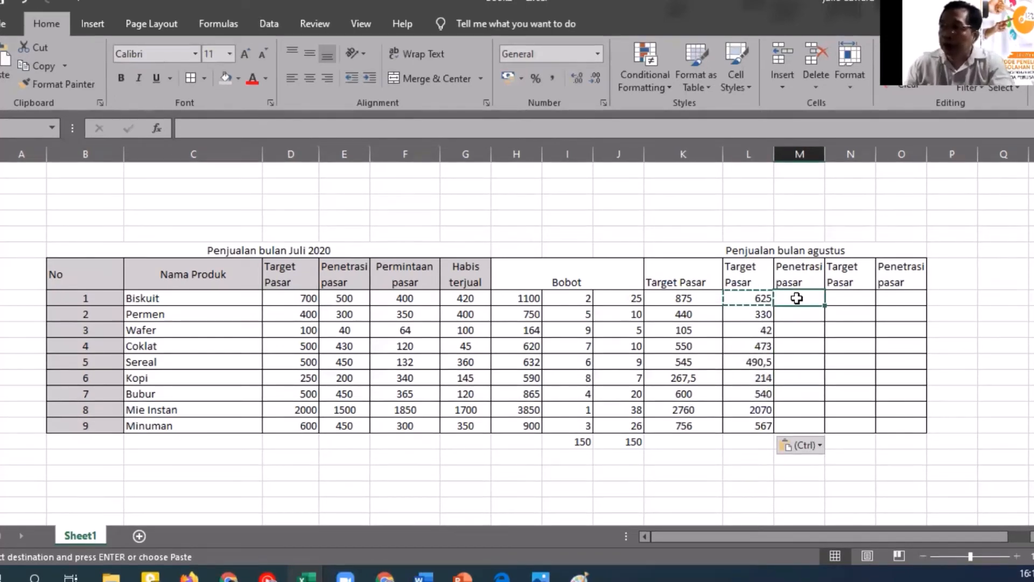
type("=")
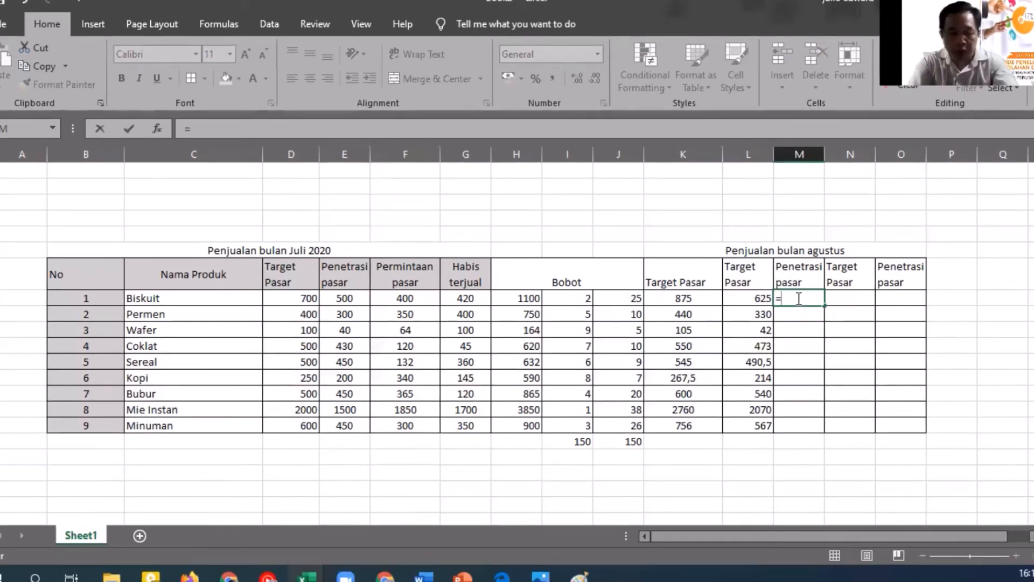
type("f8")
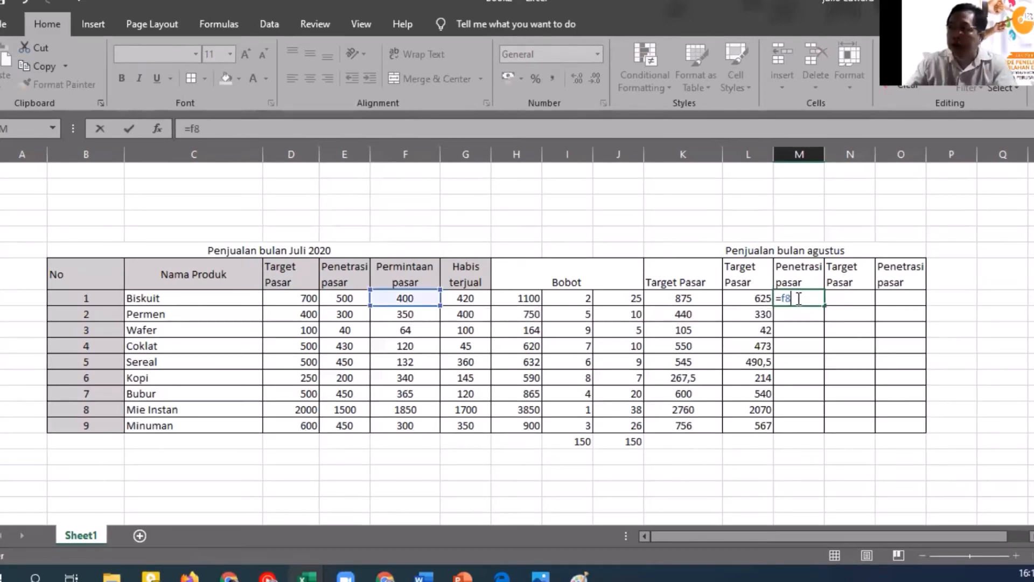
type("*")
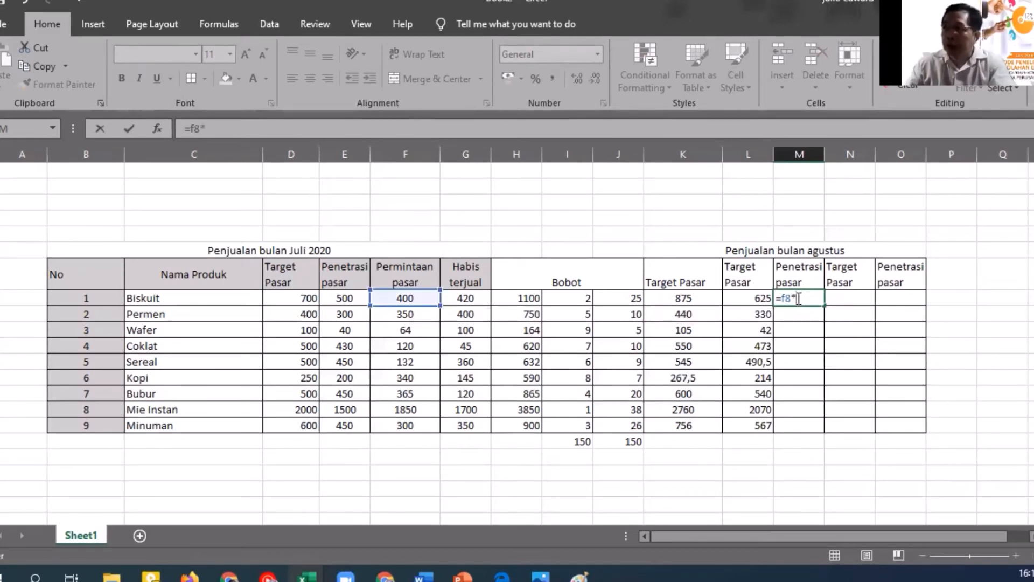
left_click(635, 306)
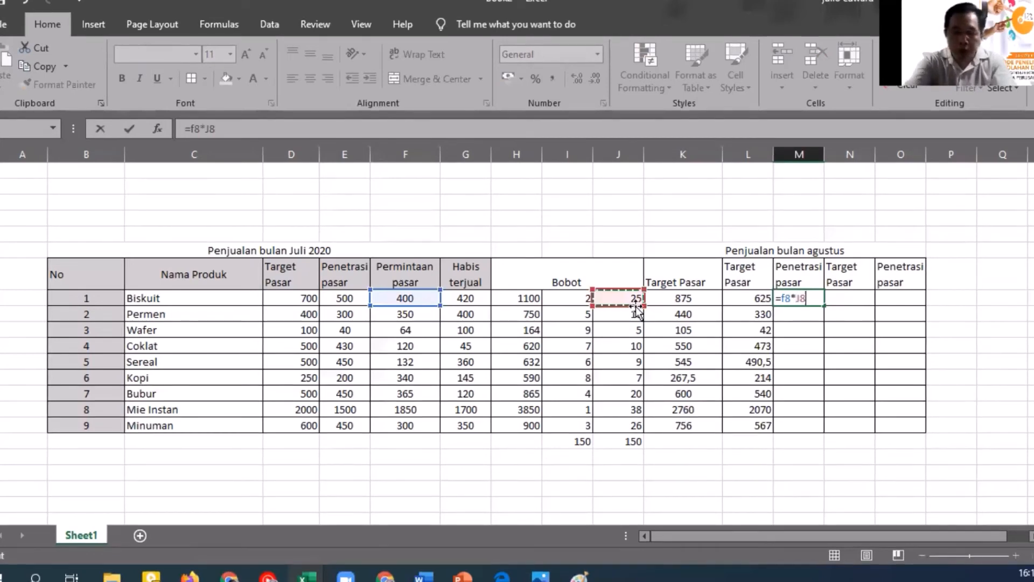
type("/100")
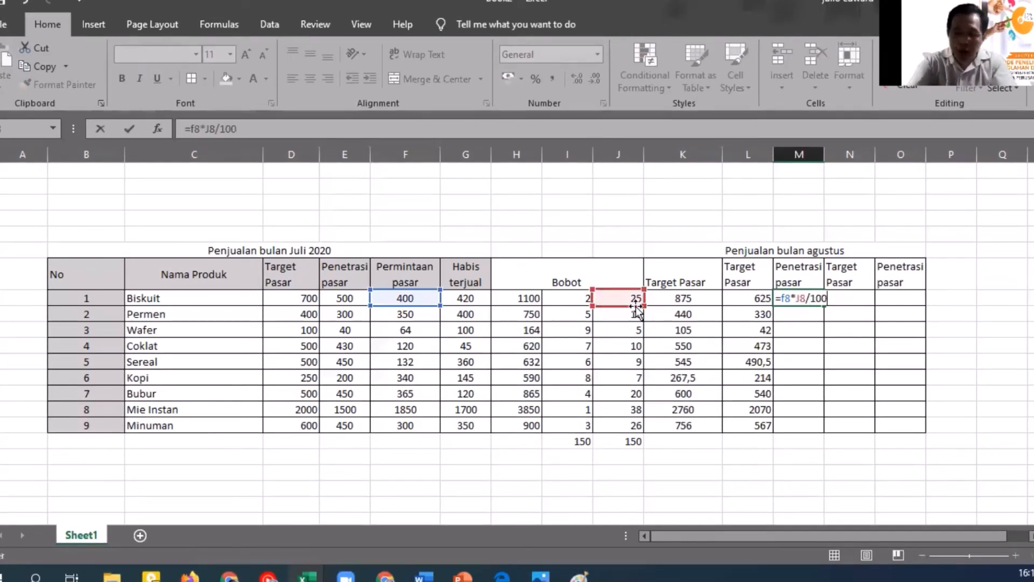
key("ctrl+Return")
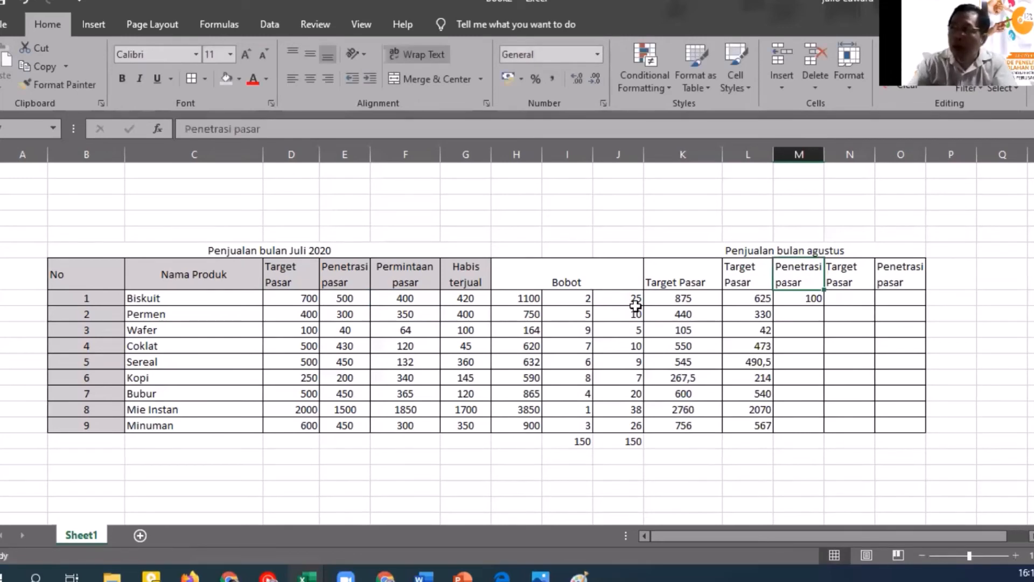
type(")")
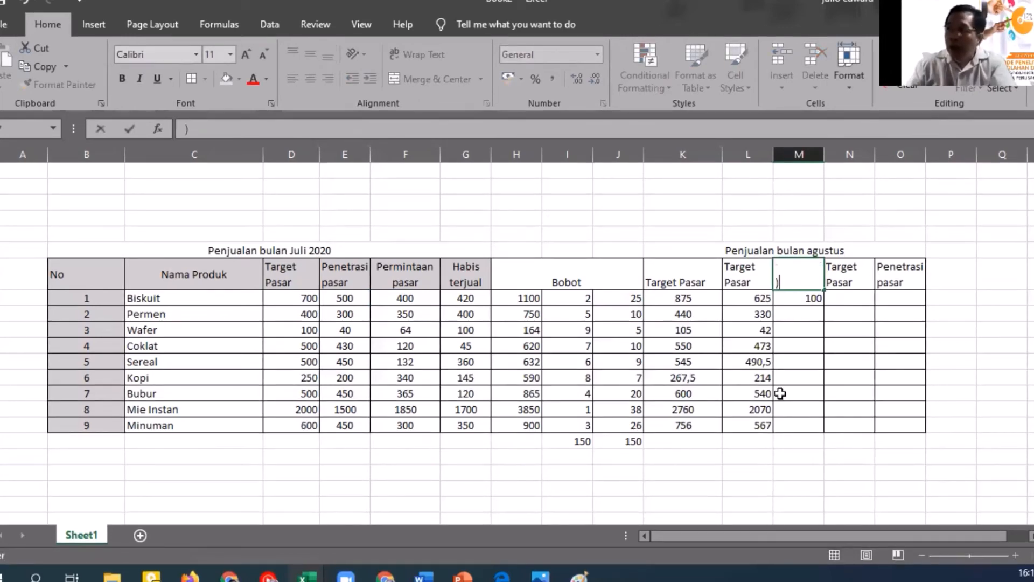
key("BackSpace")
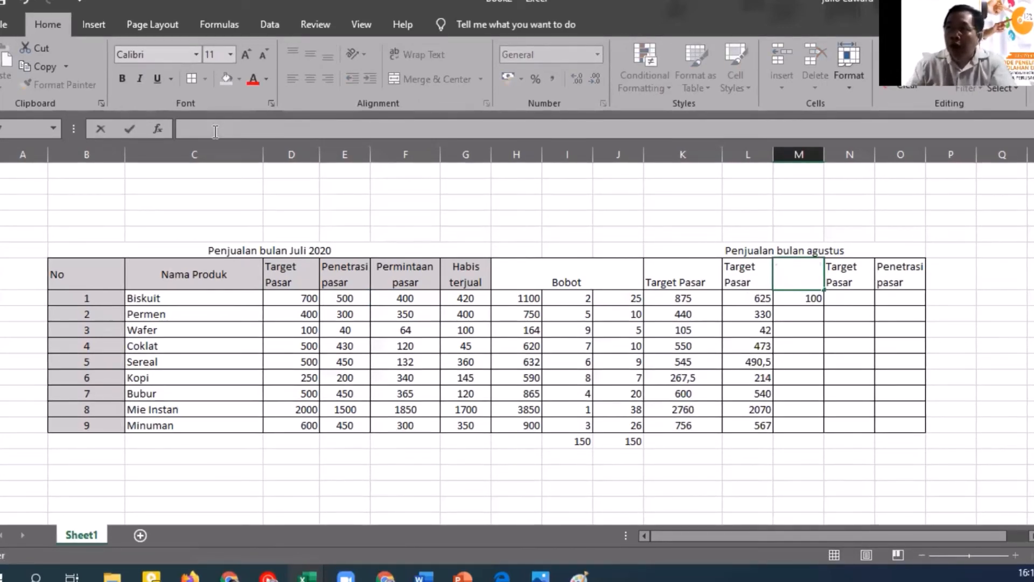
key("Return")
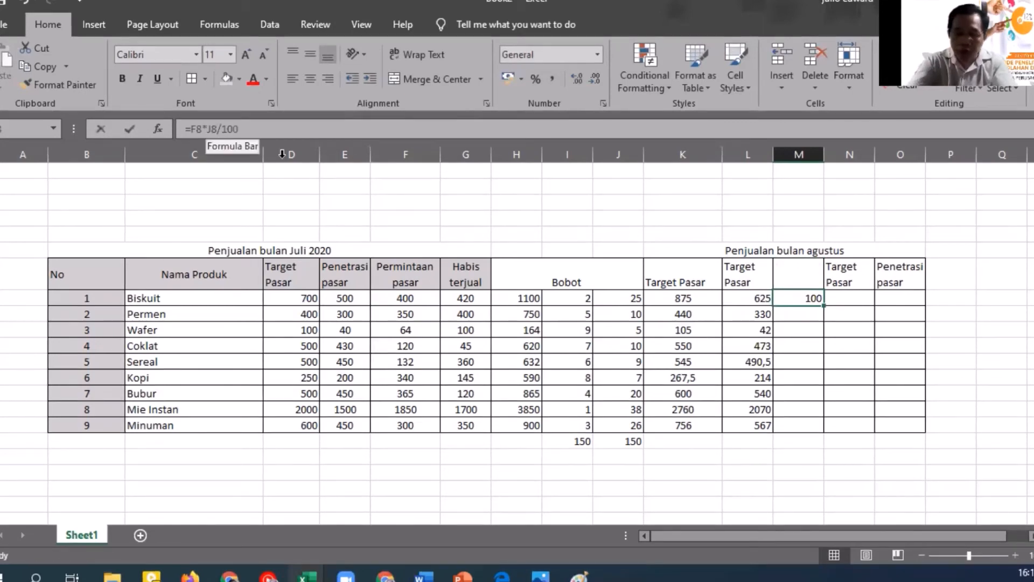
Step: Change Biskuit's formula in M8 to =F8+(F8*(J8/100)) and enter it
key("F2")
type("(")
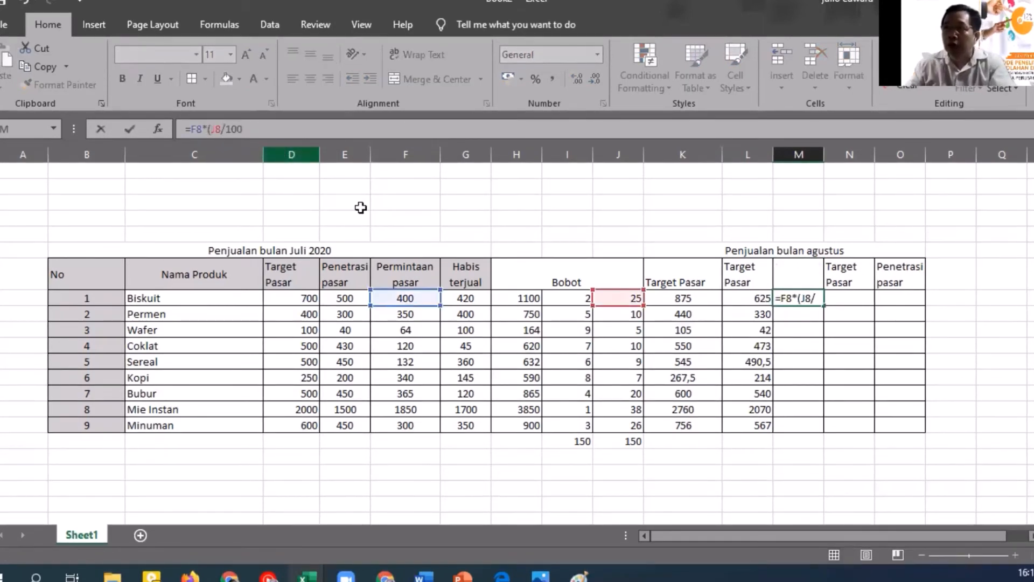
left_click(255, 124)
type(")")
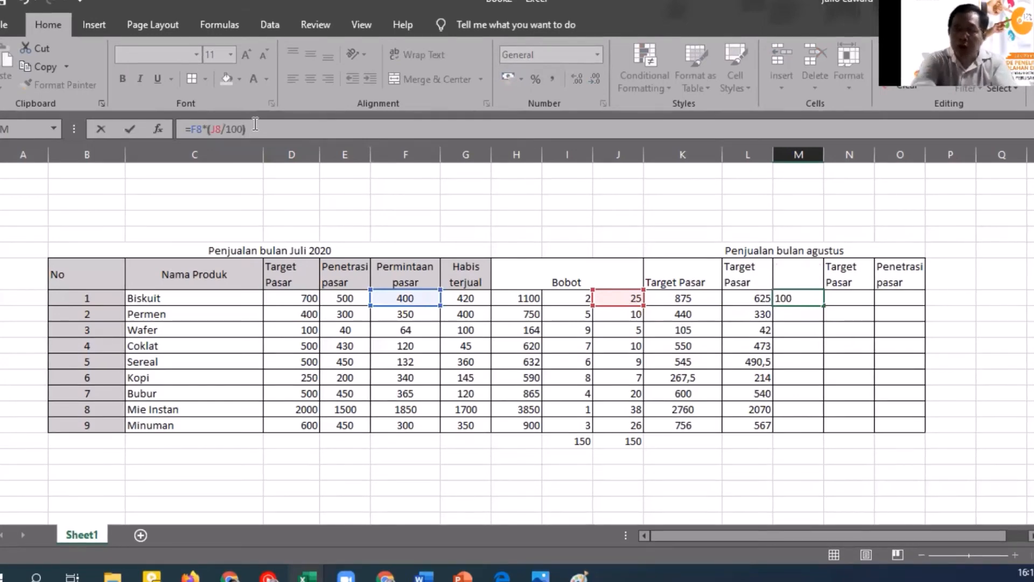
type(")")
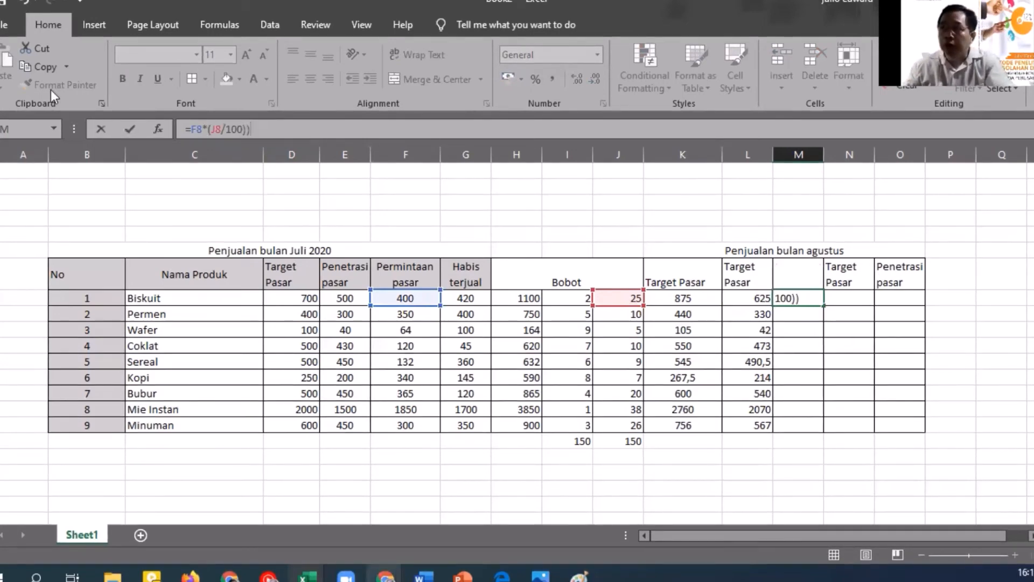
left_click(189, 130)
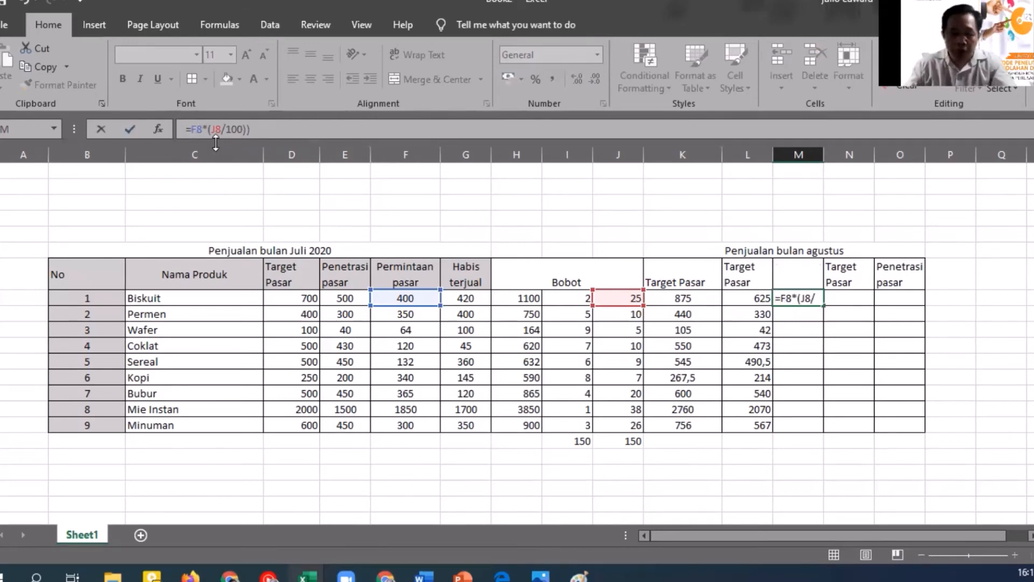
type("f8")
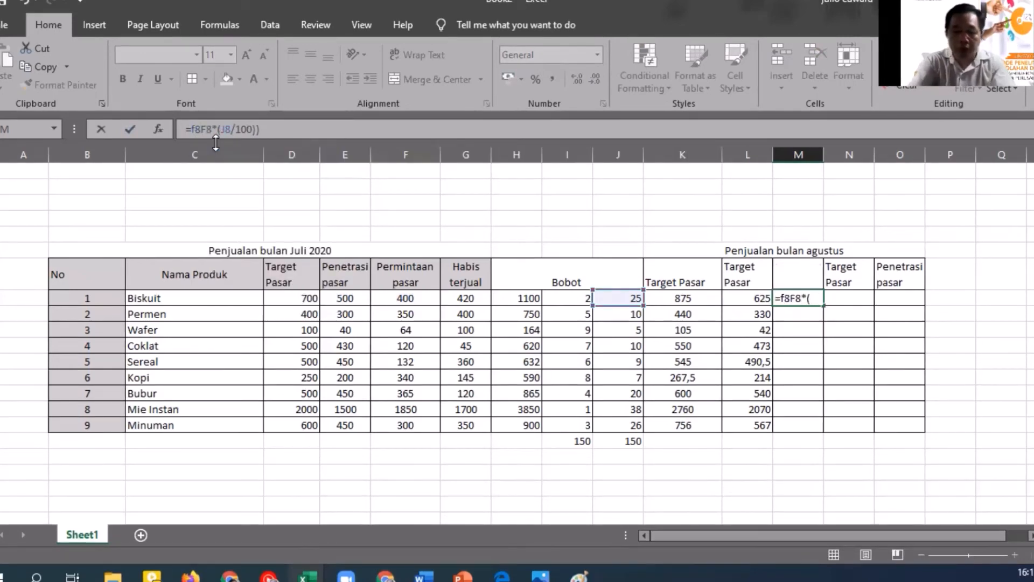
type("+(")
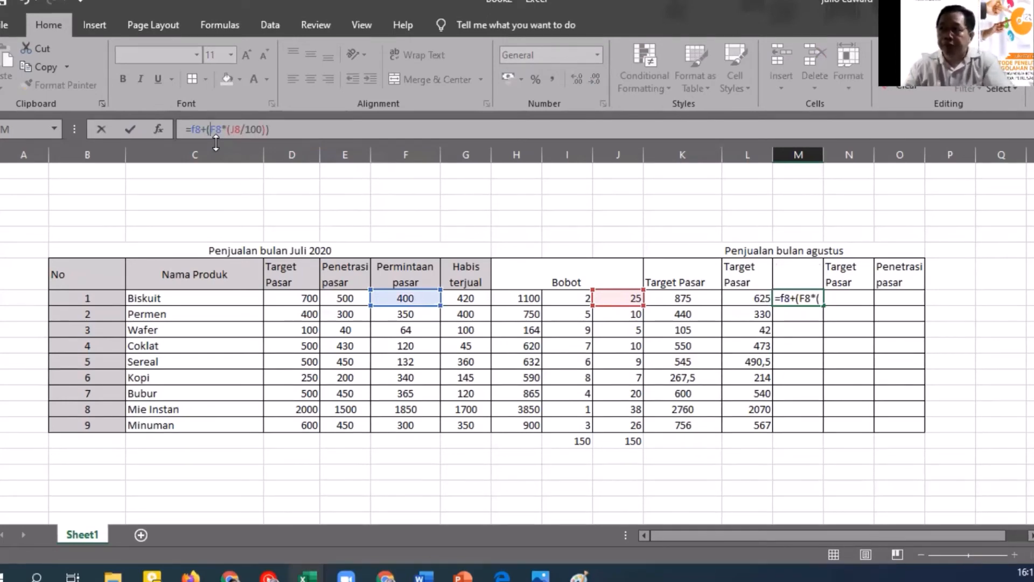
key("Return")
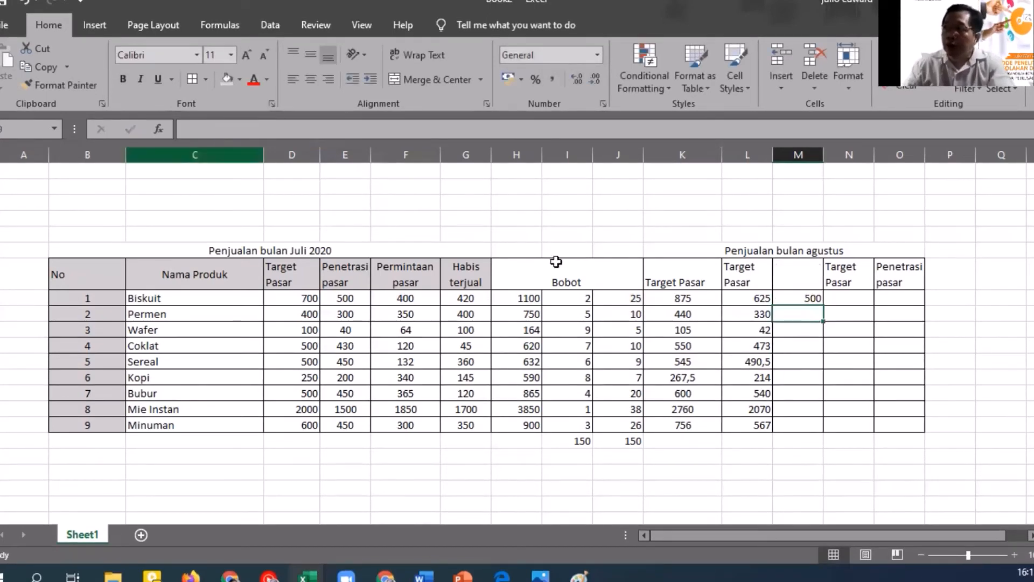
Step: Copy Biskuit's formula from M8 to the remaining products in M9:M16
left_click(806, 297)
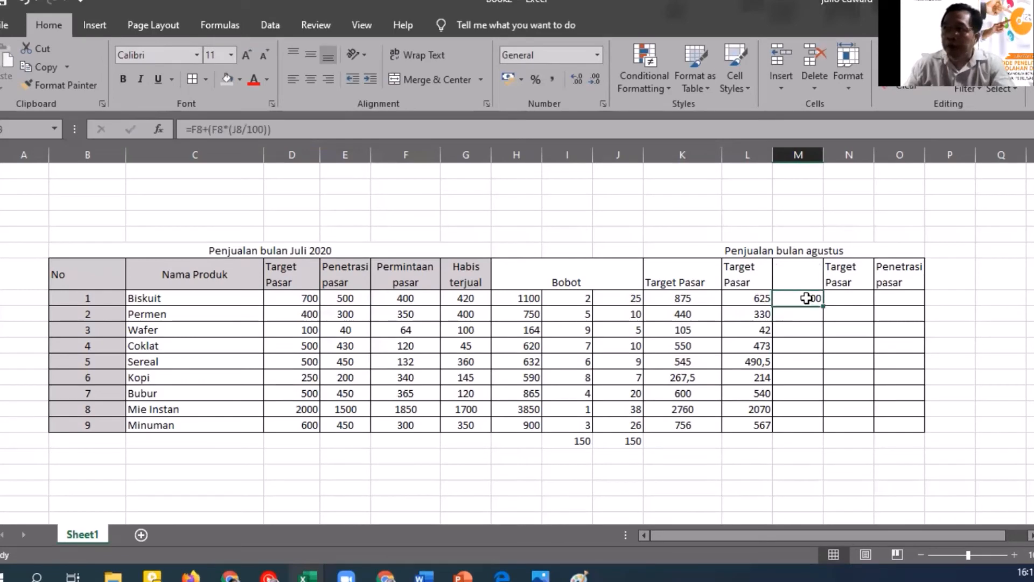
key("ctrl+c")
left_click_drag(805, 313, 800, 424)
key("ctrl+v")
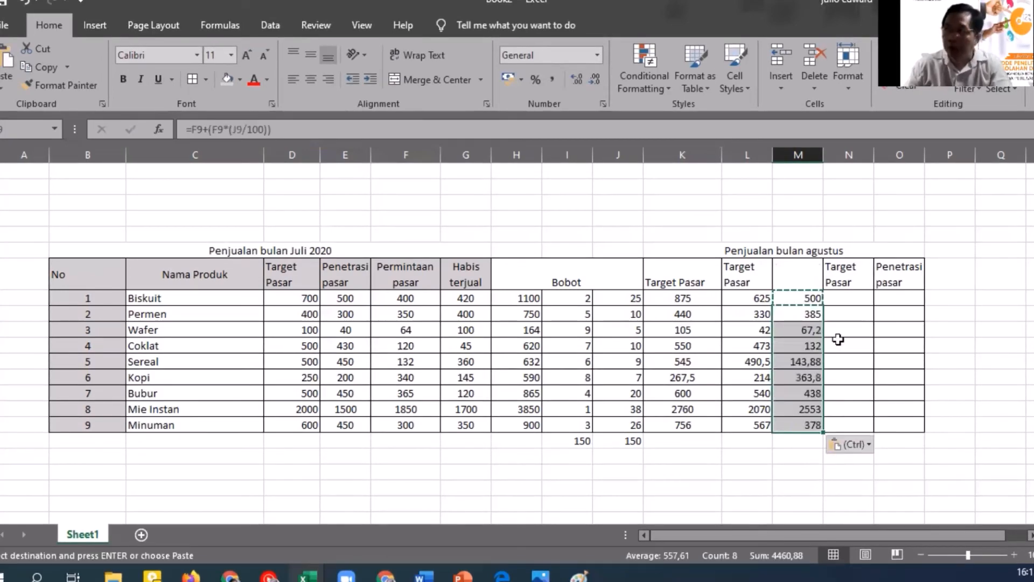
Step: Check the August column headers and Biskuit's formulas in K8, L8 and M8
left_click(846, 295)
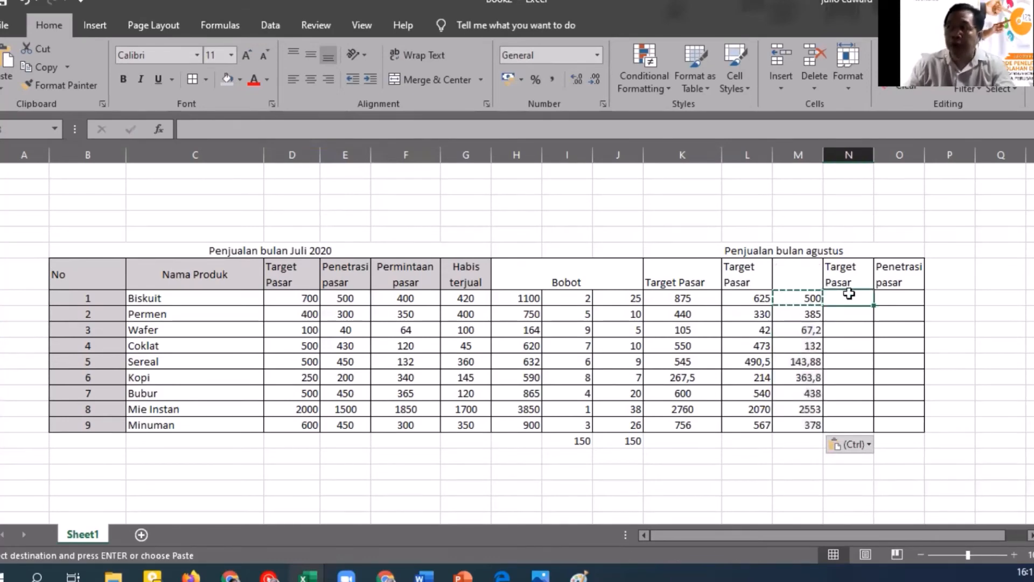
left_click(809, 275)
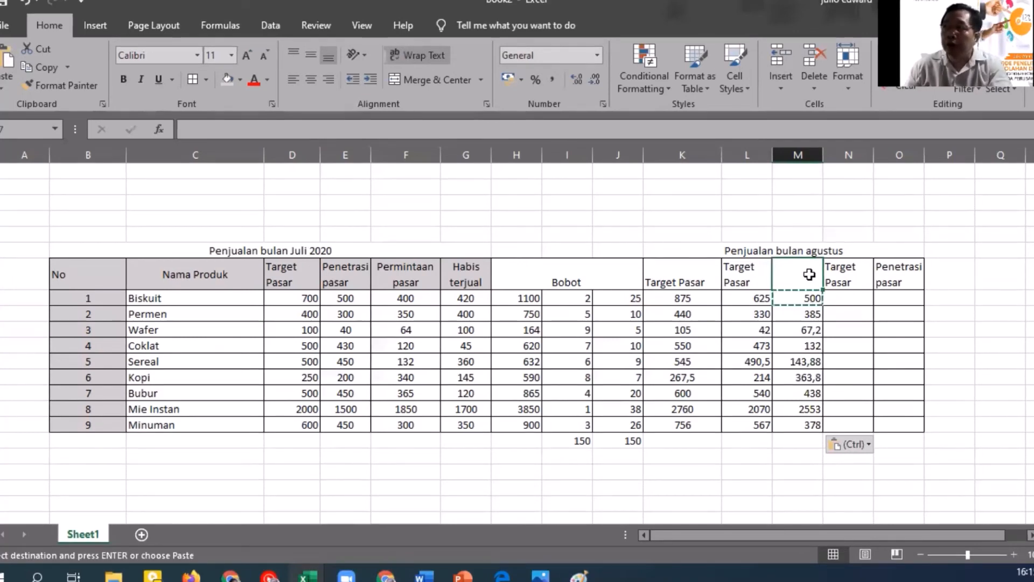
left_click(857, 284)
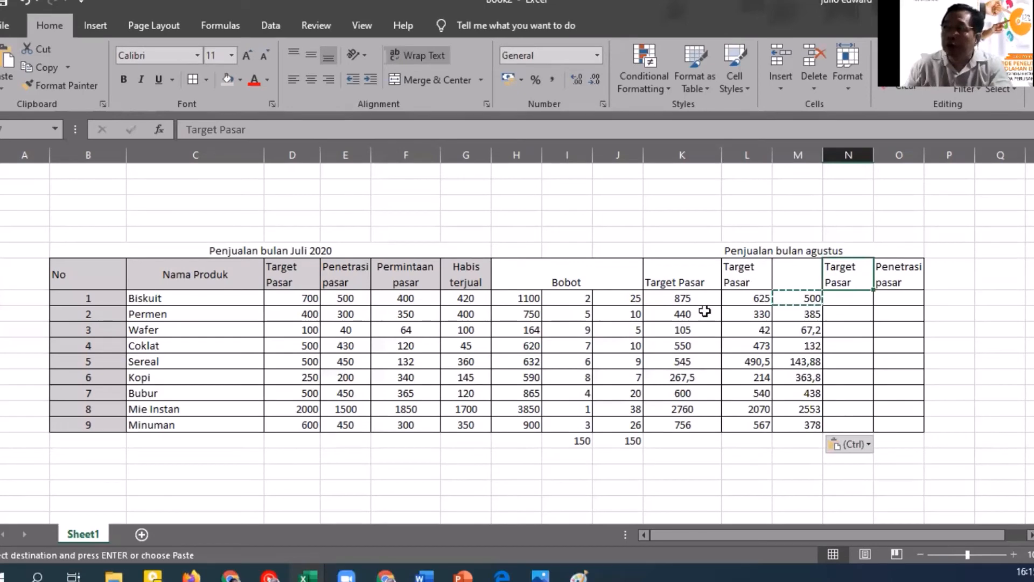
left_click(683, 301)
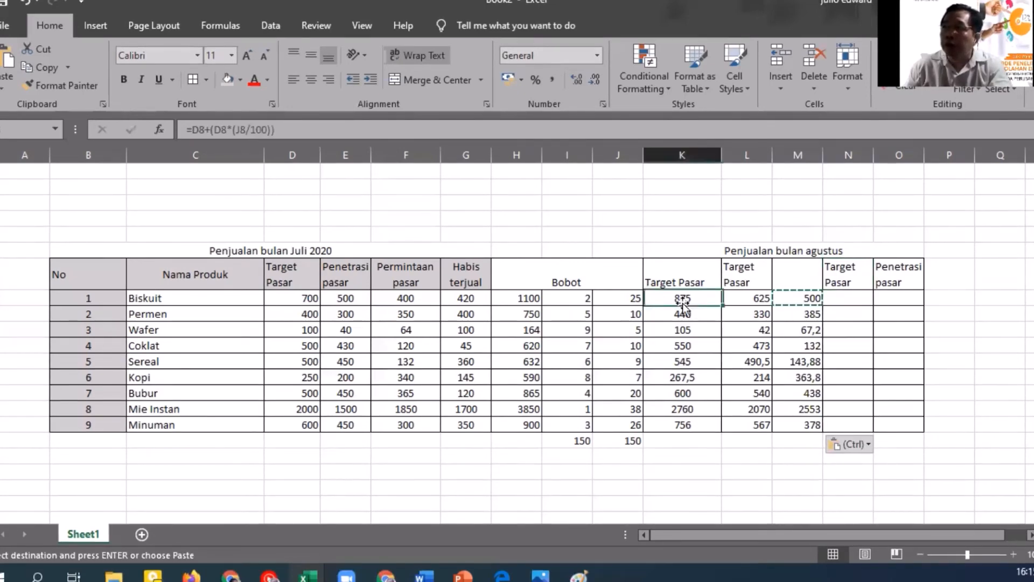
left_click(762, 300)
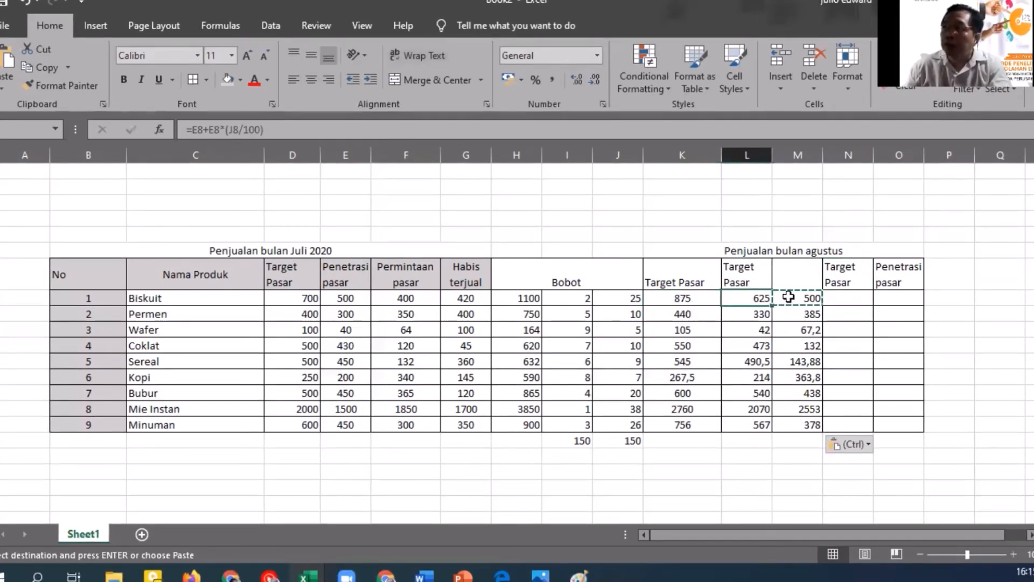
left_click(799, 297)
left_click(800, 275)
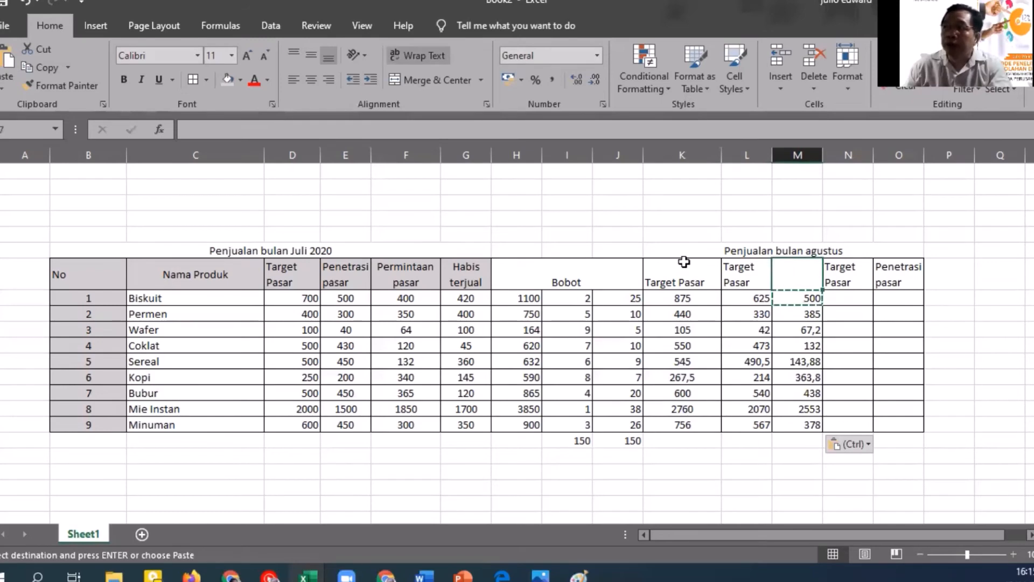
Step: Copy the July header Permintaan pasar into the empty August header of column M and clear the copy selection
left_click(413, 276)
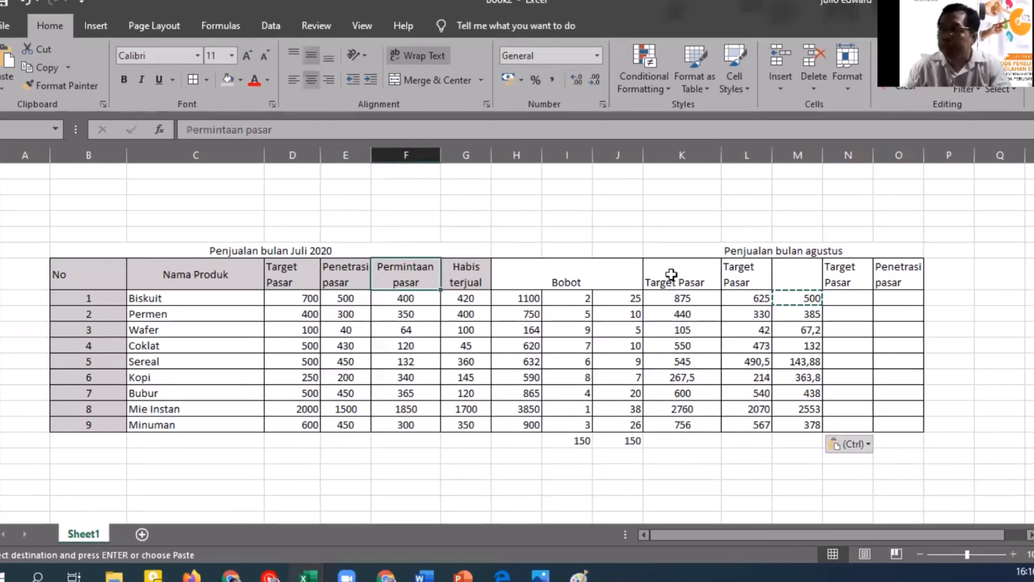
key("ctrl+c")
left_click(786, 272)
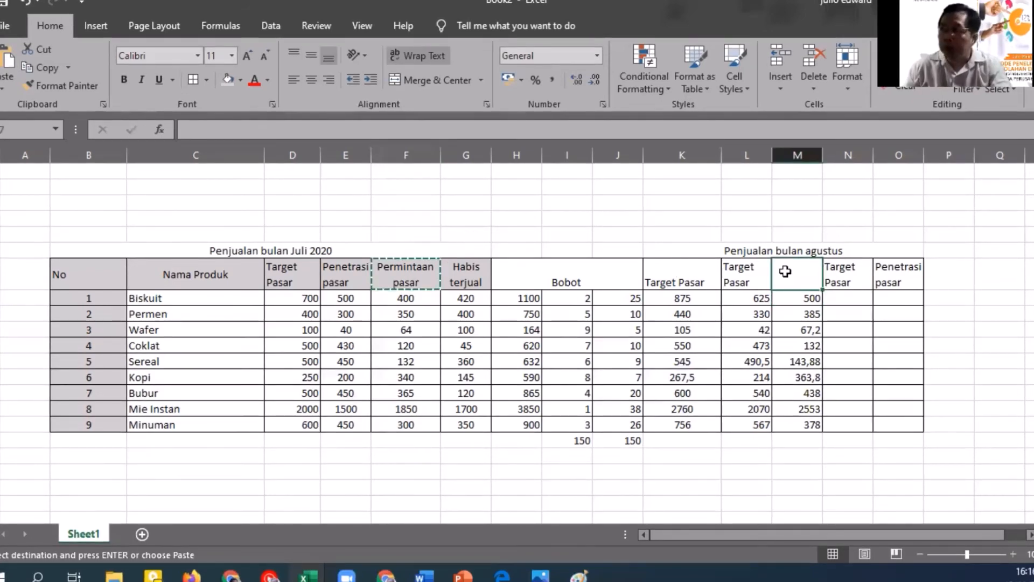
key("ctrl+v")
key("ctrl")
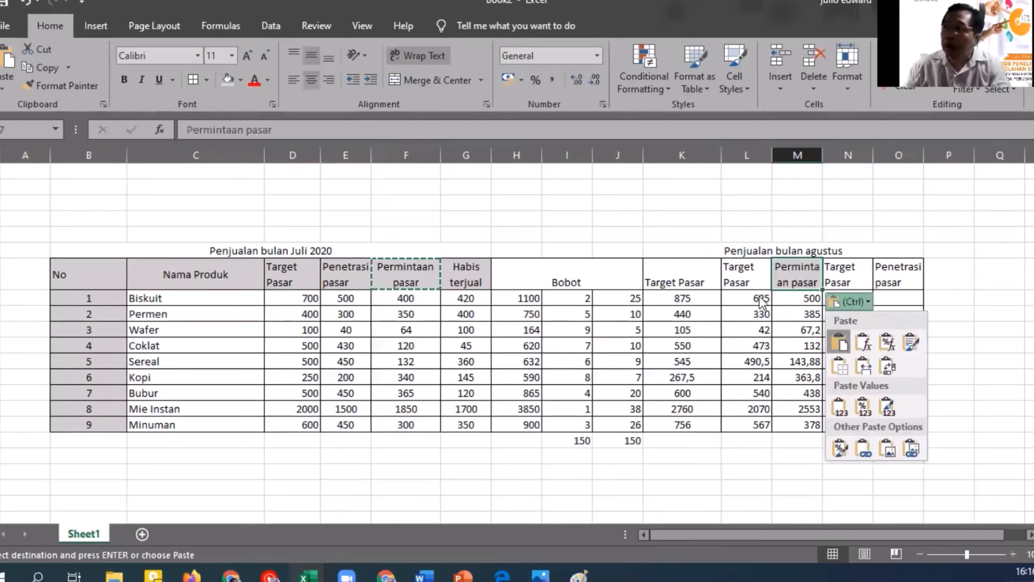
left_click(759, 297)
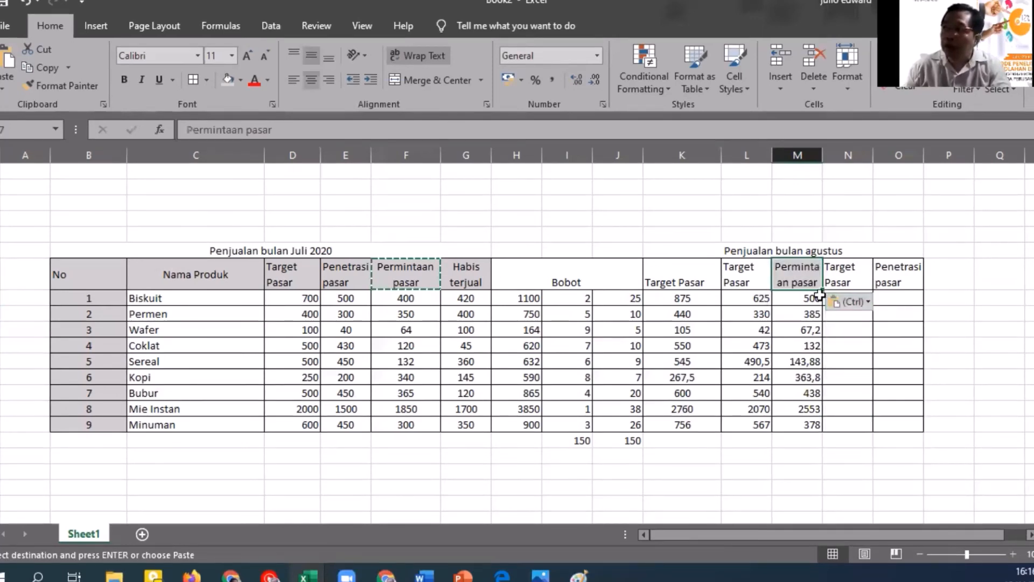
left_click(909, 317)
key("Escape")
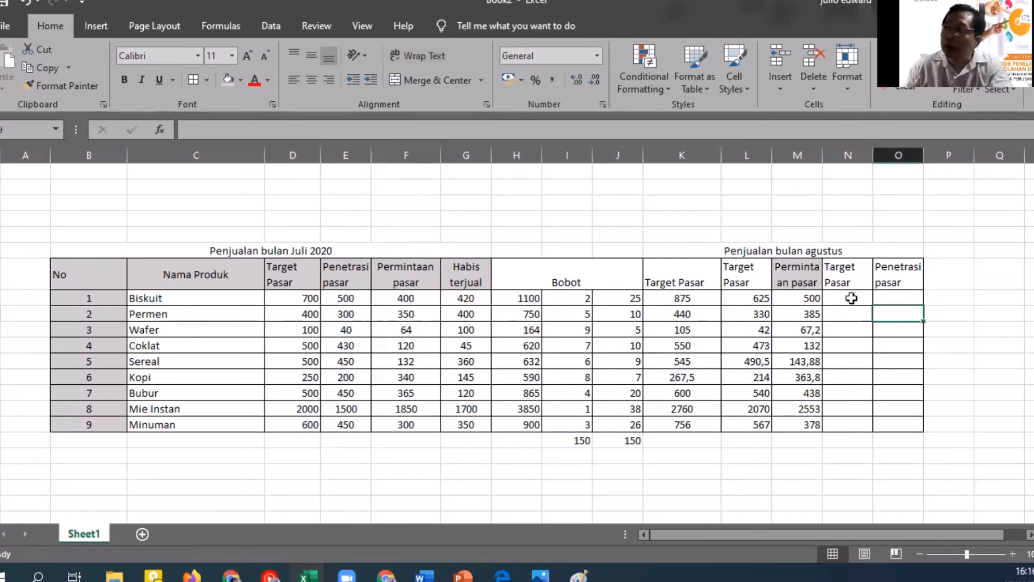
Step: Enter the formula =G8+(G8*(J8/100)) in N8 to calculate Biskuit's August Habis terjual value
left_click(851, 298)
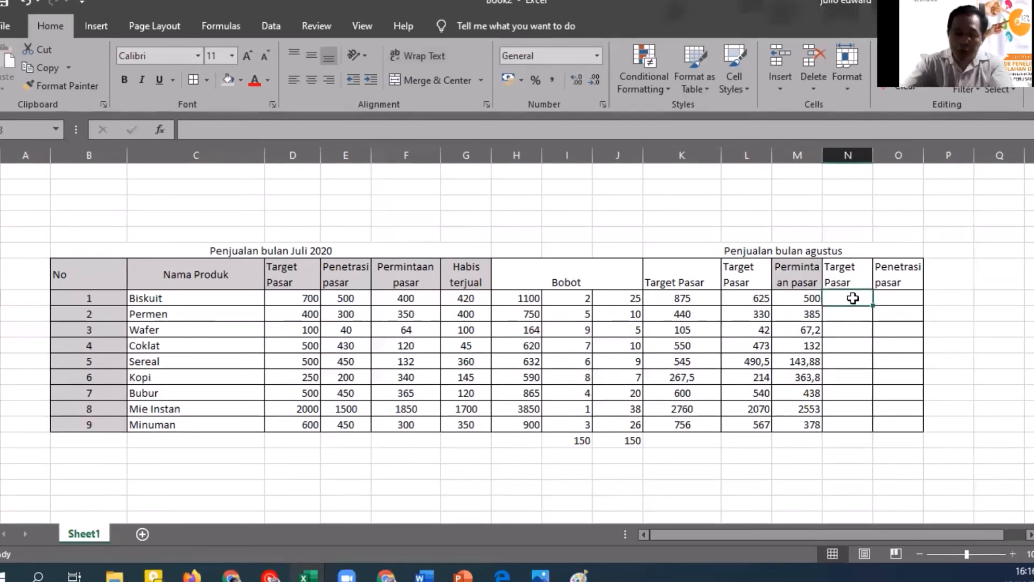
type("=")
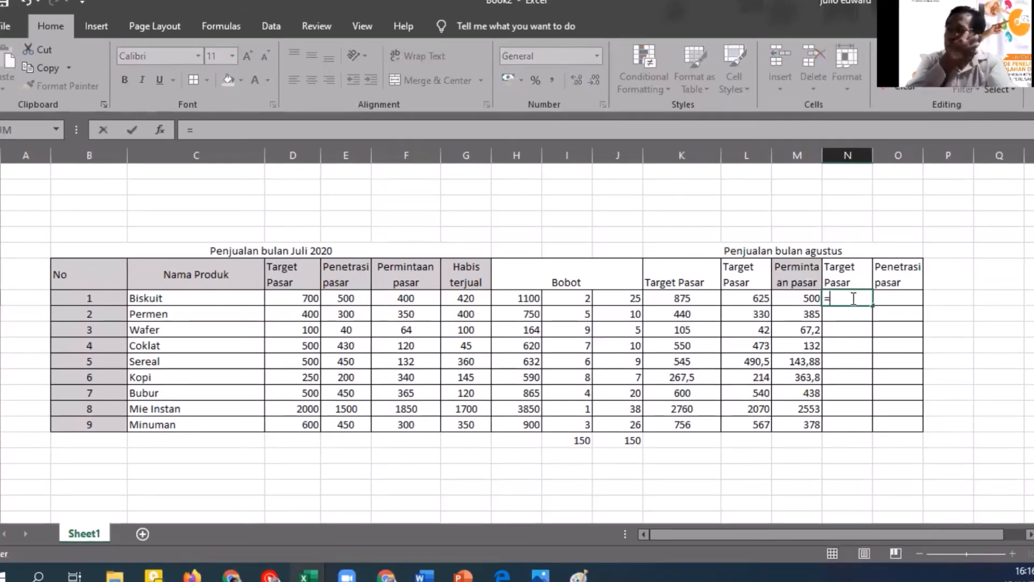
type("(")
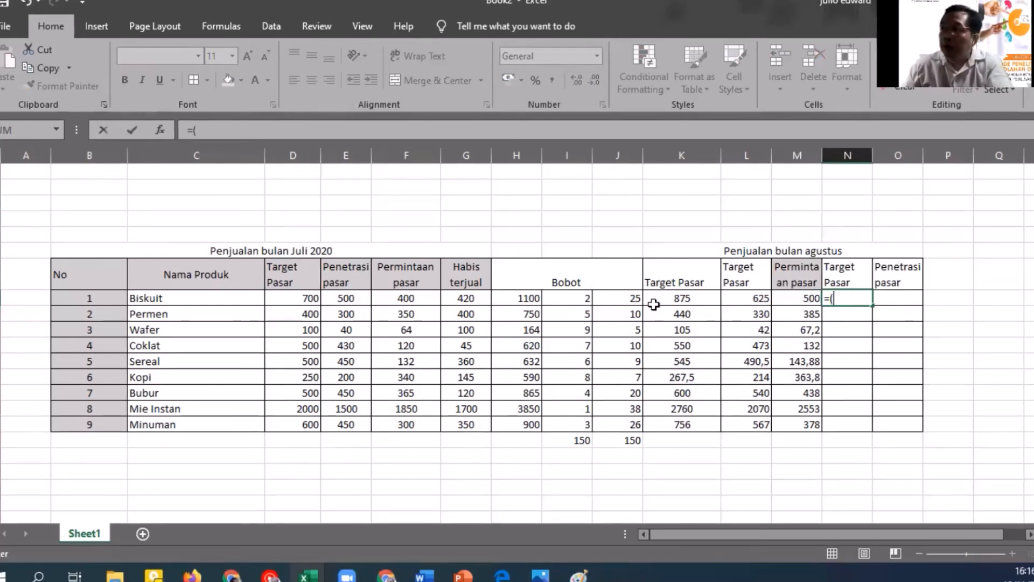
left_click(633, 300)
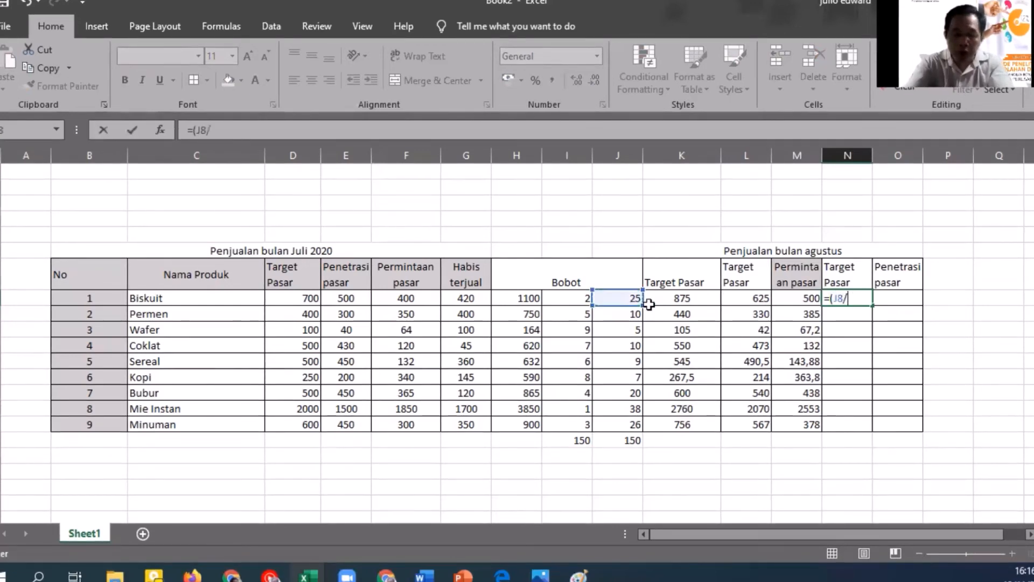
type("/100")
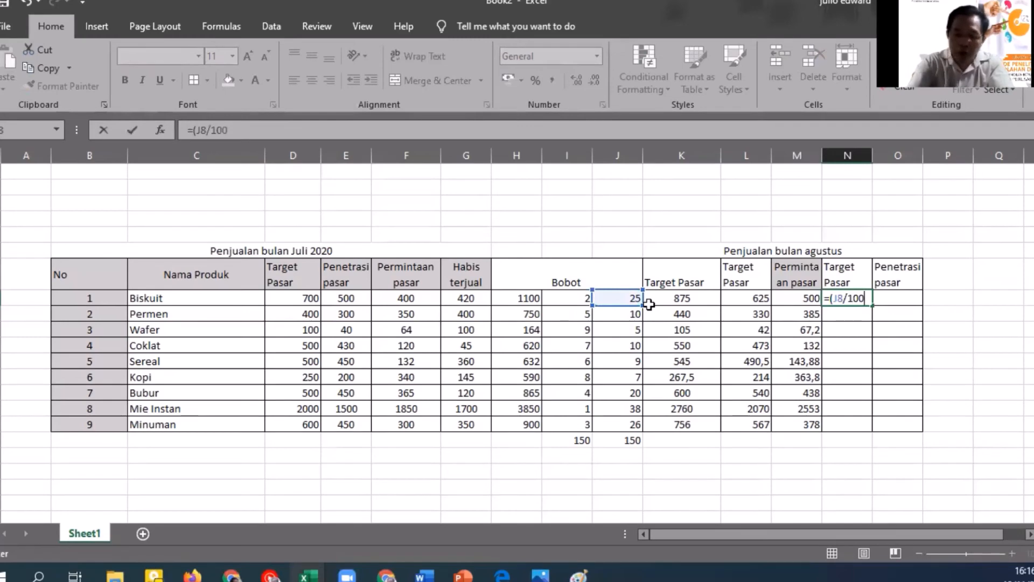
type("))")
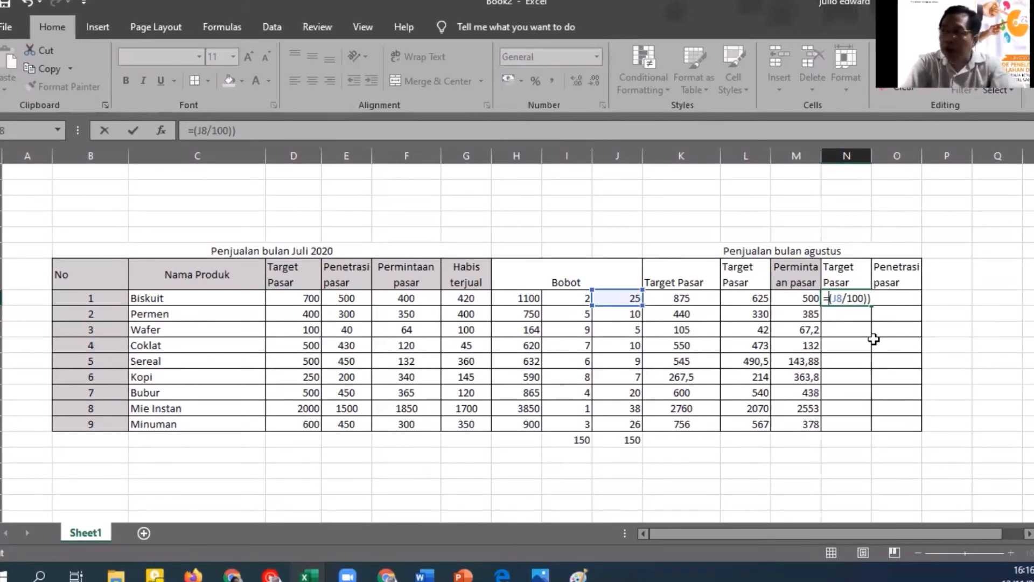
type("g")
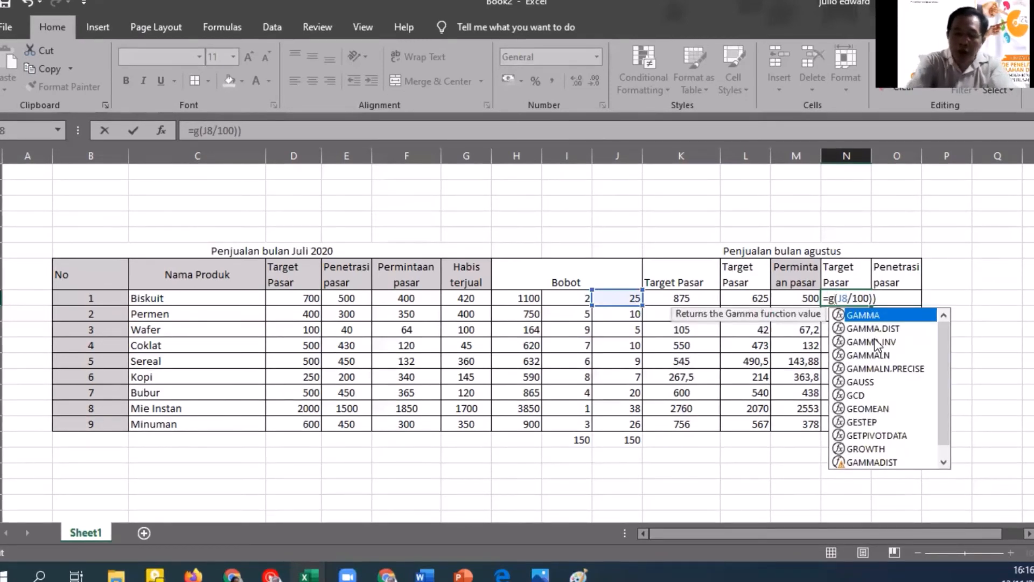
type("*")
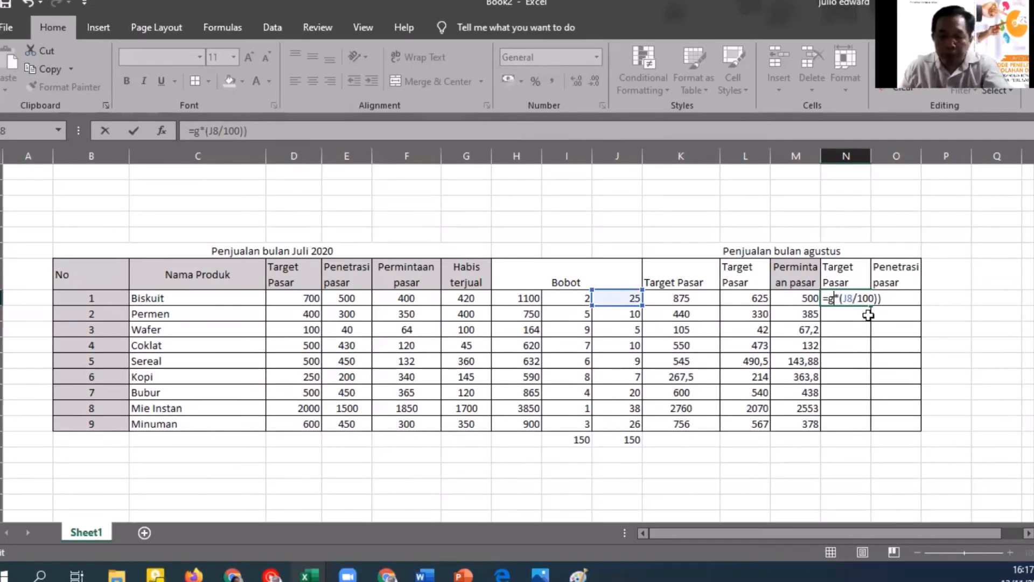
type("8")
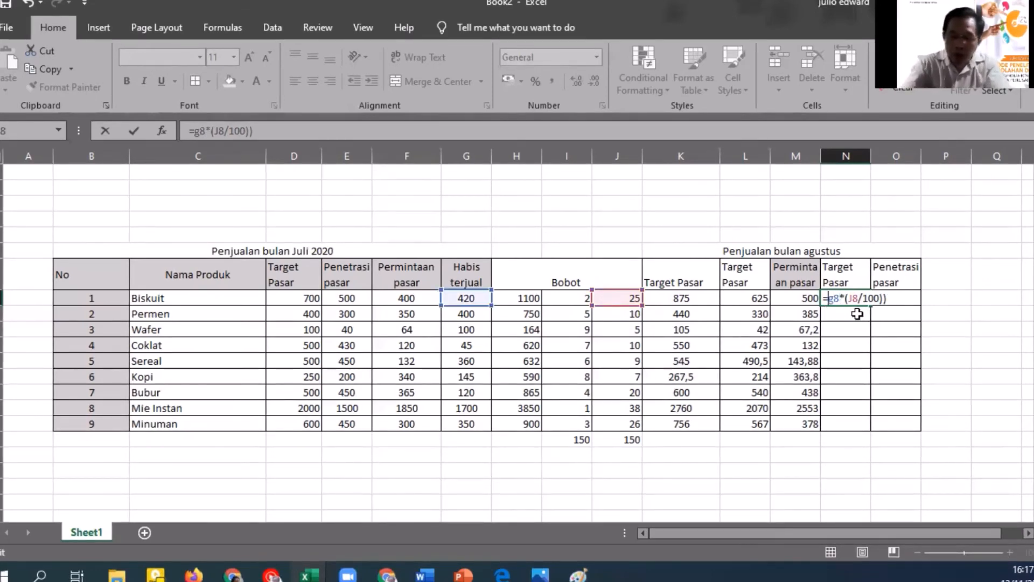
type("(")
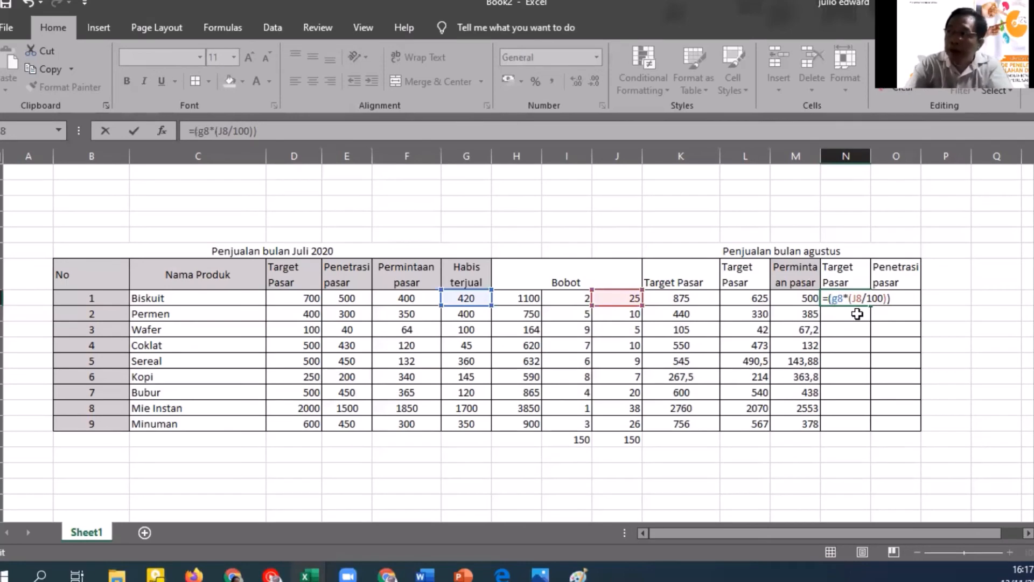
type("+")
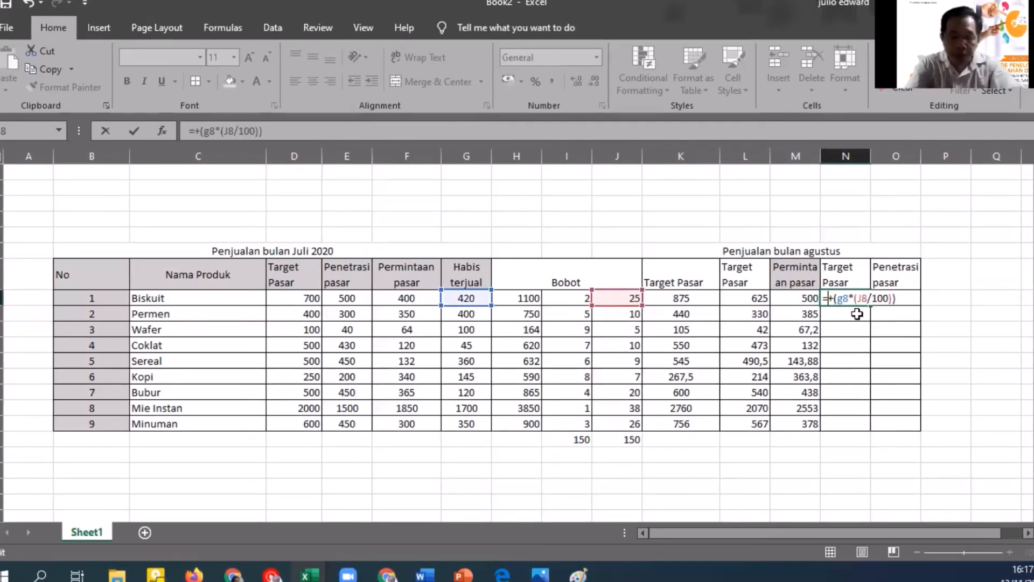
type("G8")
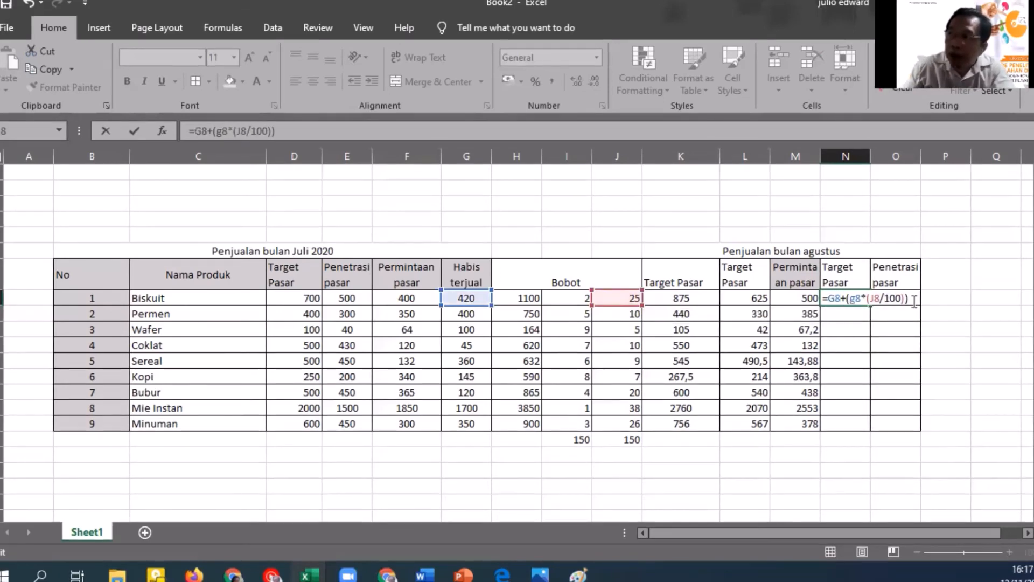
key("Return")
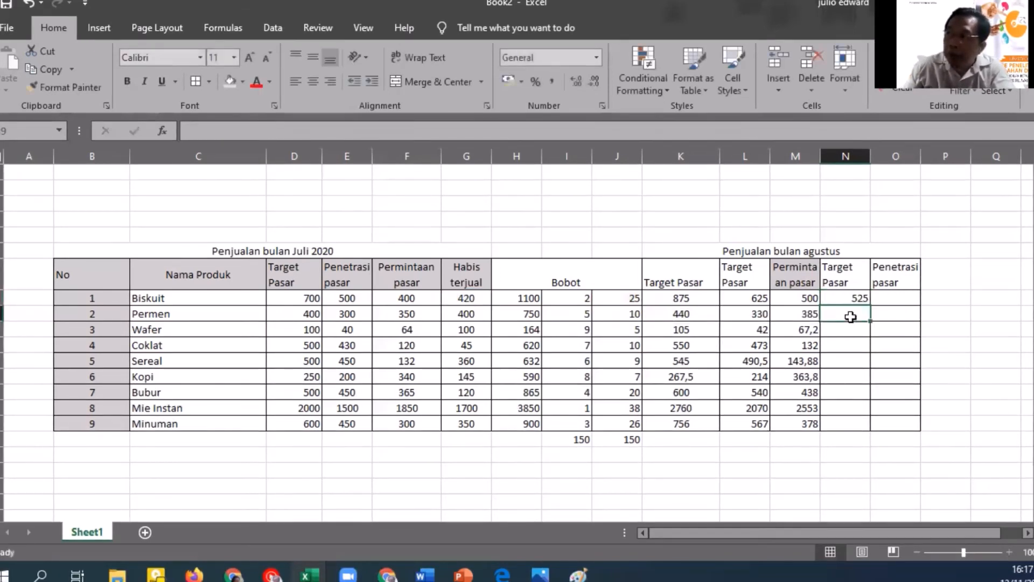
Step: Copy Biskuit's formula from N8 to the remaining products in N9:N16
left_click(852, 297)
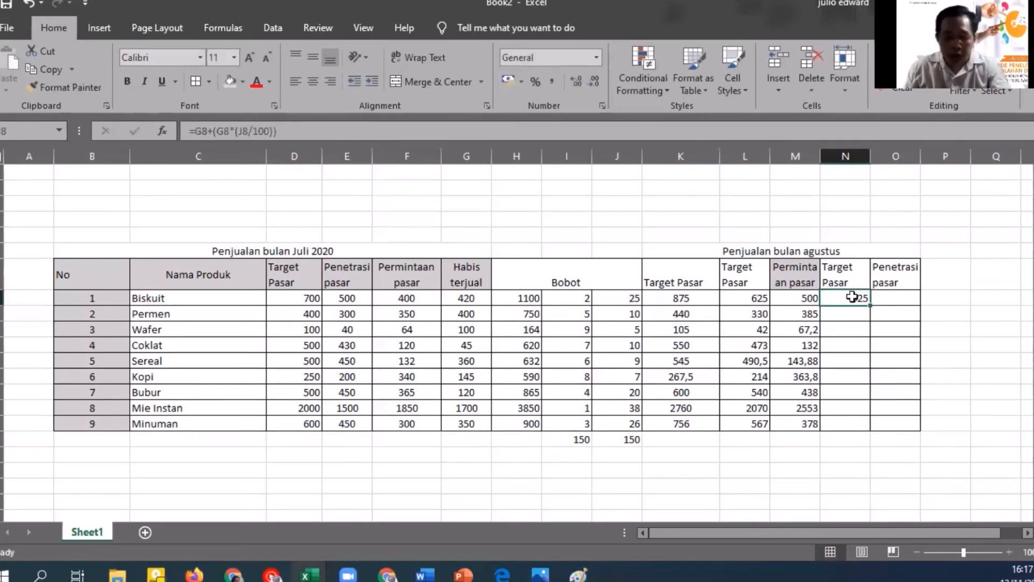
key("ctrl+c")
left_click_drag(856, 314, 860, 425)
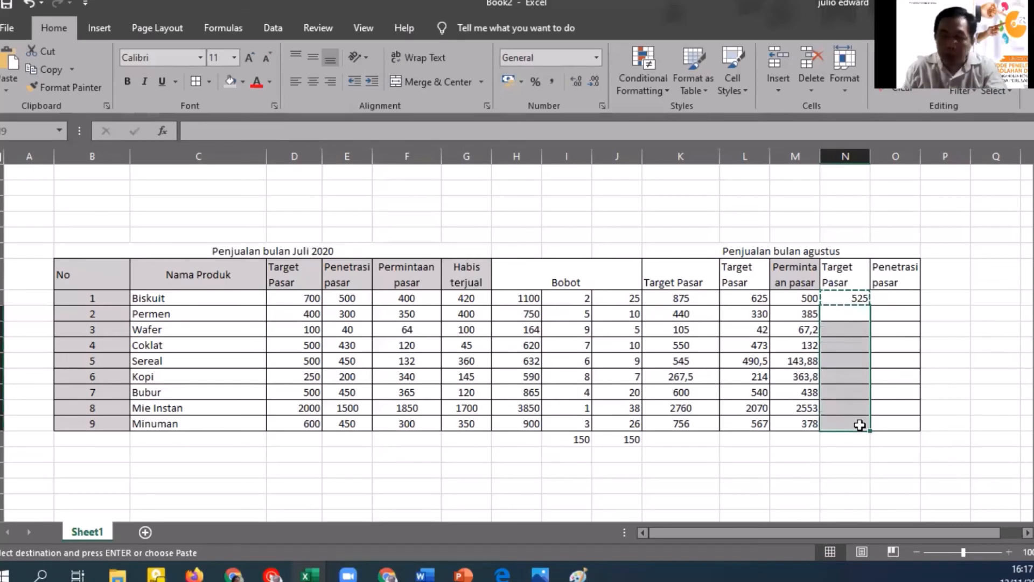
key("ctrl+v")
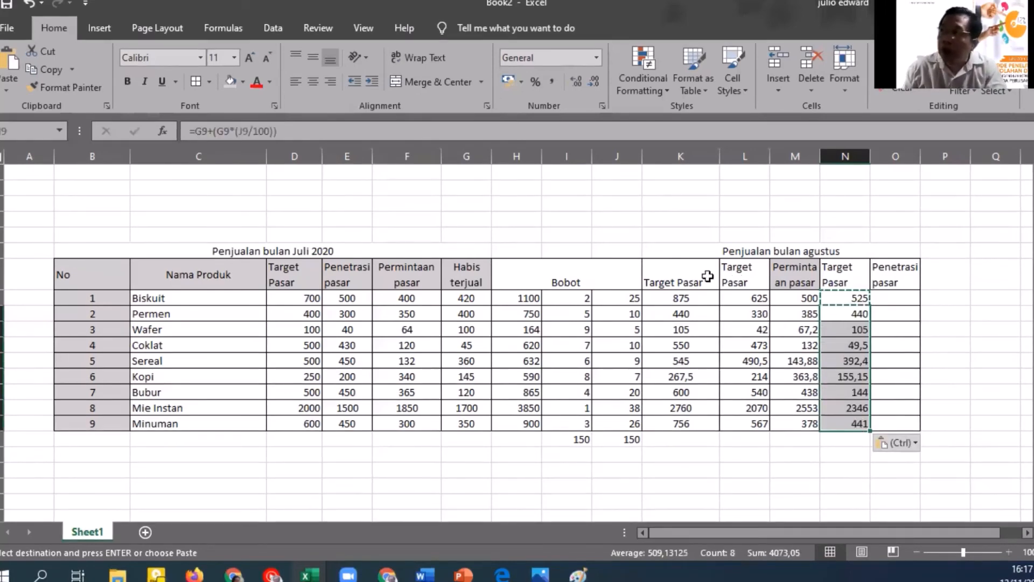
Step: Copy the four July headers Target Pasar through Habis terjual from D7:G7 over the August headers in K7:N7
left_click_drag(282, 277, 490, 267)
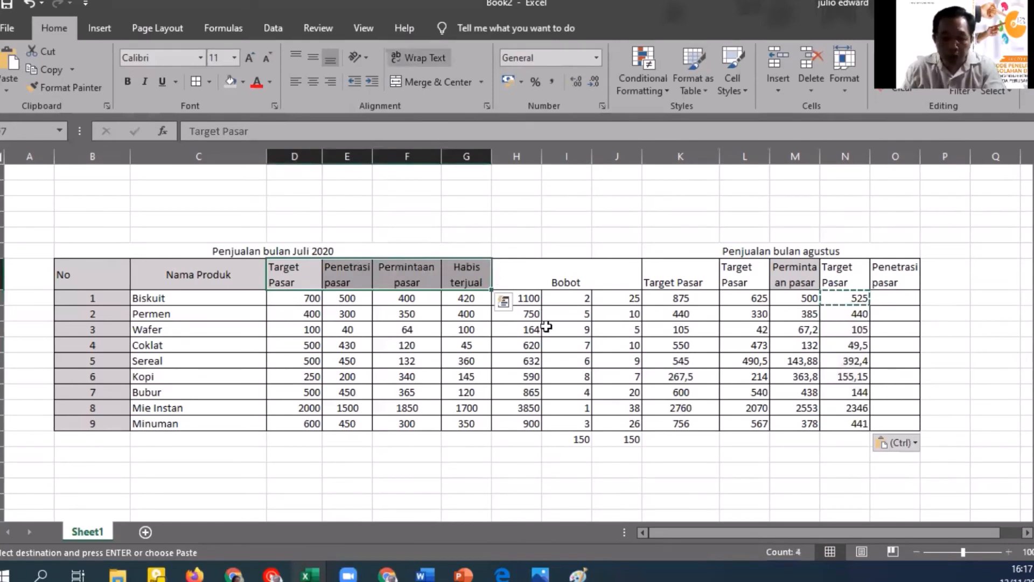
key("ctrl+c")
left_click(676, 274)
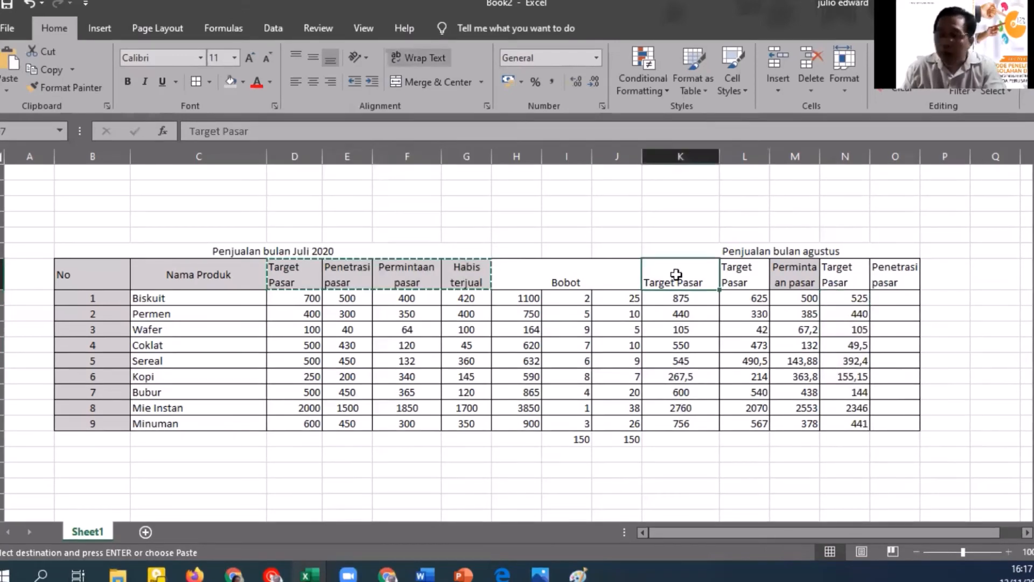
key("ctrl+v")
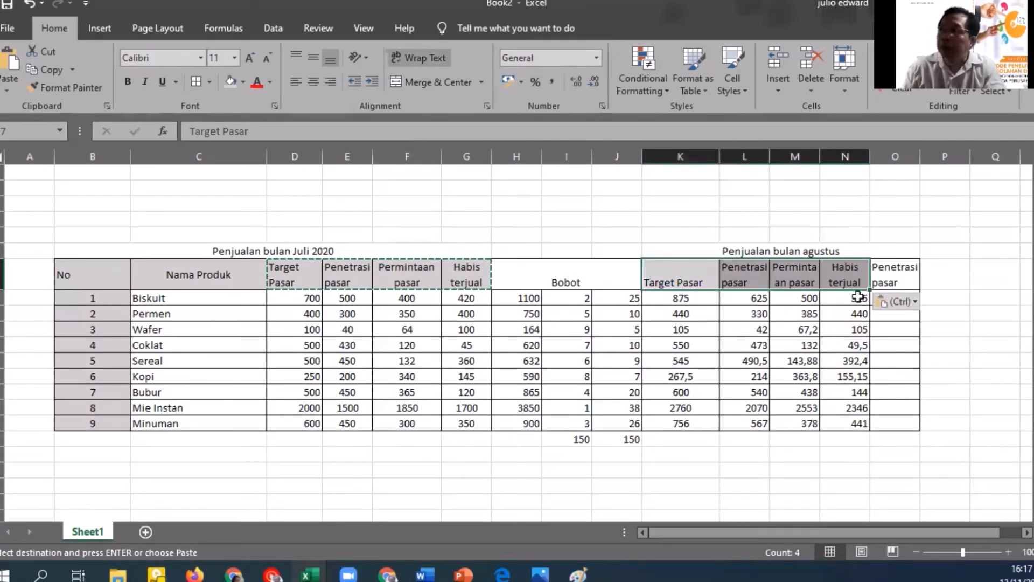
left_click(903, 270)
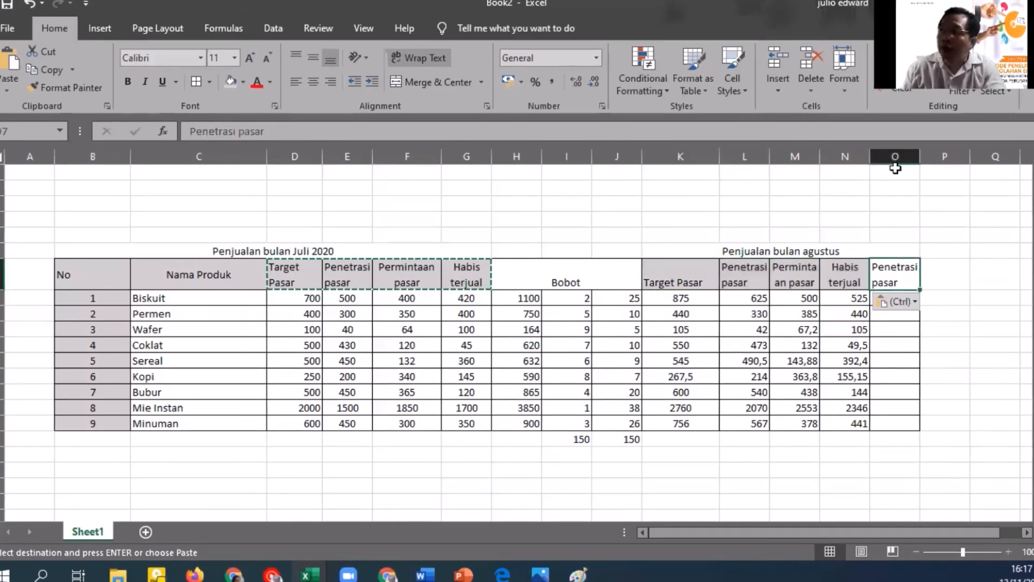
left_click(896, 156)
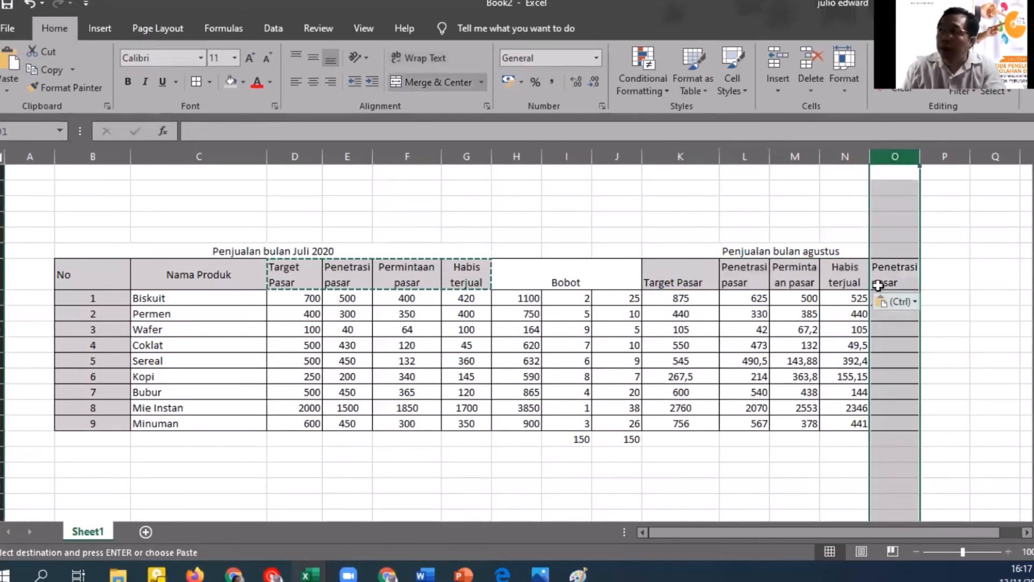
left_click(878, 280)
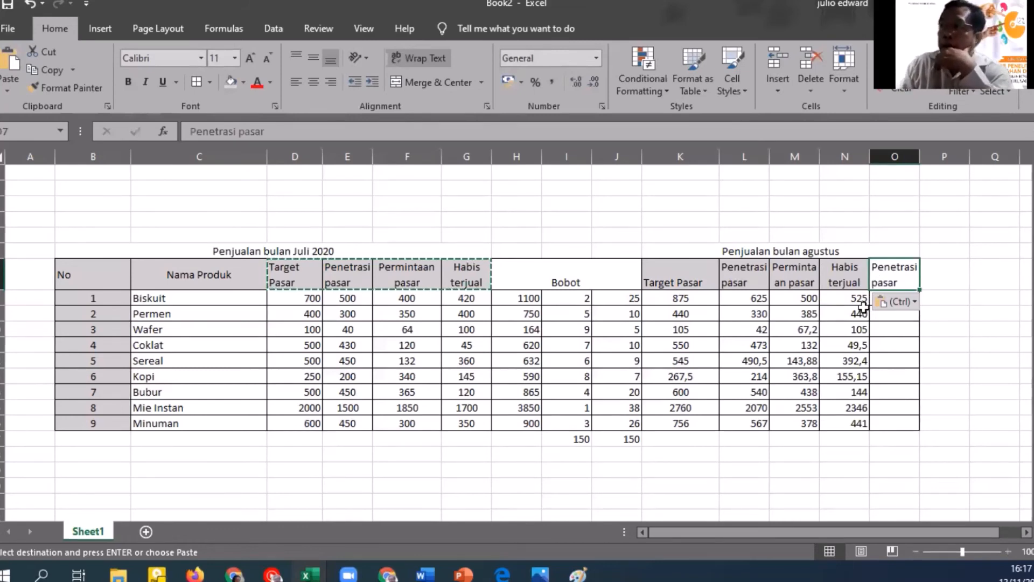
left_click(837, 293)
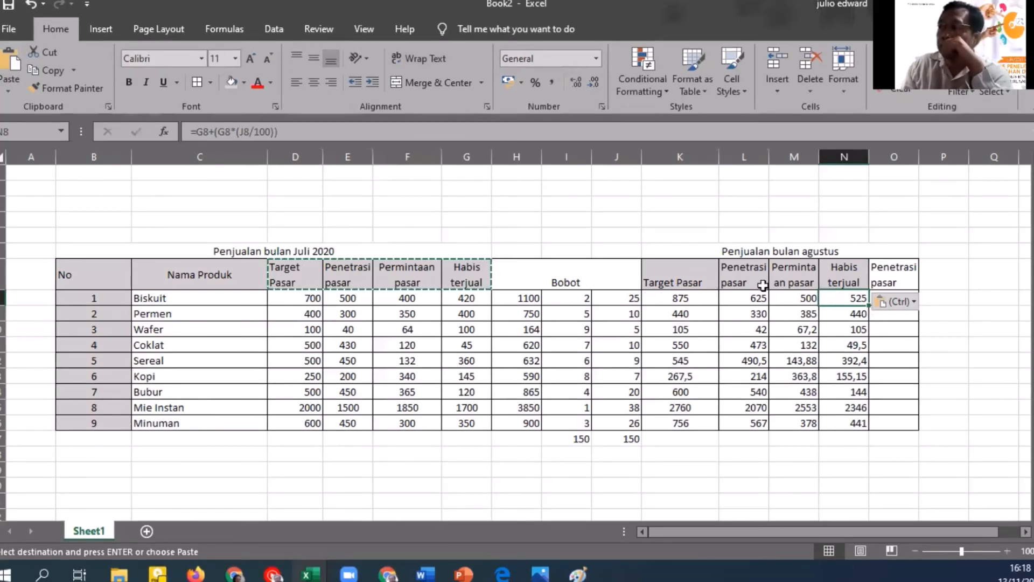
left_click(959, 296)
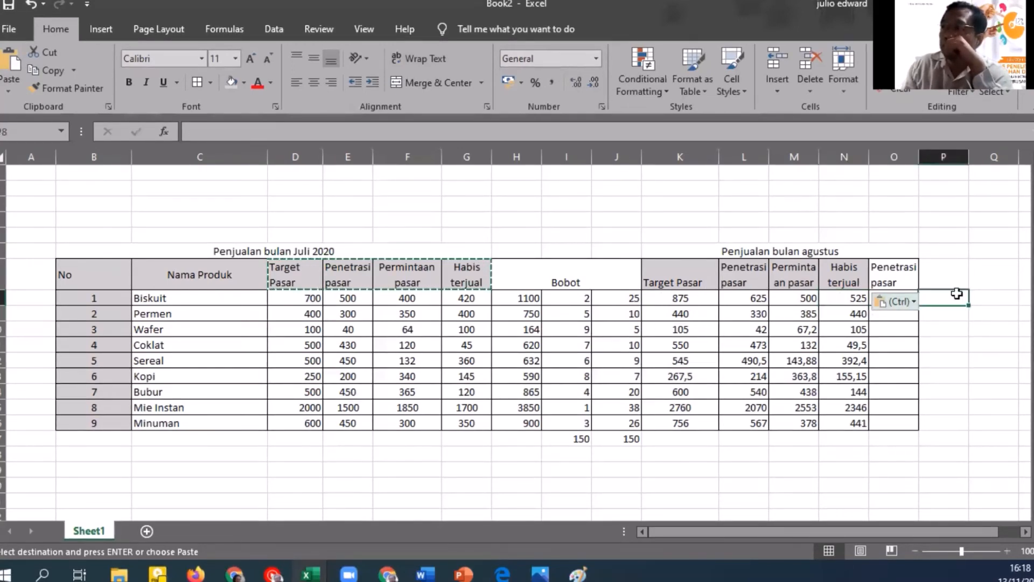
left_click(895, 376)
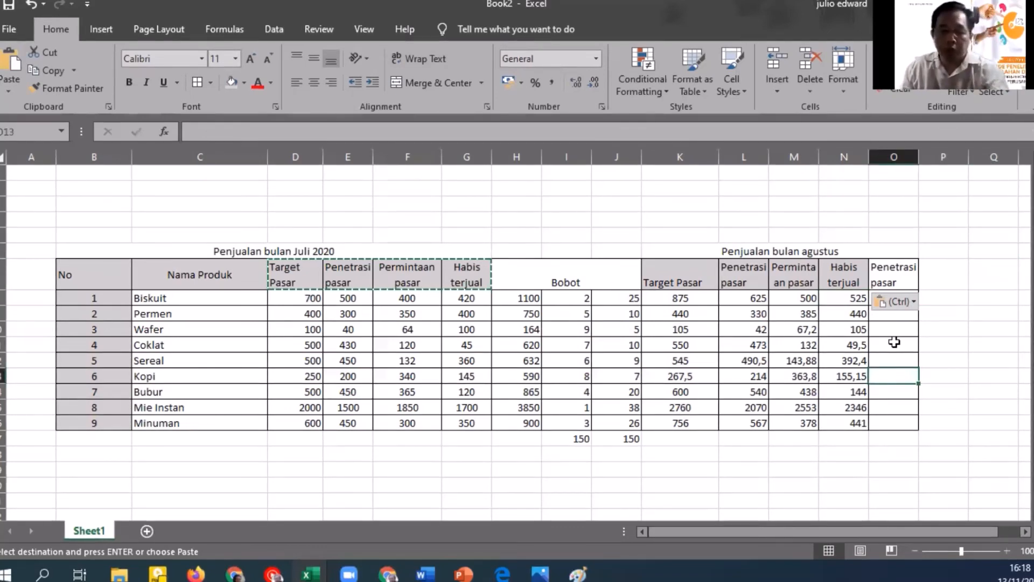
left_click(944, 298)
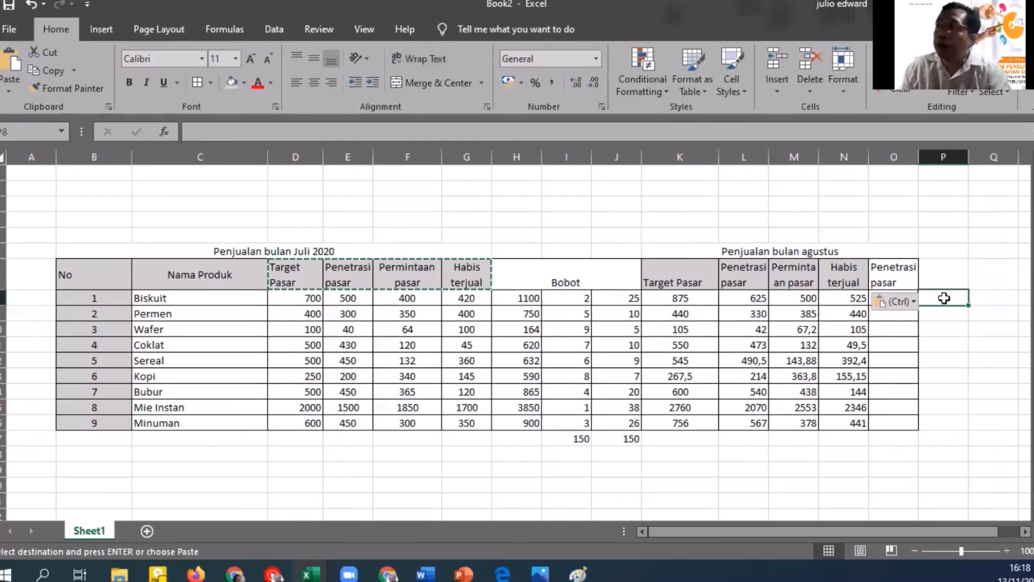
key("Escape")
Step: Sum Biskuit's four August values in O8 with a SUM formula over K8:N8
left_click(903, 299)
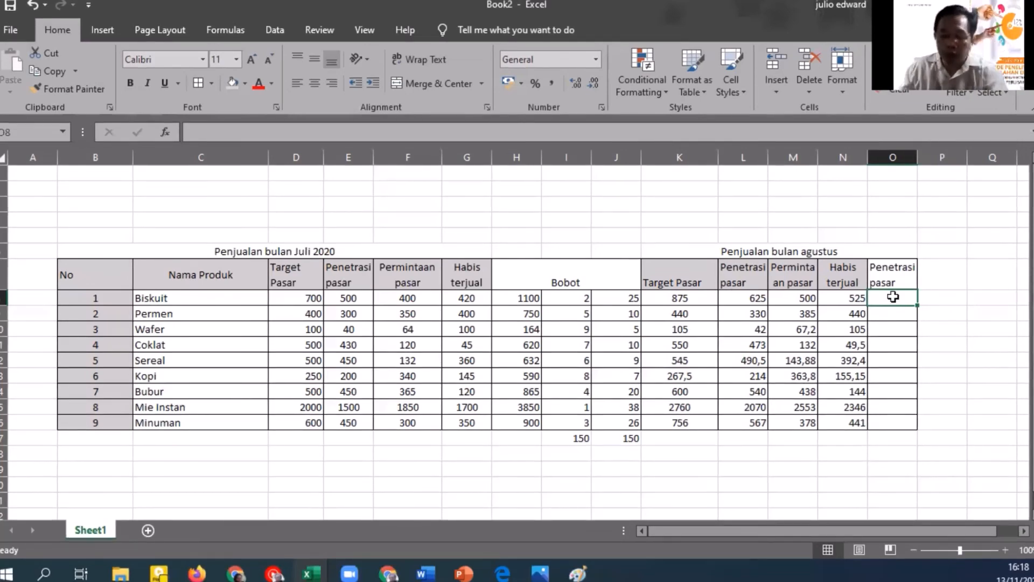
type("=")
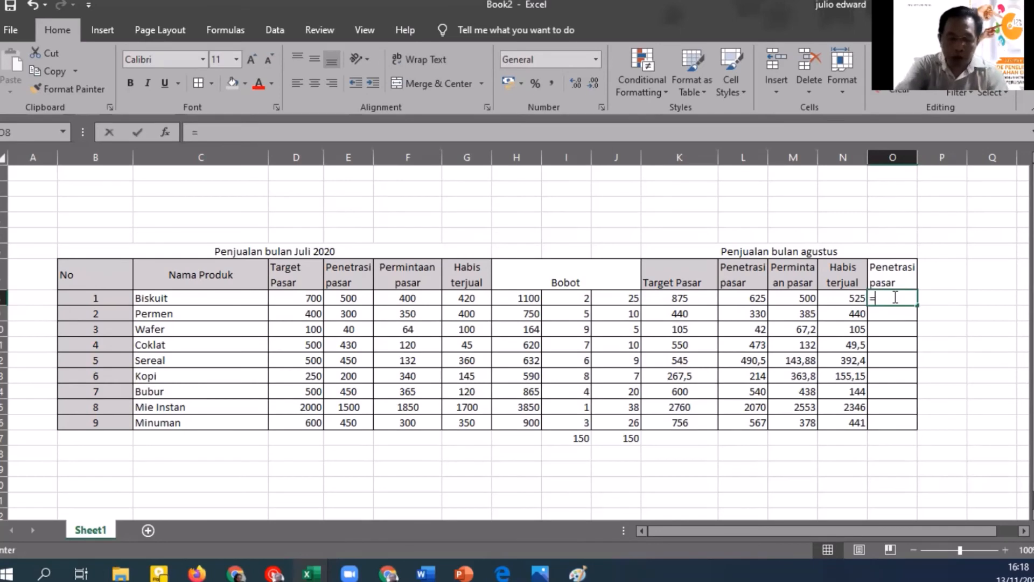
type("sum")
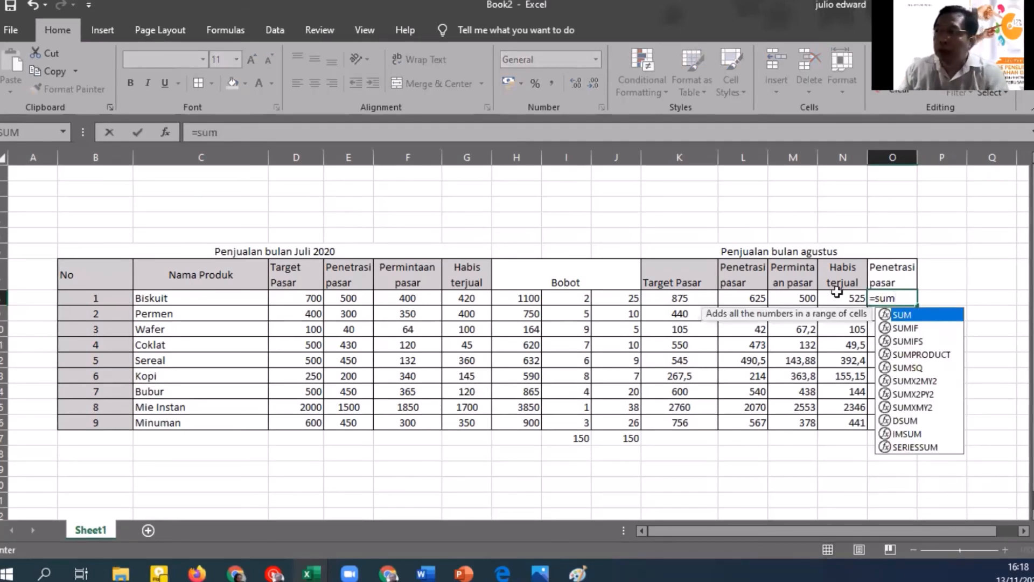
type("(")
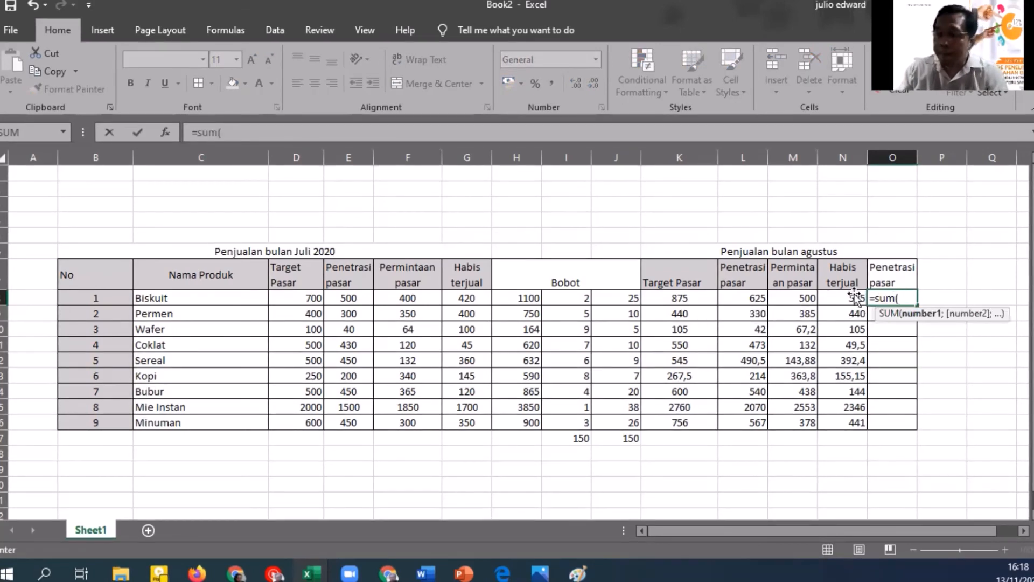
left_click_drag(680, 298, 855, 297)
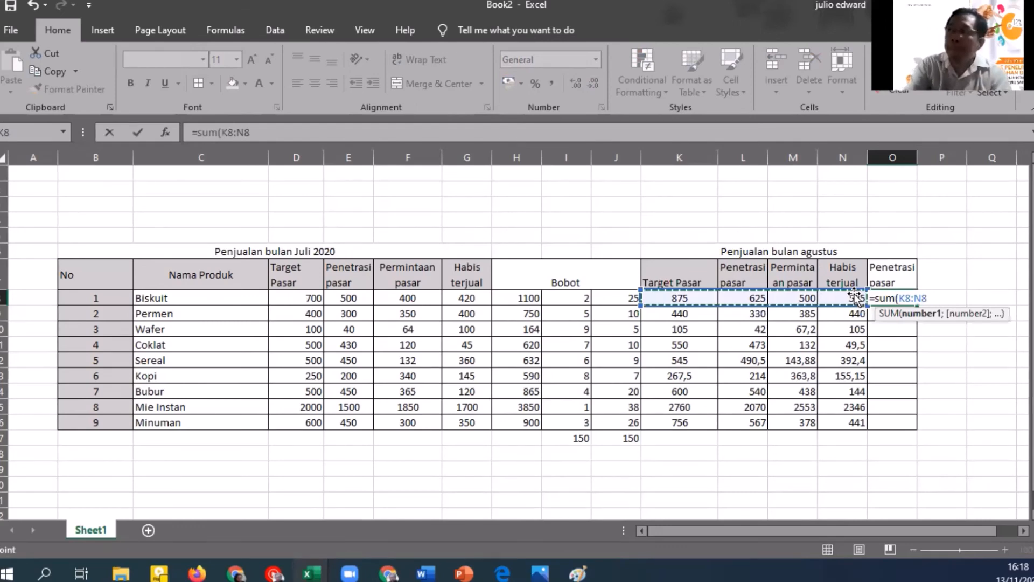
key("Return")
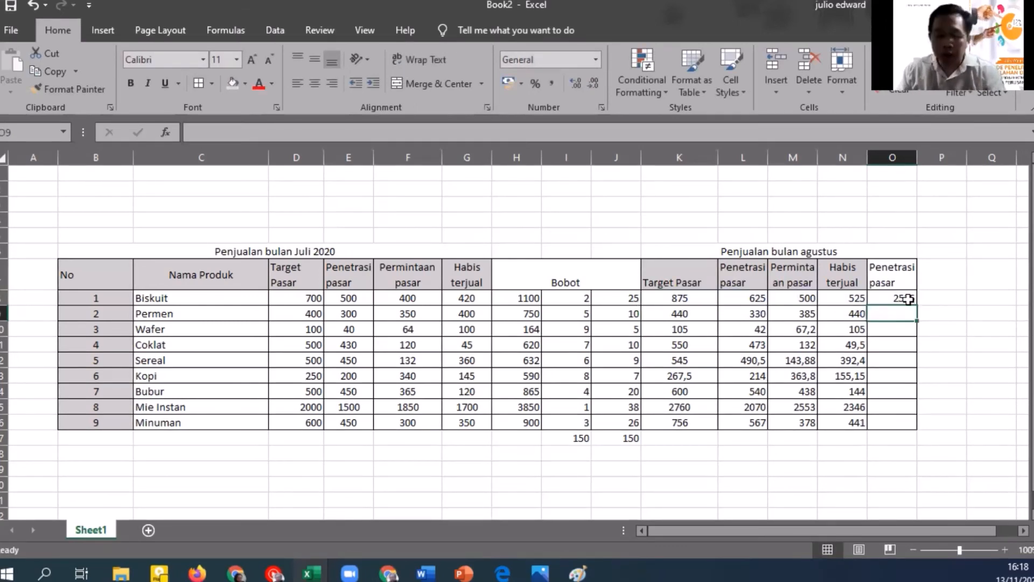
Step: Copy Biskuit's August sum formula from O8 to the remaining products in O9:O16
left_click(909, 299)
key("ctrl+c")
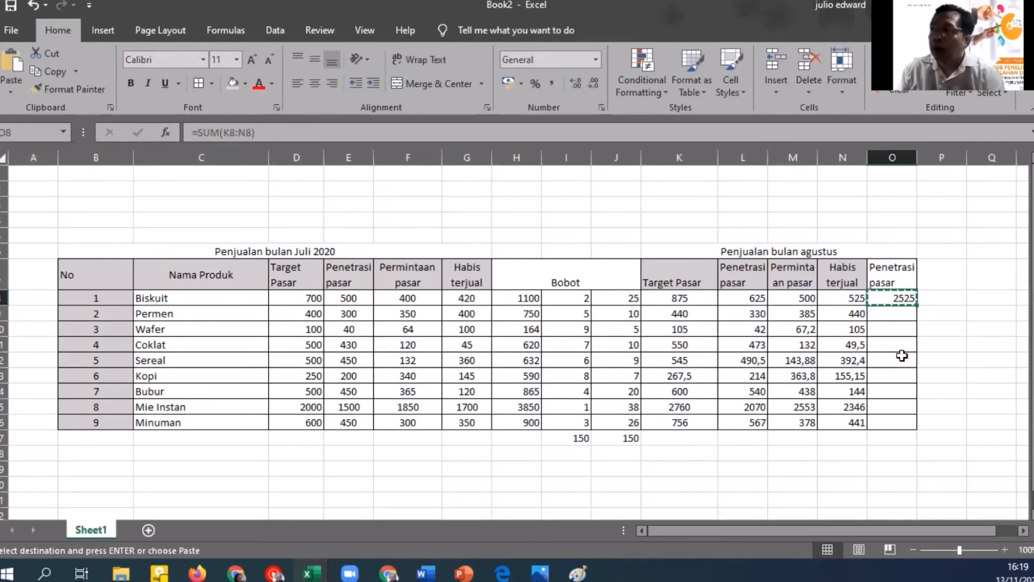
left_click_drag(894, 314, 897, 421)
key("ctrl+v")
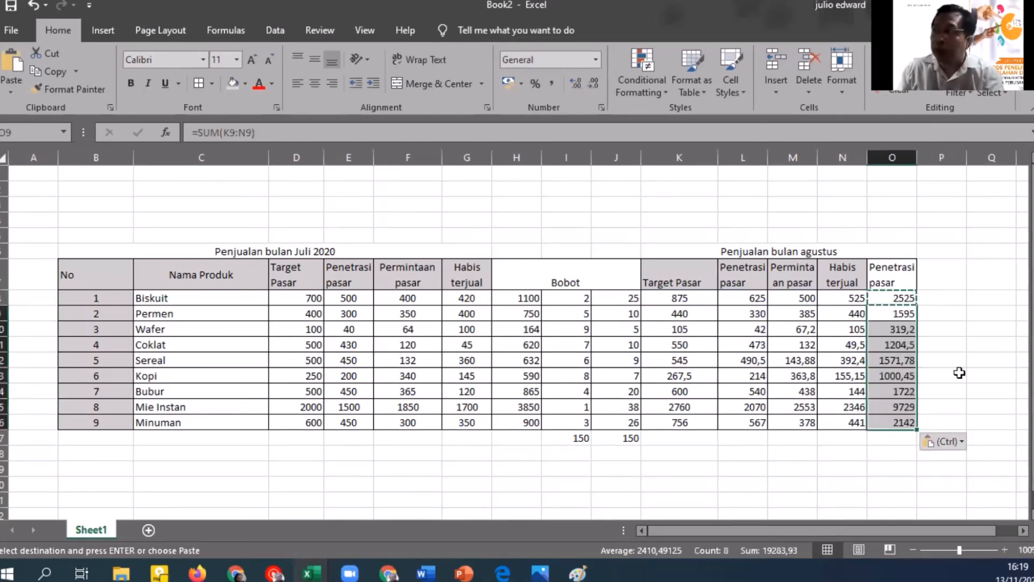
left_click(938, 299)
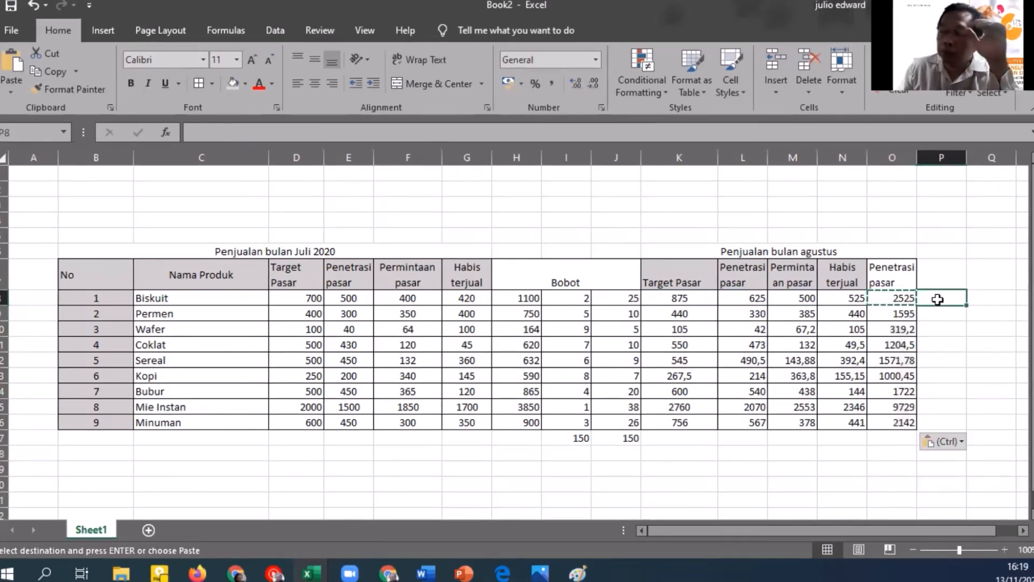
type("=")
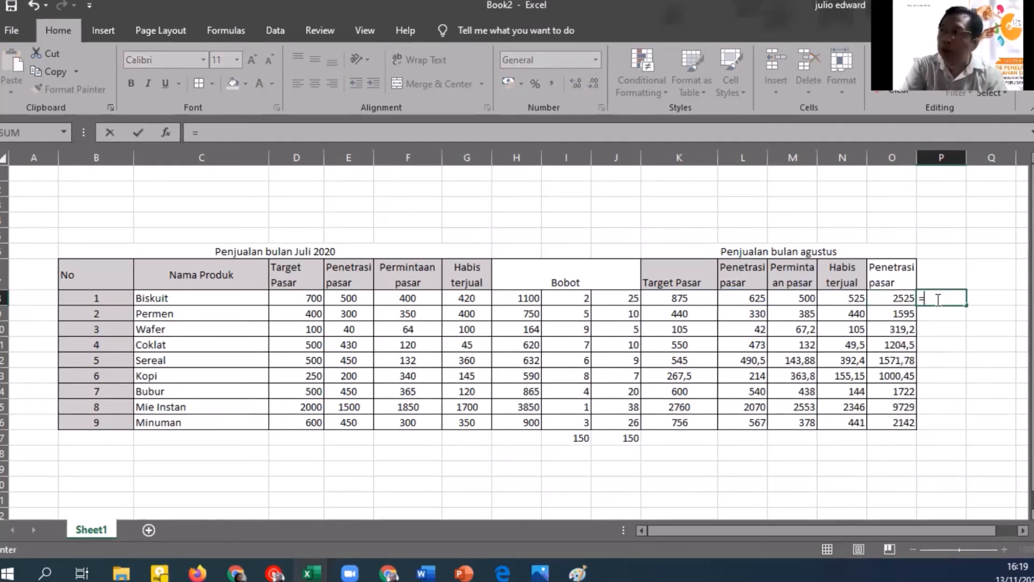
type("sum")
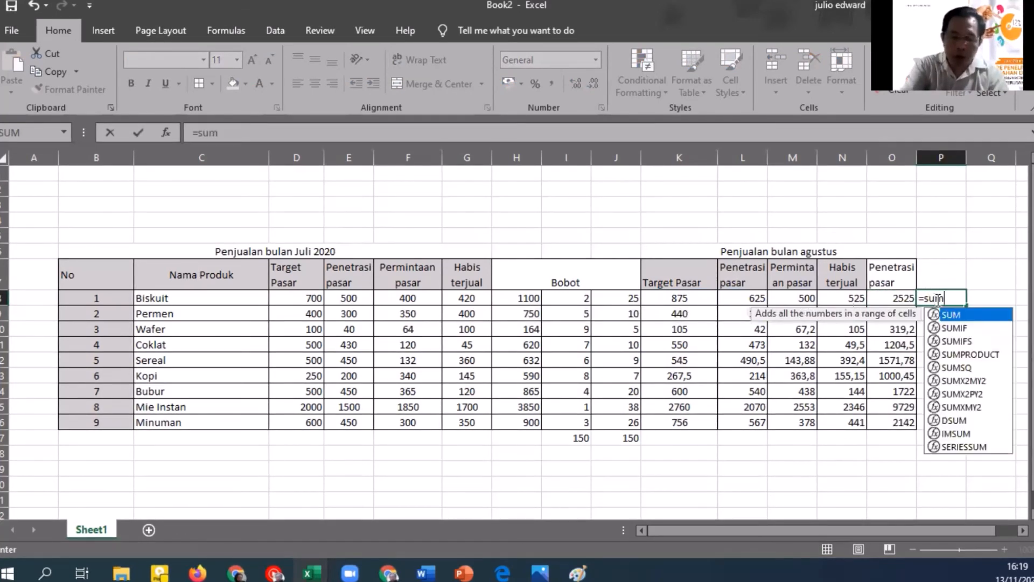
type("(")
key("Left")
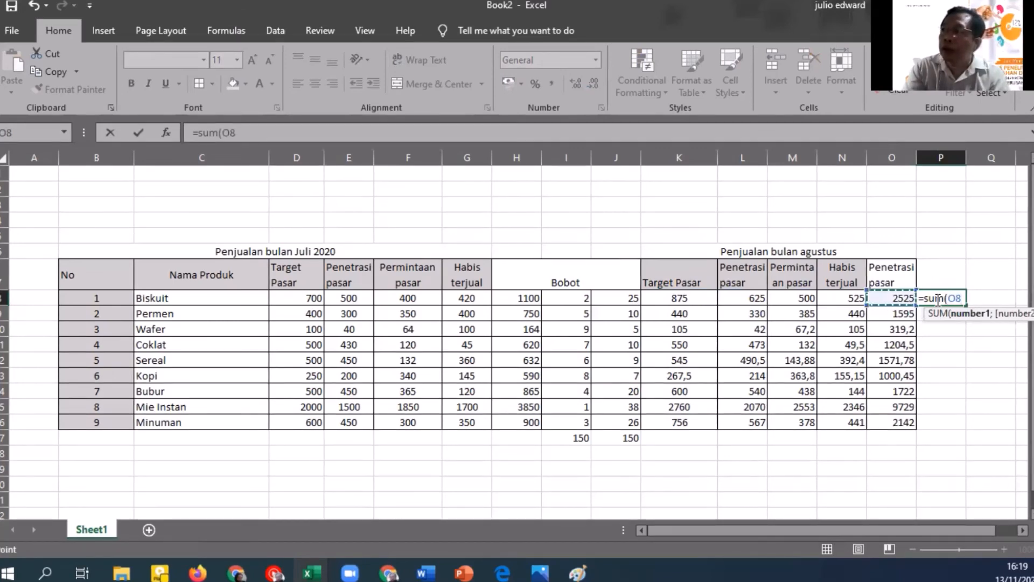
key("BackSpace")
key("BackSpace")
key("BackSpace")
key("BackSpace")
key("BackSpace")
key("BackSpace")
key("BackSpace")
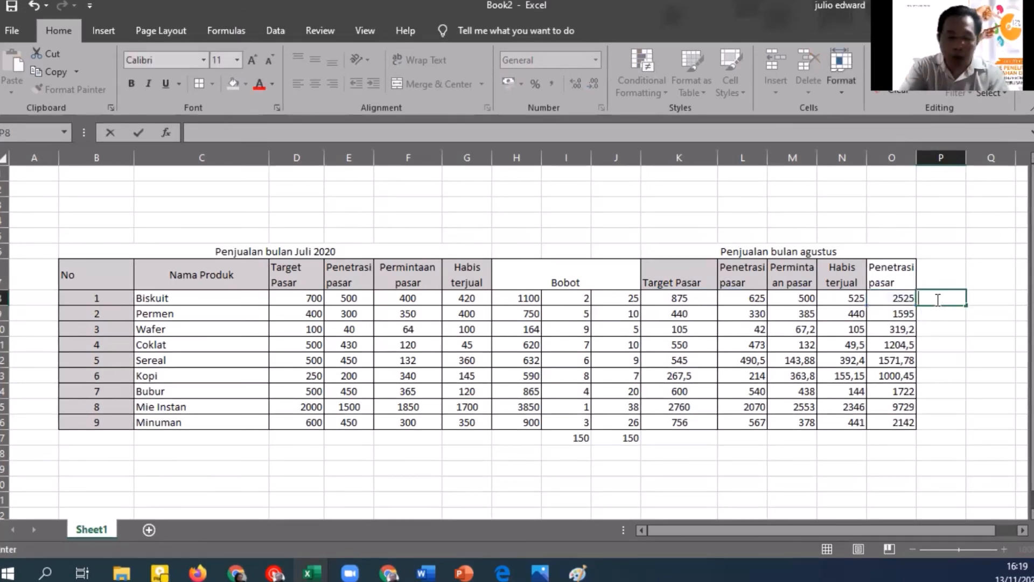
Step: Write a RANK formula in P8 that ranks Biskuit's August total O8 within the range O8:O16
type("=ran")
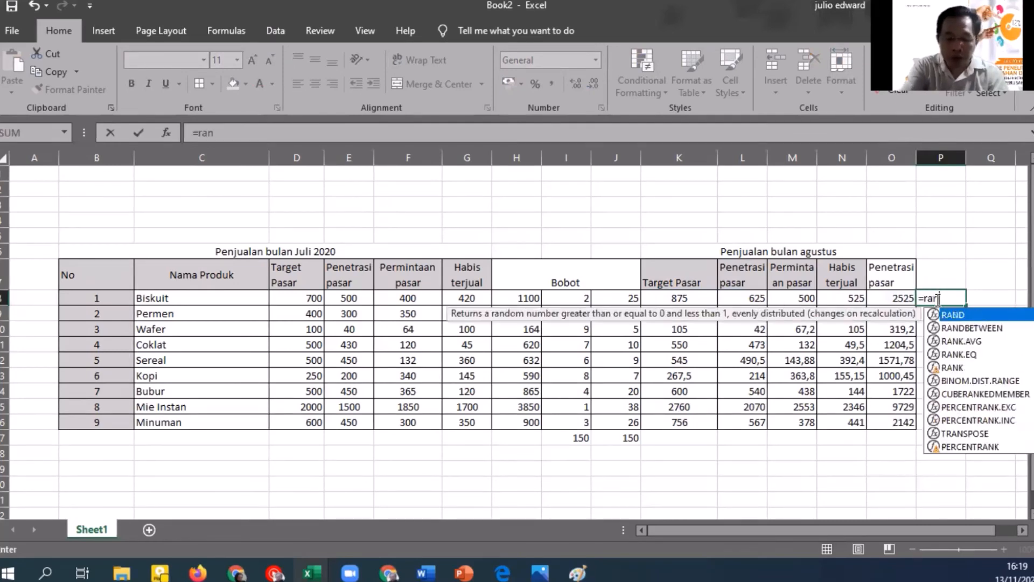
type("k(")
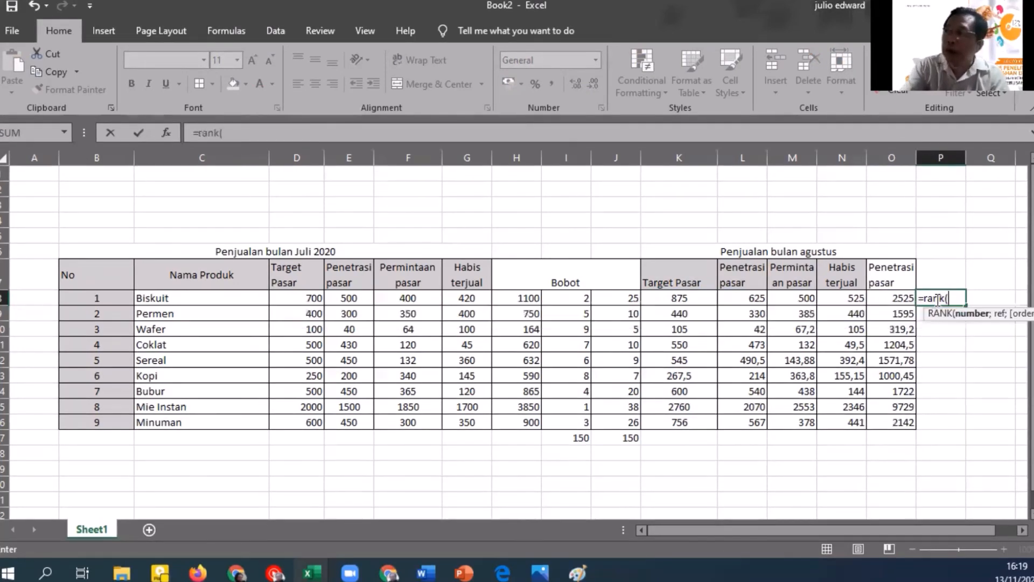
key("Left")
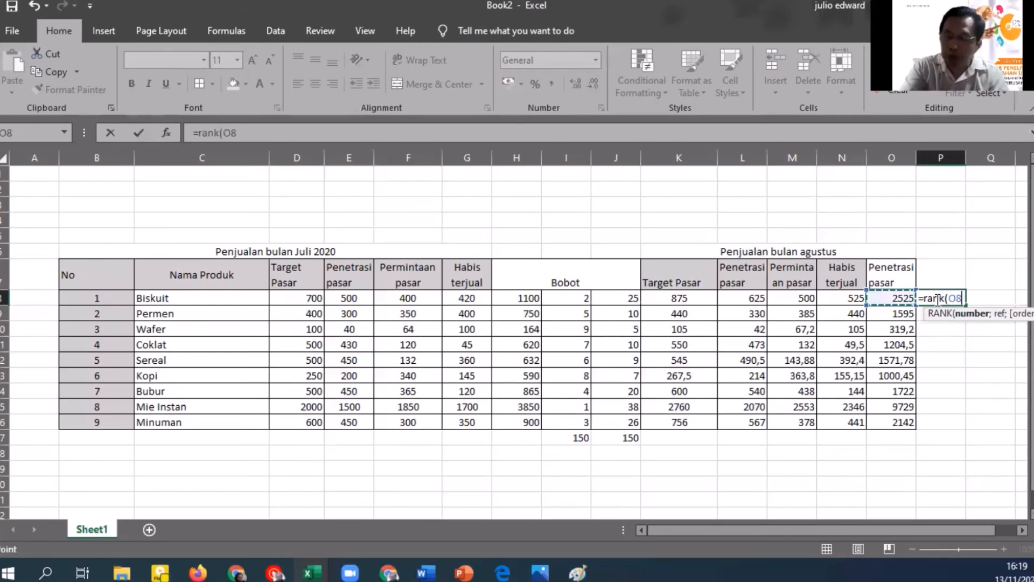
type(";")
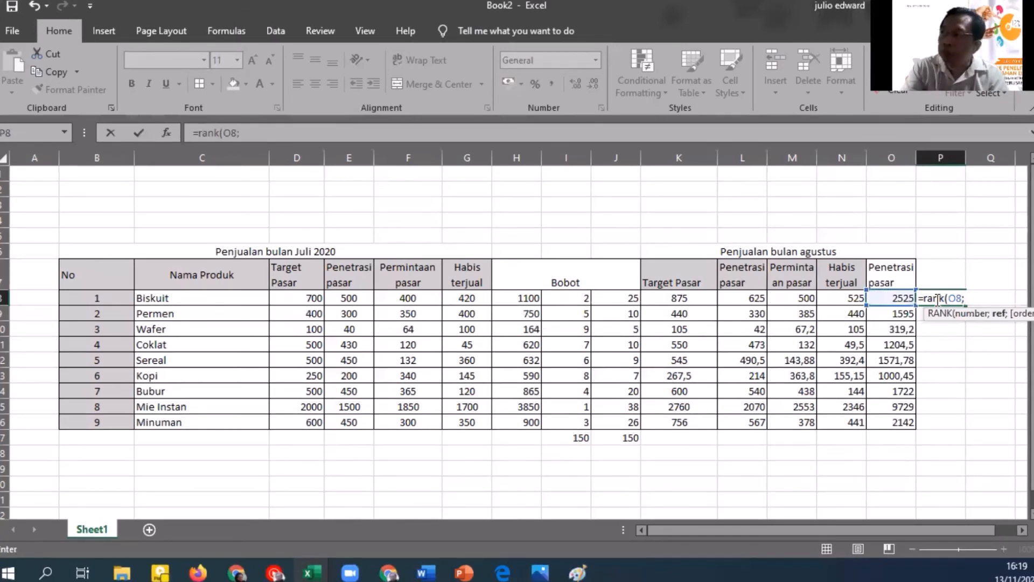
key("Left")
key("F8")
key("Down")
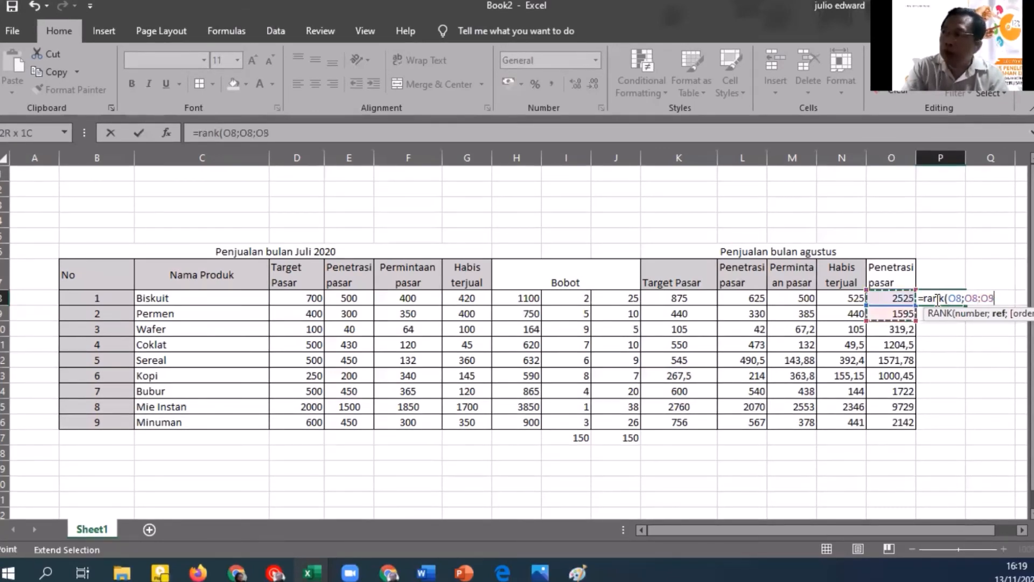
key("Down")
key("Down")
key("Down")
key("Down")
key("Down")
key("Down")
key("Down")
key("Down")
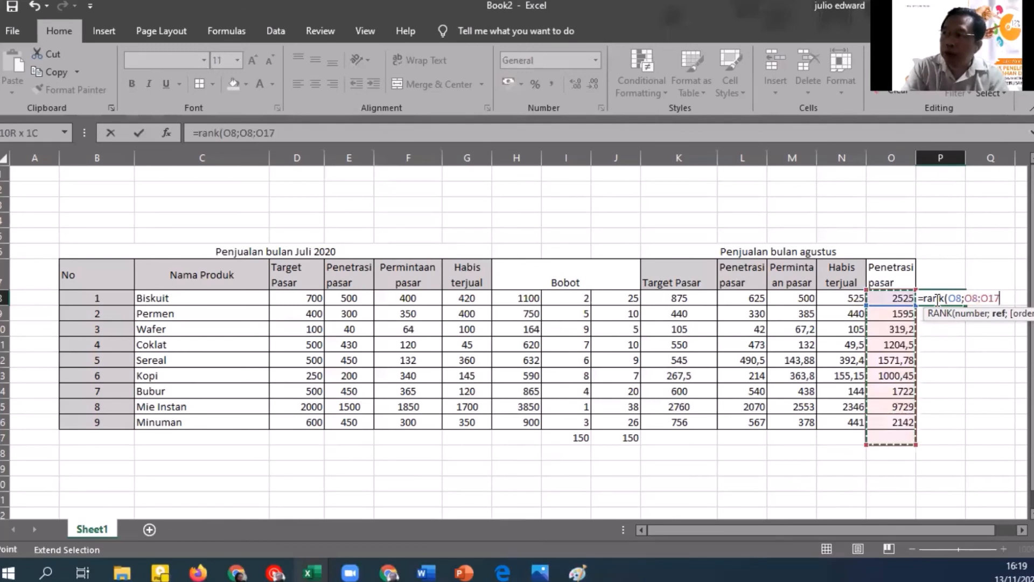
key("Up")
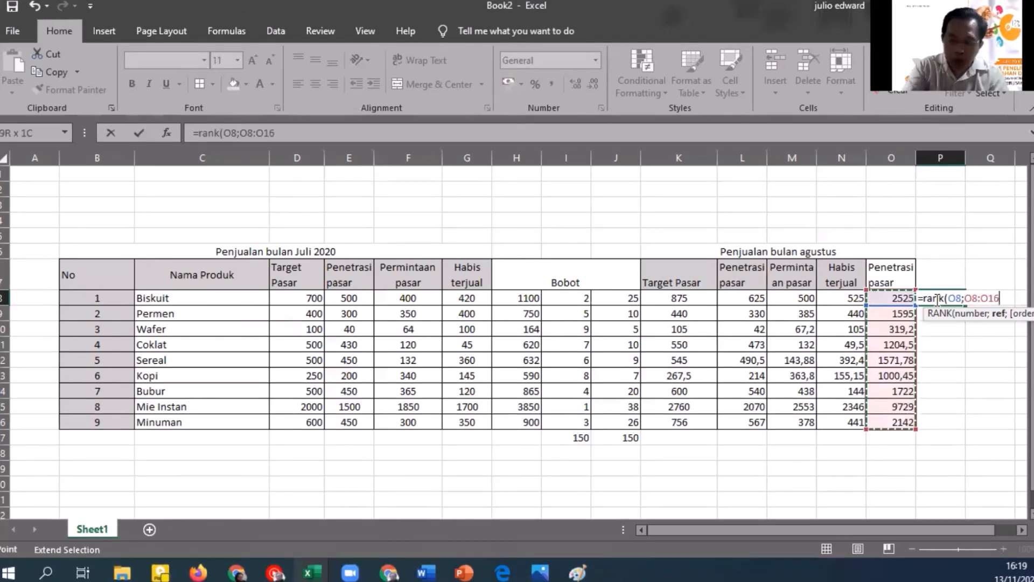
type(")")
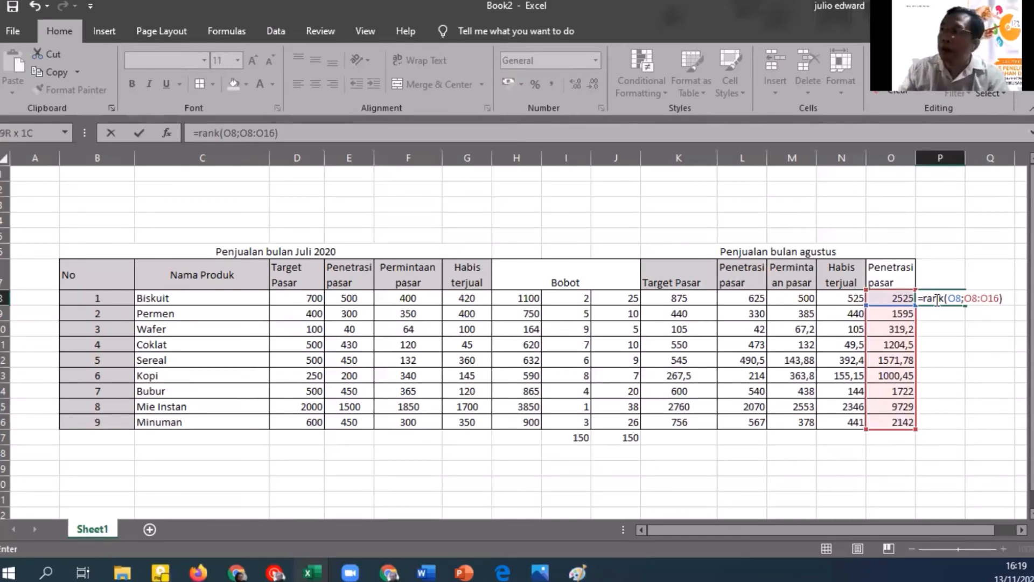
Step: Make the ranking range in P8's formula absolute as $O$8:$O$16 and enter the formula
left_click(964, 299)
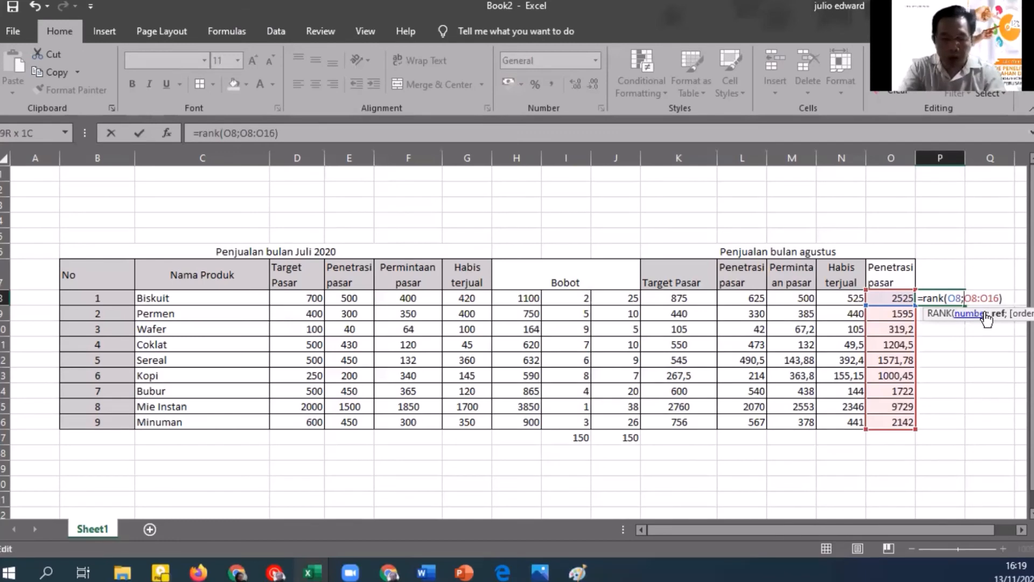
type("$")
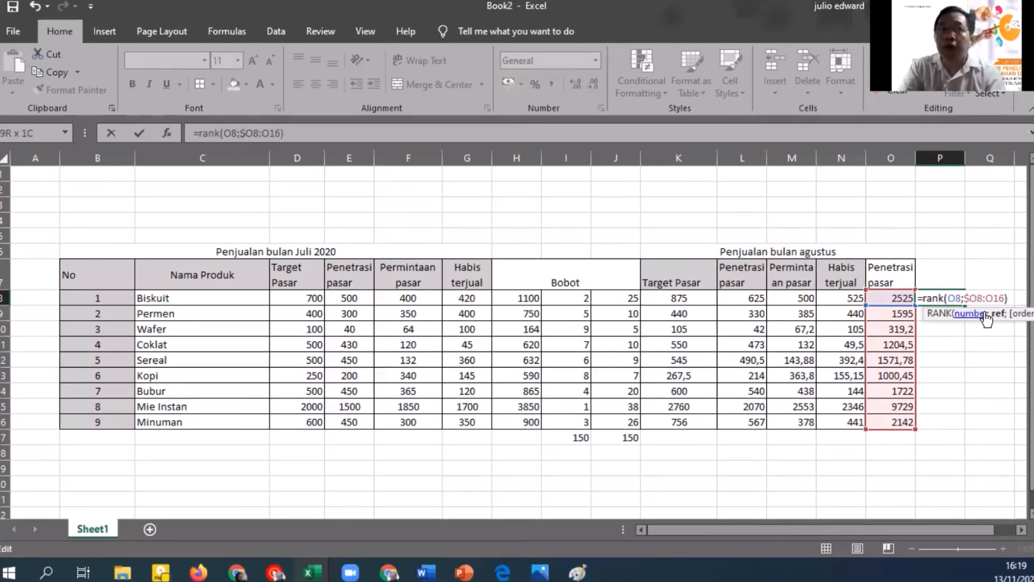
key("Right")
type("$")
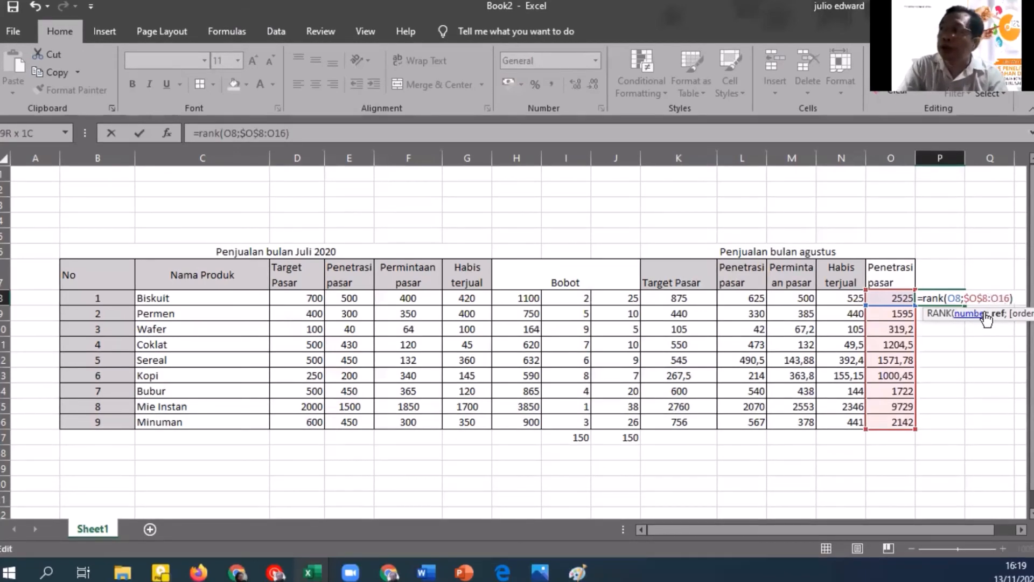
key("Right")
key("Right")
type("$")
type("$")
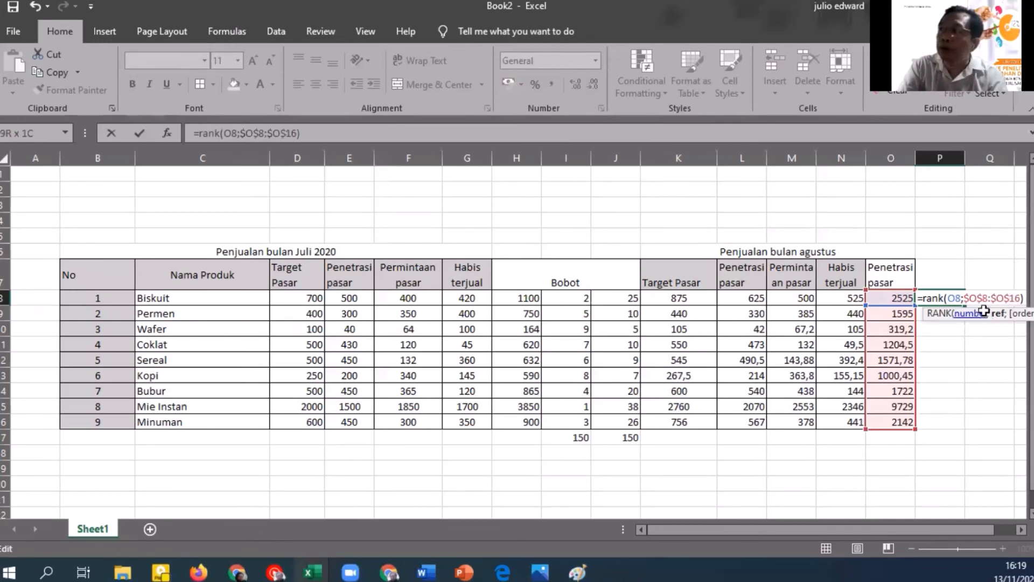
key("Return")
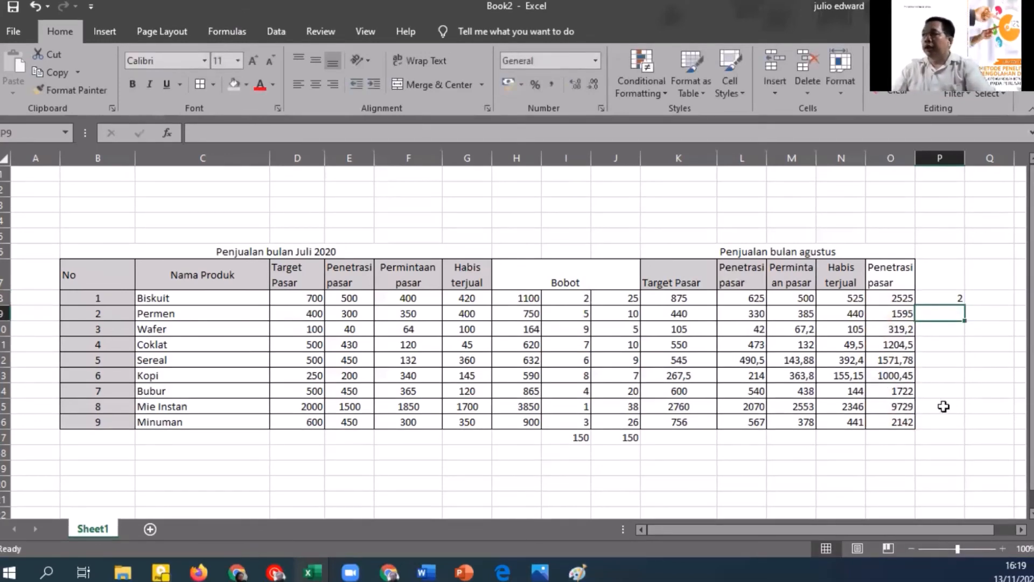
Step: Copy Biskuit's rank formula from P8 to the remaining products in P9:P16
left_click(943, 300)
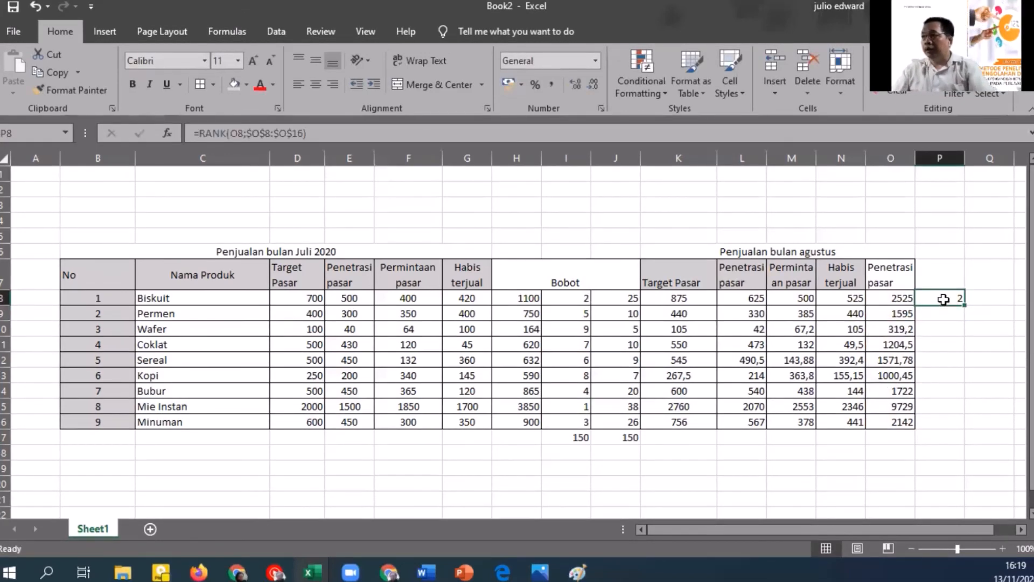
key("ctrl+c")
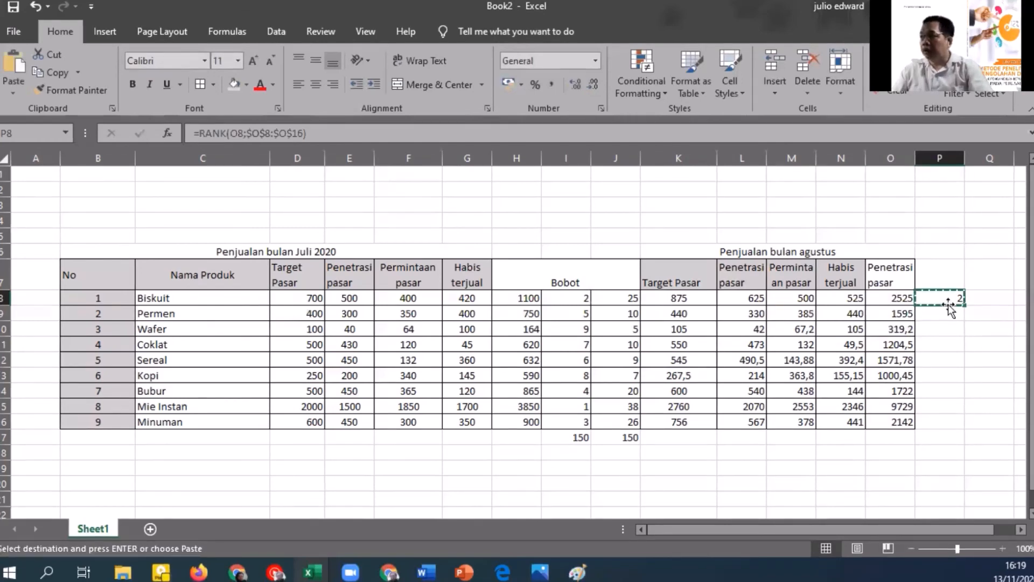
left_click_drag(947, 313, 941, 421)
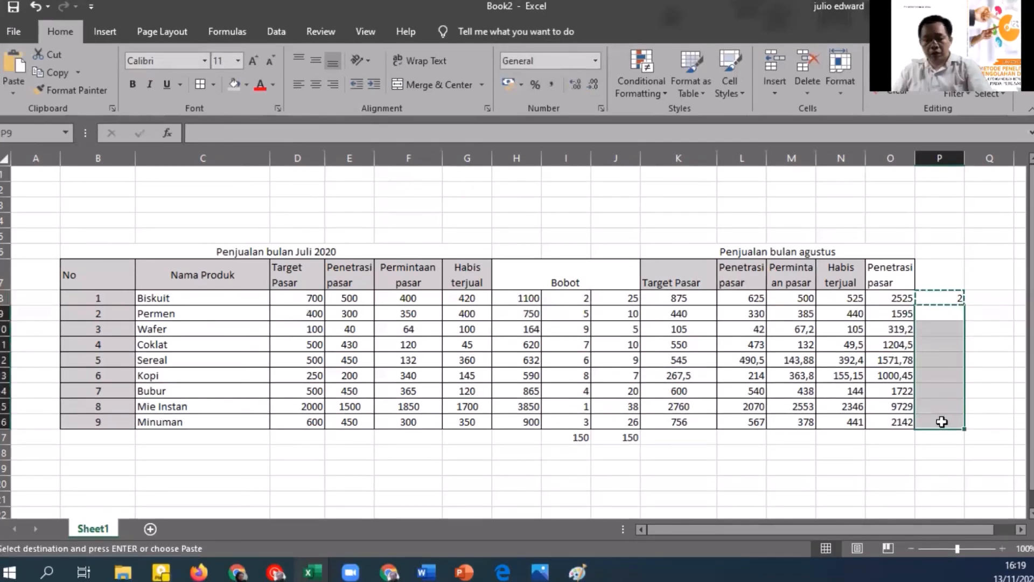
key("ctrl+v")
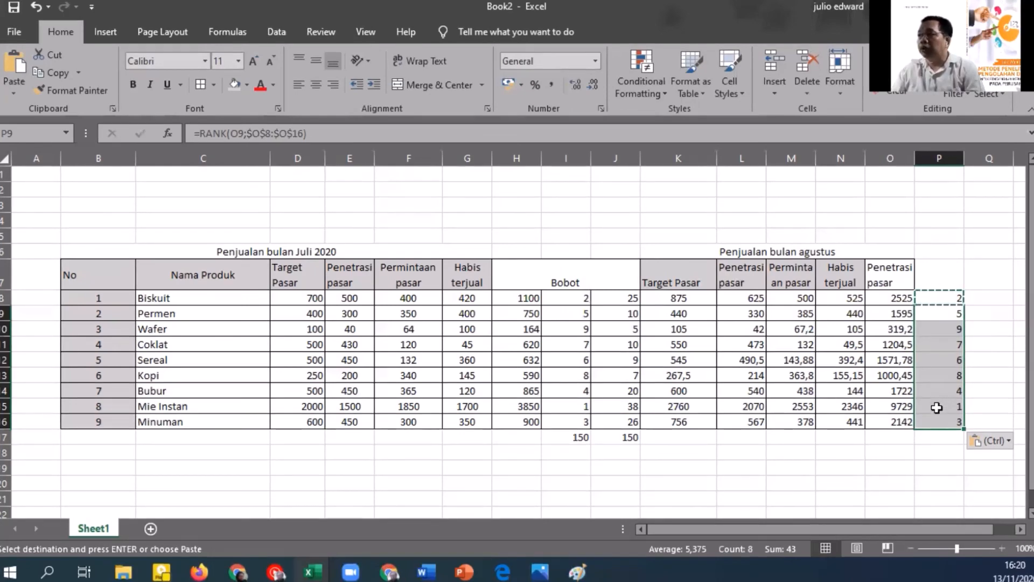
Step: Review the products' August ranks in column P one by one, starting with the highest-ranked product
left_click(937, 408)
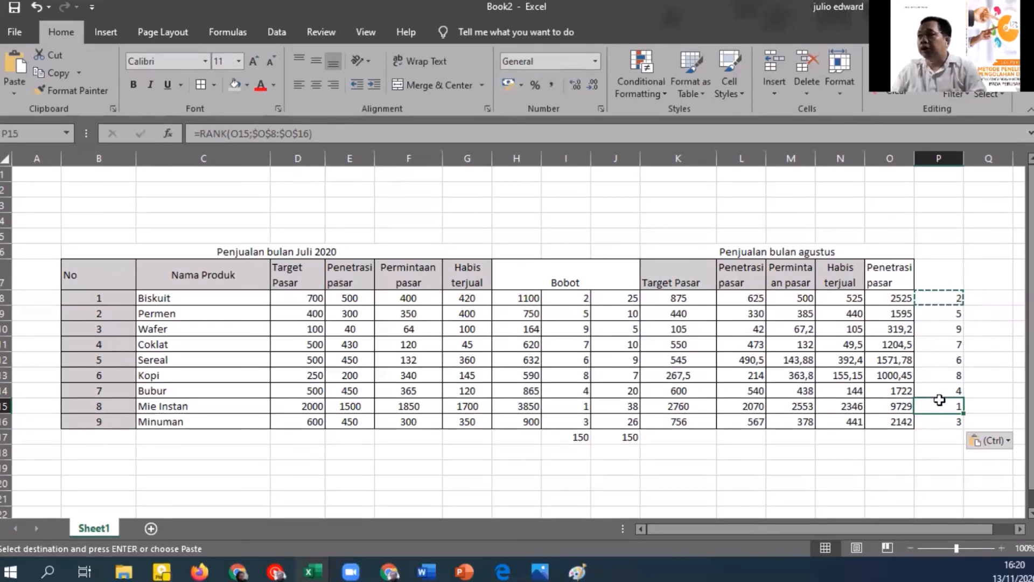
left_click(934, 291)
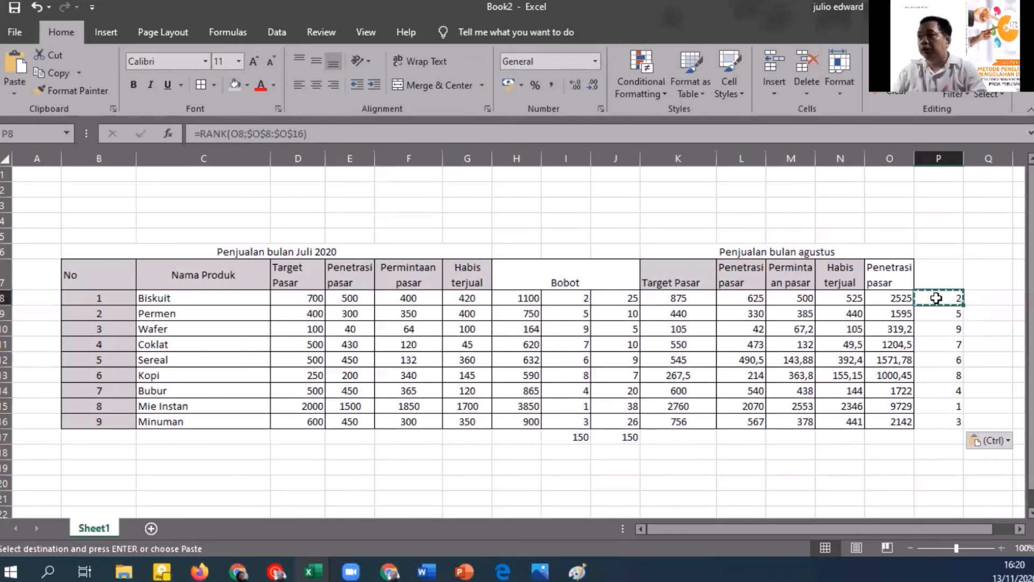
left_click(943, 420)
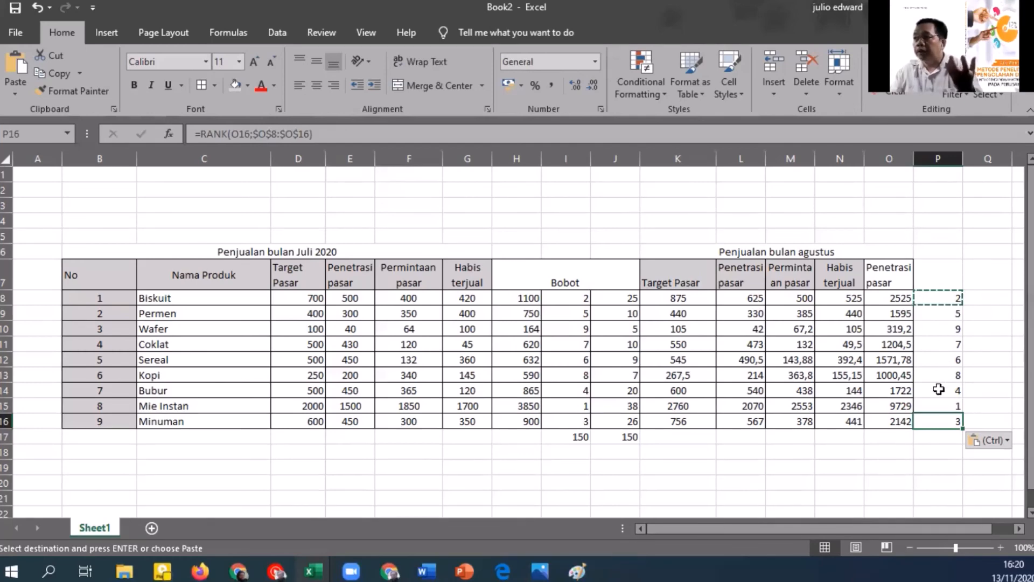
left_click(939, 389)
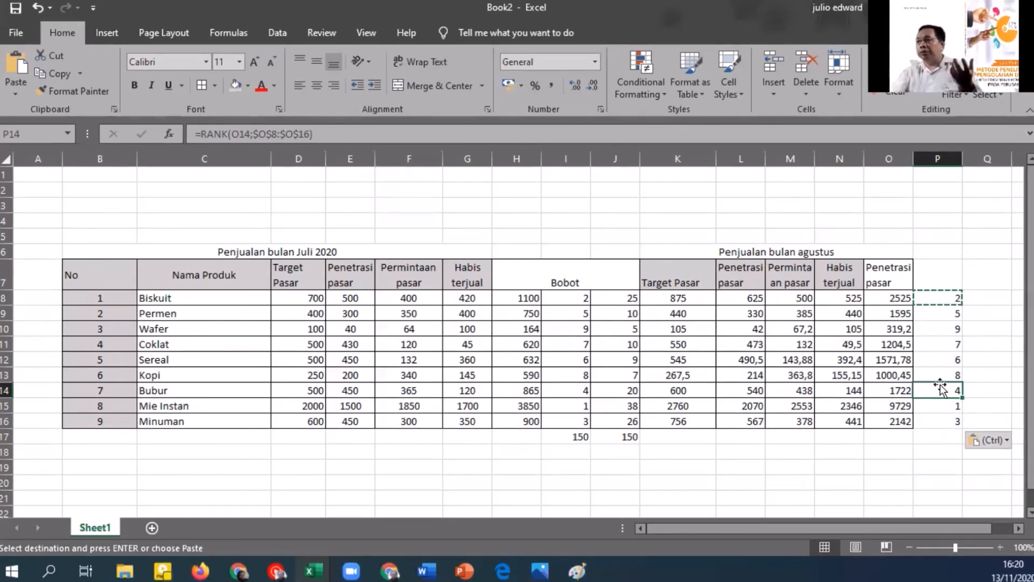
left_click(938, 308)
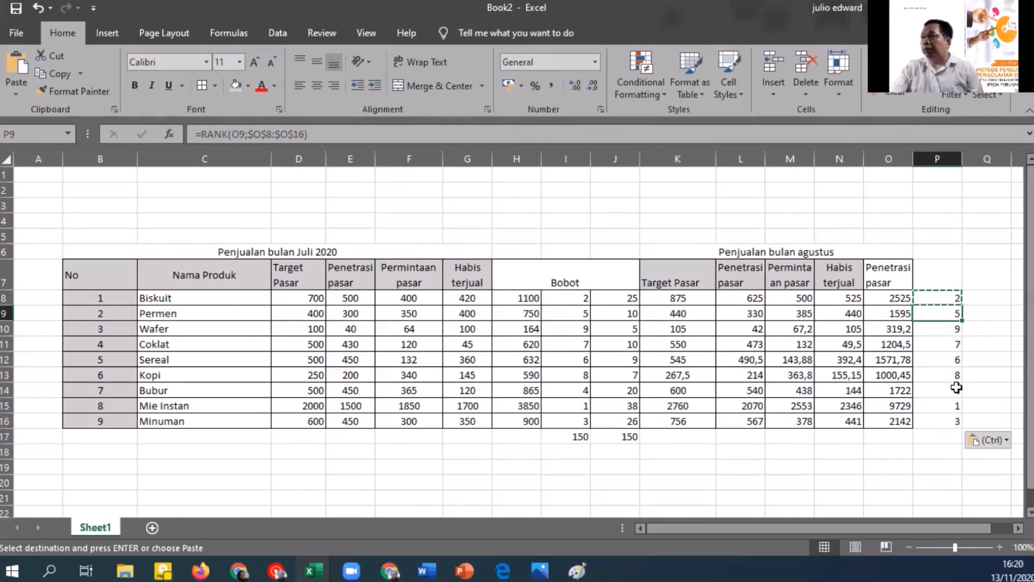
left_click(952, 360)
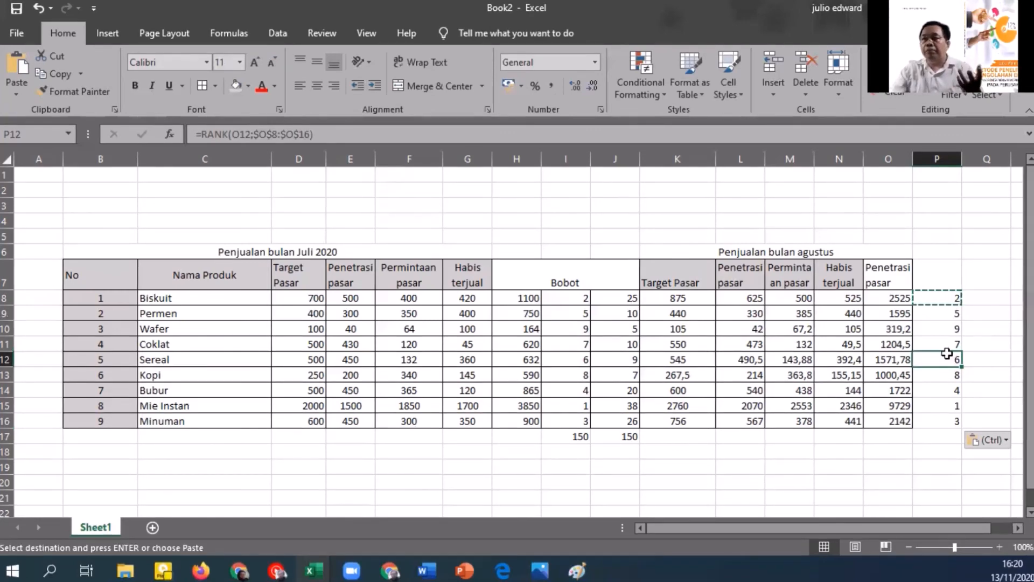
Step: Enter the header Bayes in P7 above the ranks and apply cell borders to P7:P16
left_click(942, 283)
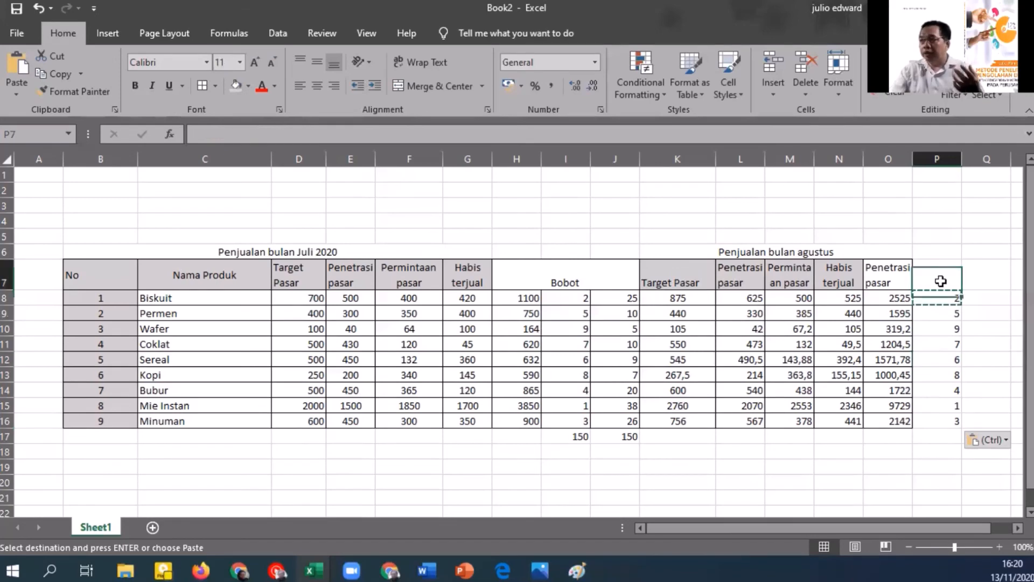
type("Bay")
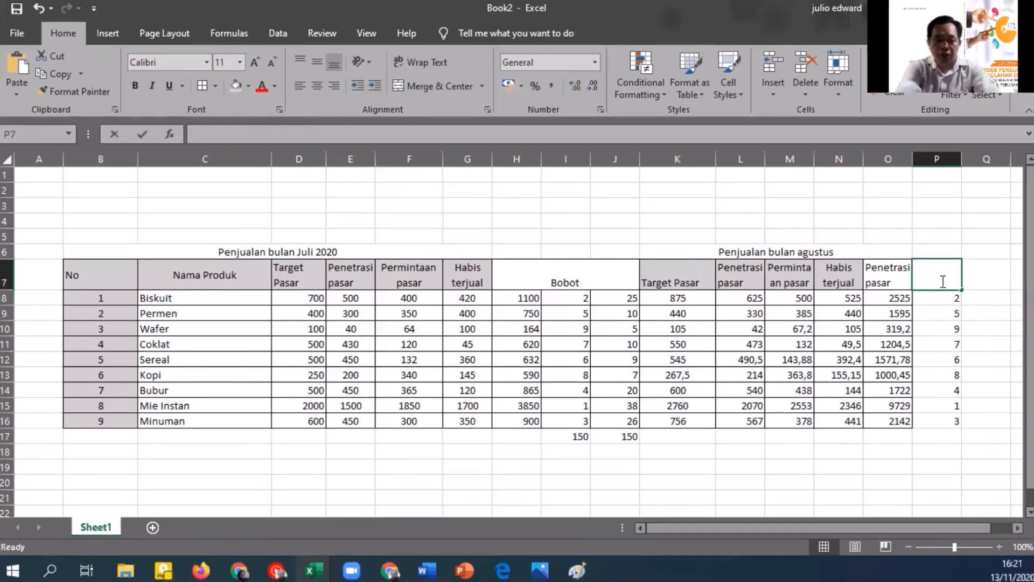
type("es")
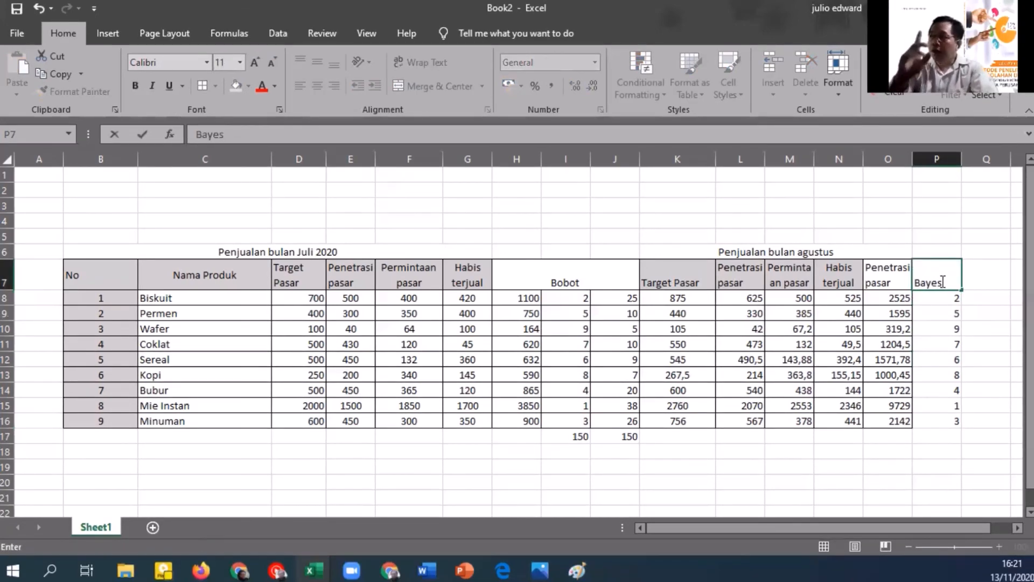
key("Return")
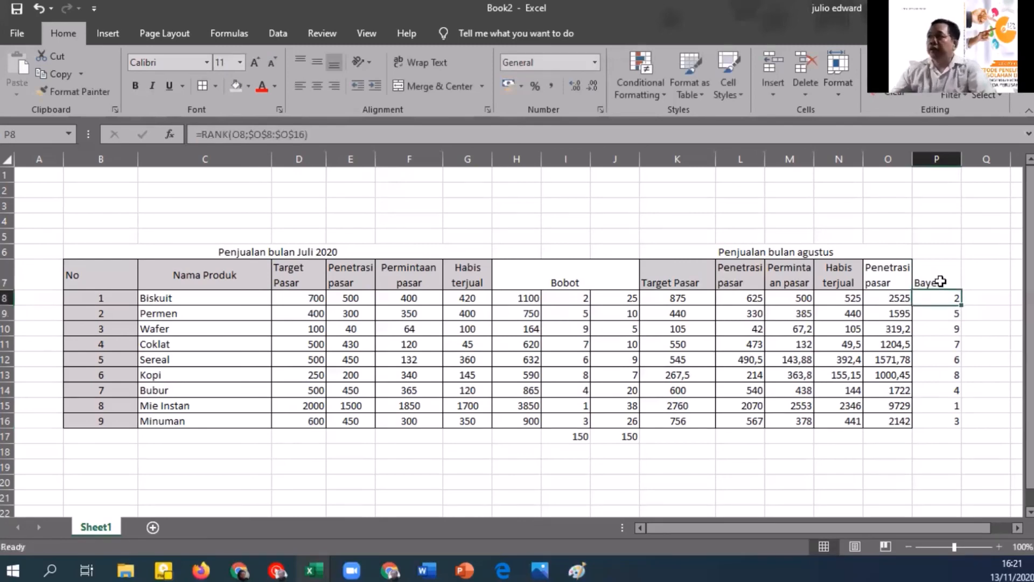
left_click_drag(930, 272, 935, 422)
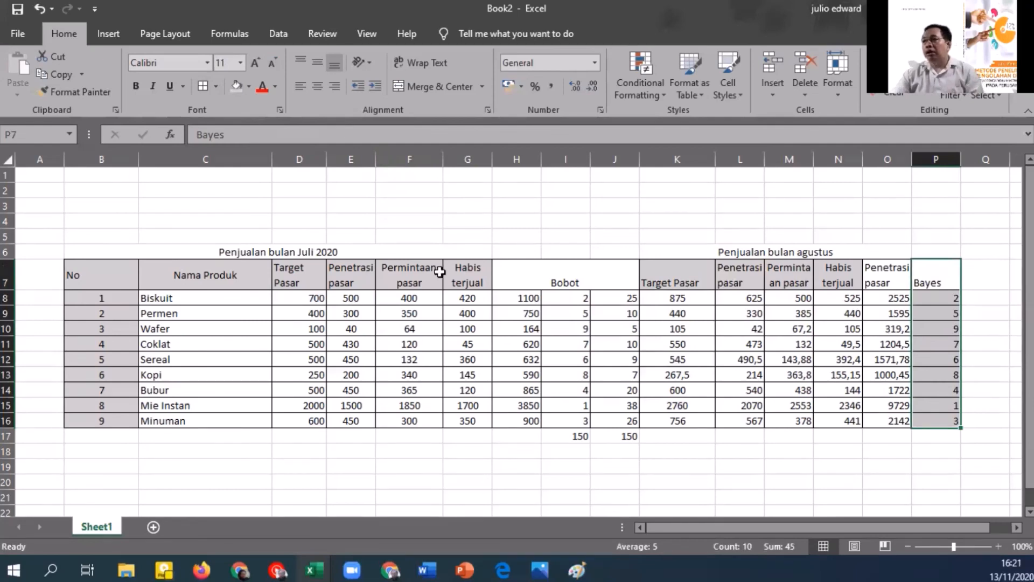
Step: Fill the merged Bobot header cell H7:J7 with the same grey as the neighbouring headers
left_click(560, 267)
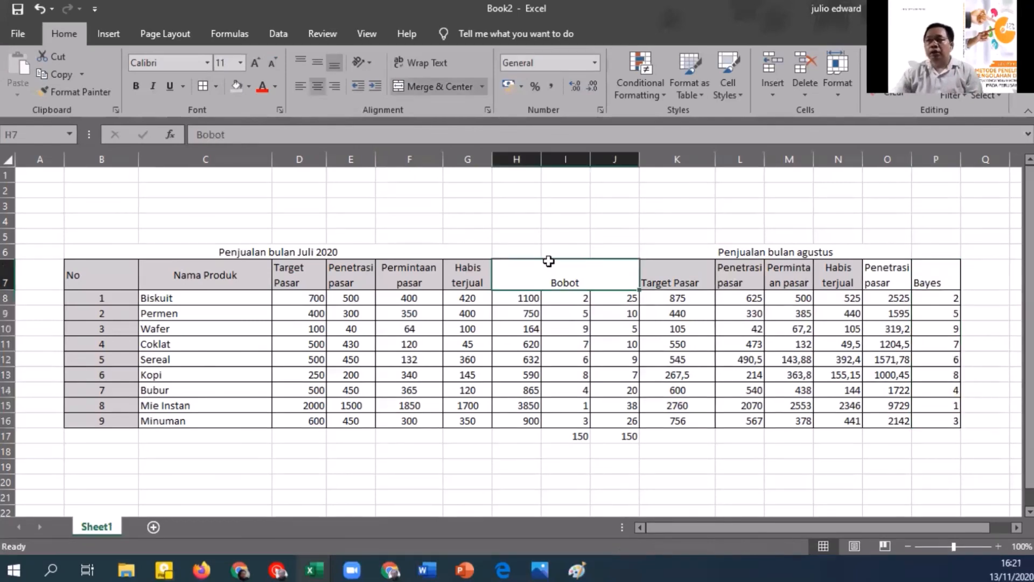
left_click(237, 85)
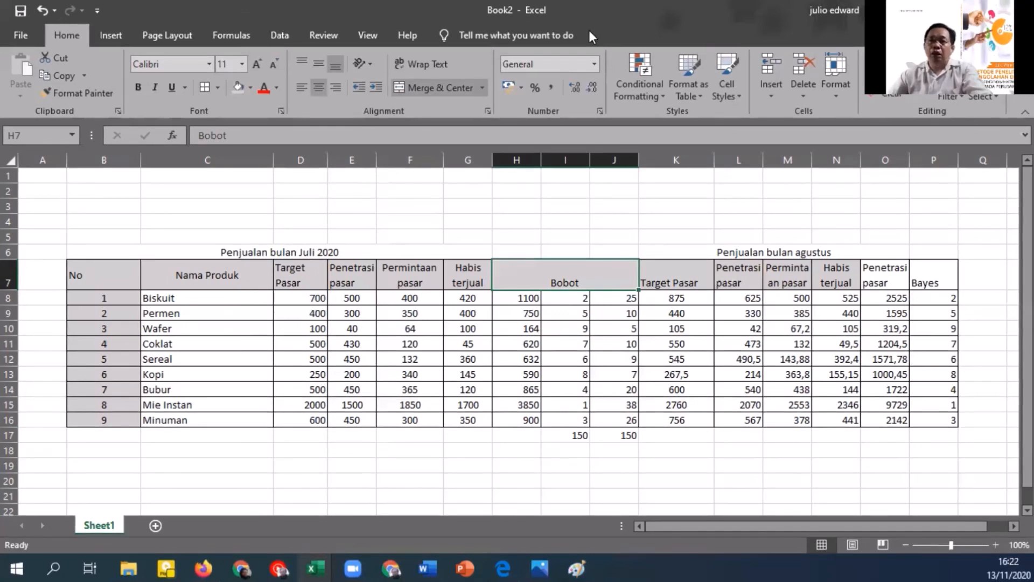
Step: Switch to the browser window showing the PDF metode bayes.pdf
key("alt+Tab")
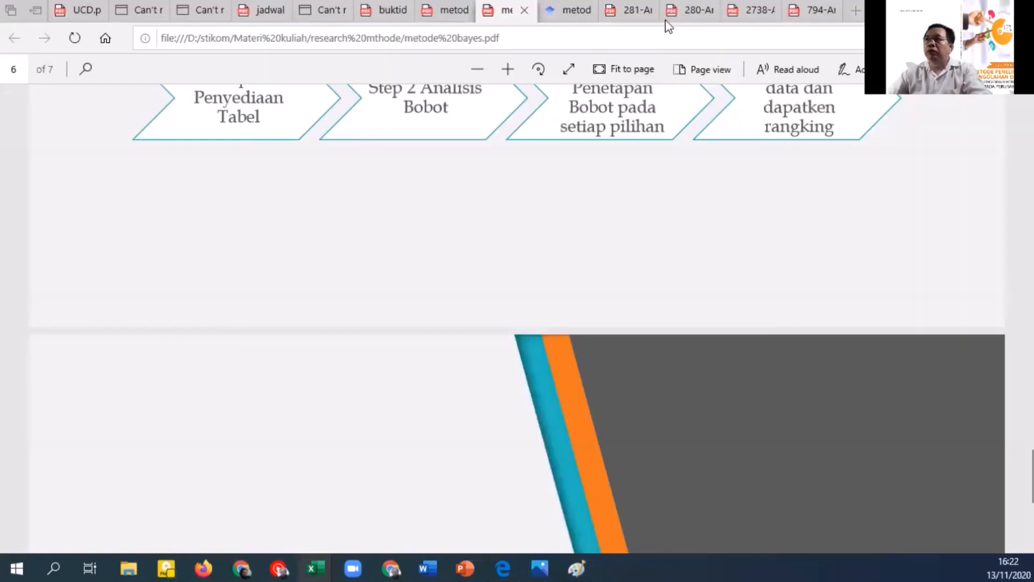
Step: Open the 281 and 280 journal articles on corn disease and diabetes diagnosis, selecting METODE BAYES in each title
left_click(628, 12)
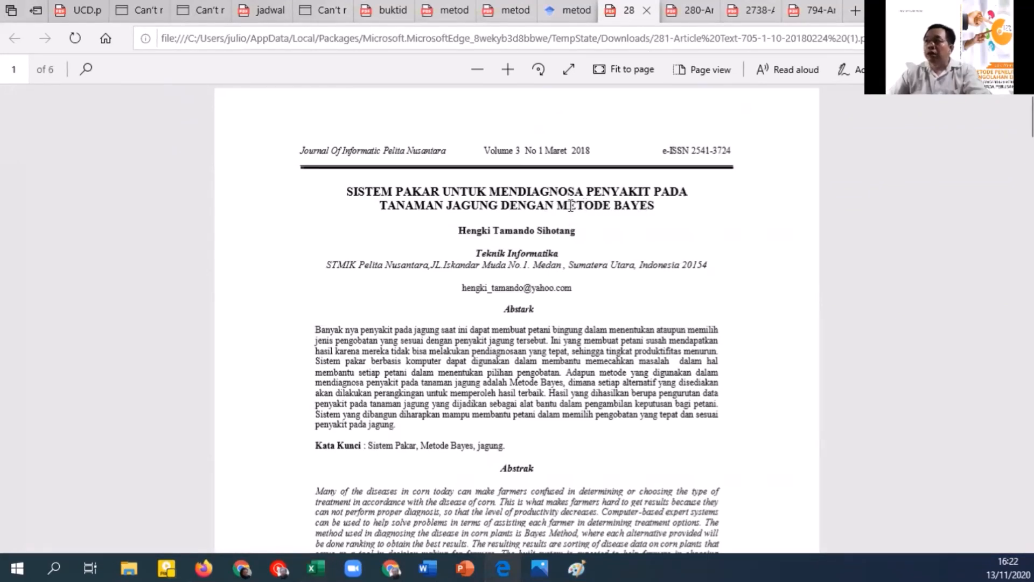
left_click_drag(570, 205, 658, 206)
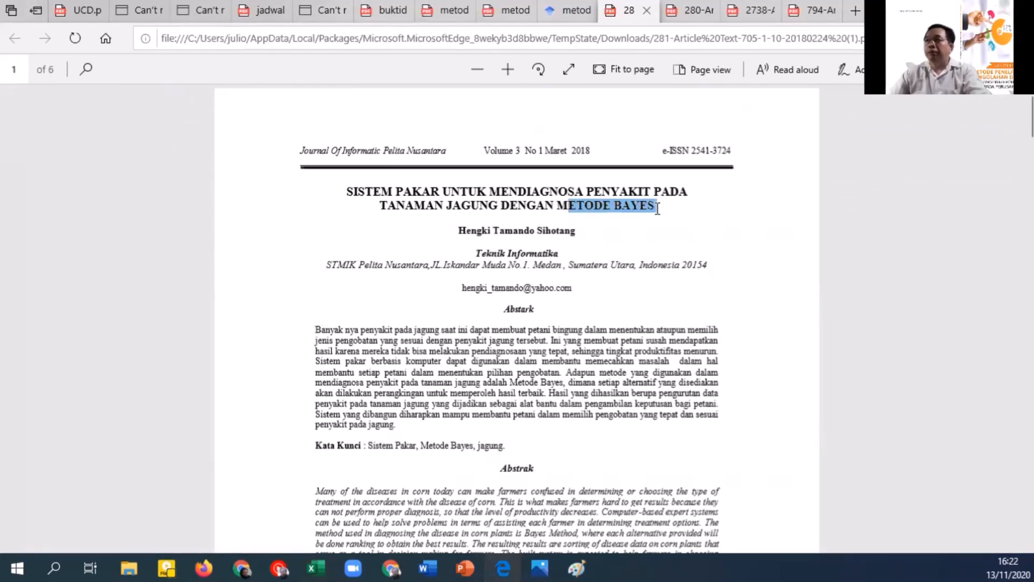
left_click(681, 16)
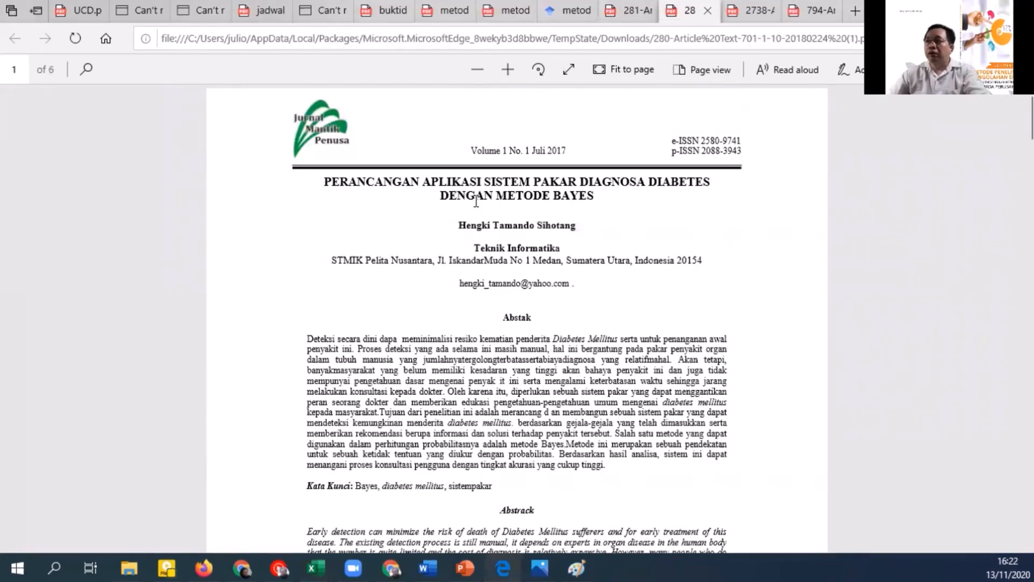
left_click_drag(496, 196, 608, 195)
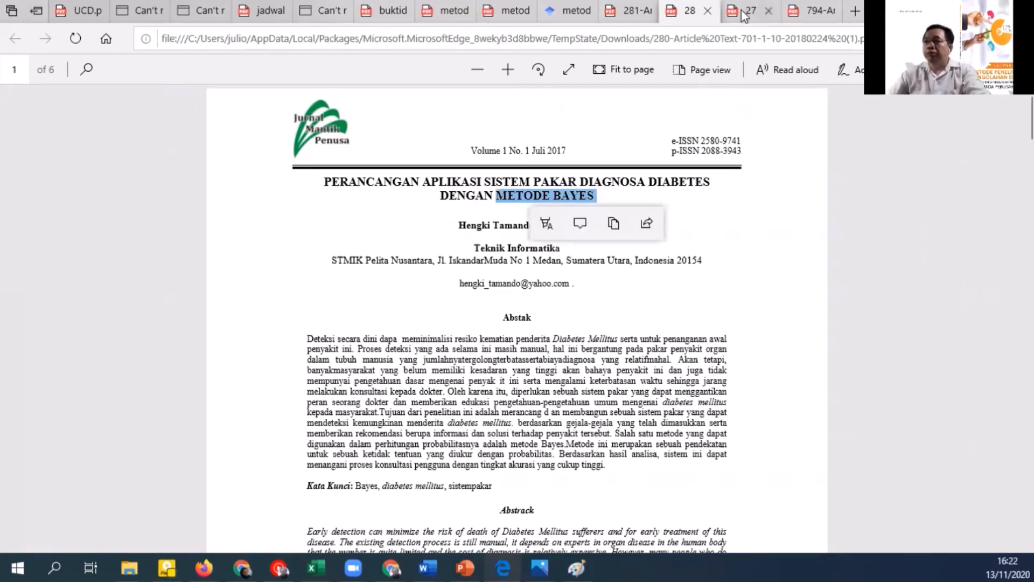
Step: Open the 2738 article on multi-criteria decision making, select METODE BAYES, MPE, CPI DAN AHP in its title, and clear the selection
mouse_move(742, 8)
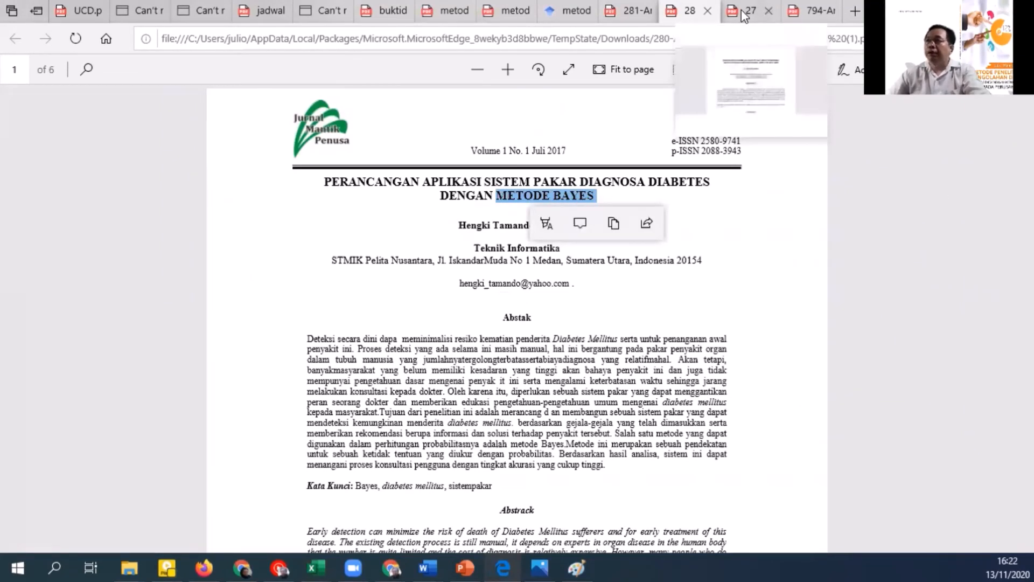
left_click(741, 10)
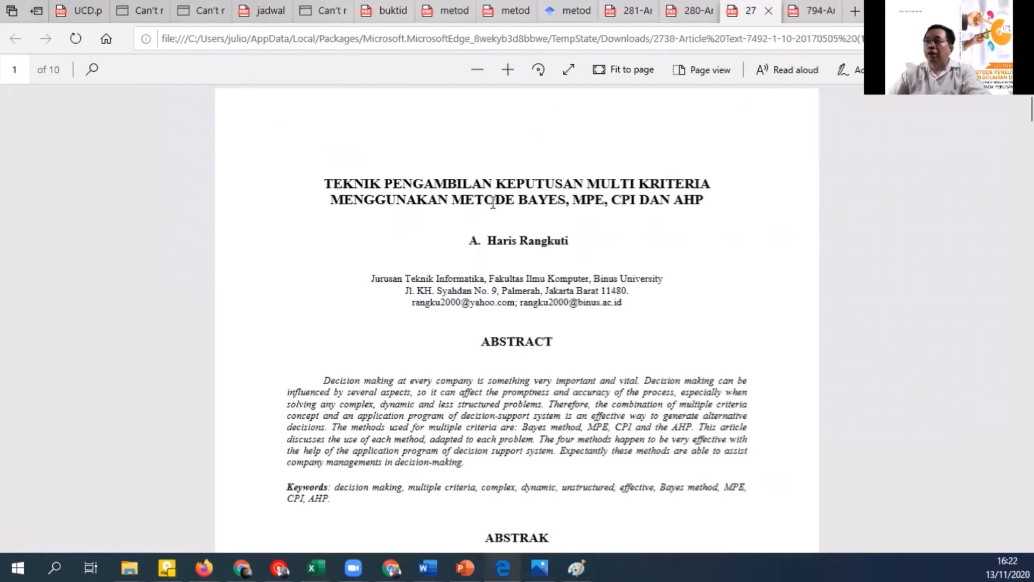
left_click_drag(456, 201, 707, 201)
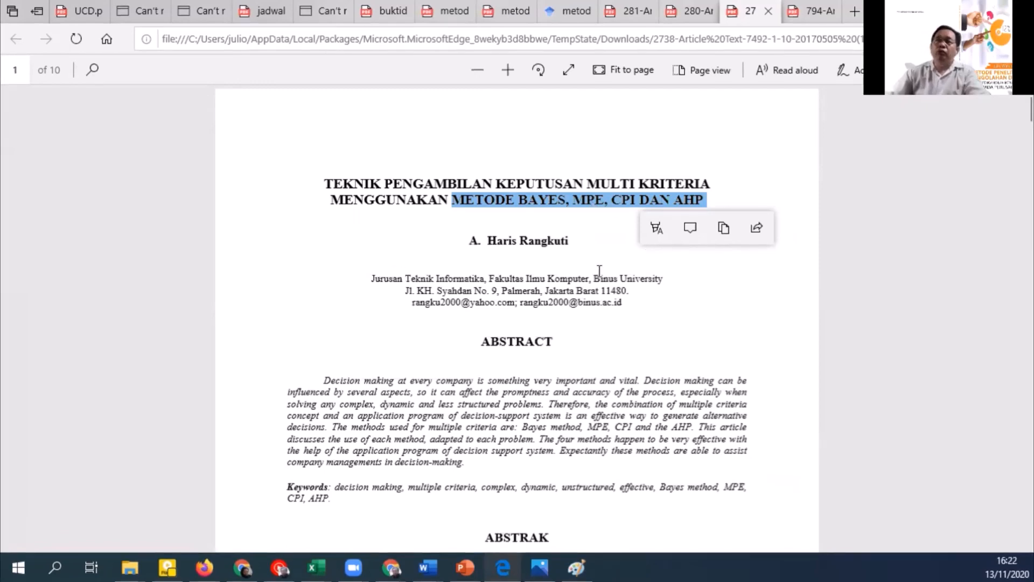
left_click(407, 313)
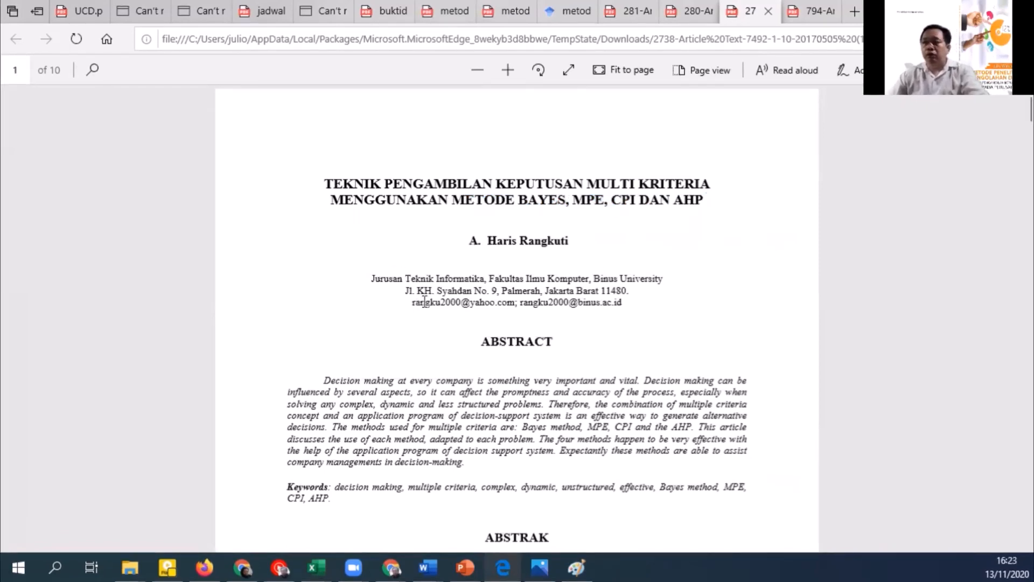